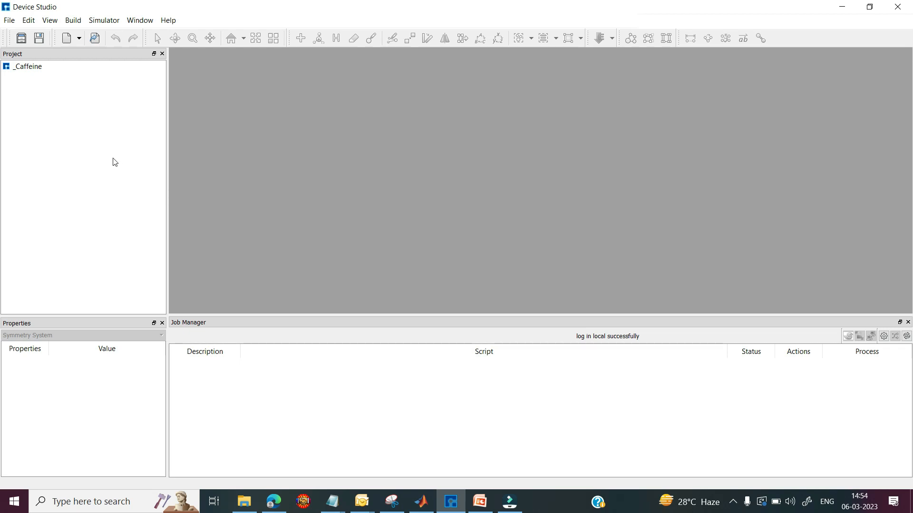
Import the local gold structure Au from the 3Dmaterials, Conductor, Pure_metal material library.
left_click(9, 22)
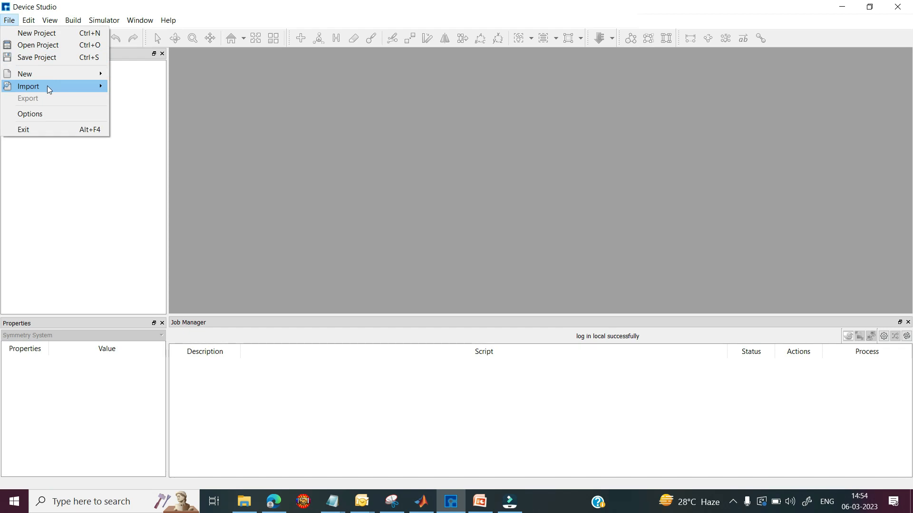
mouse_move(48, 88)
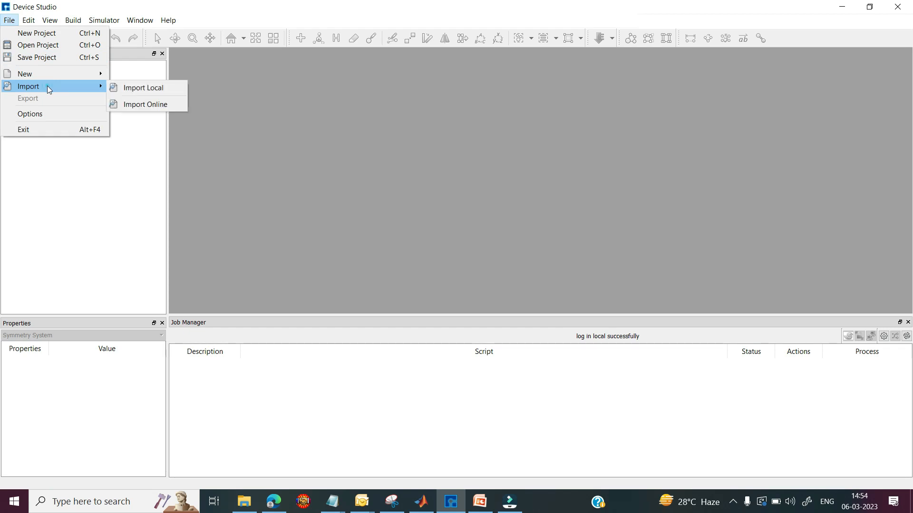
left_click(142, 89)
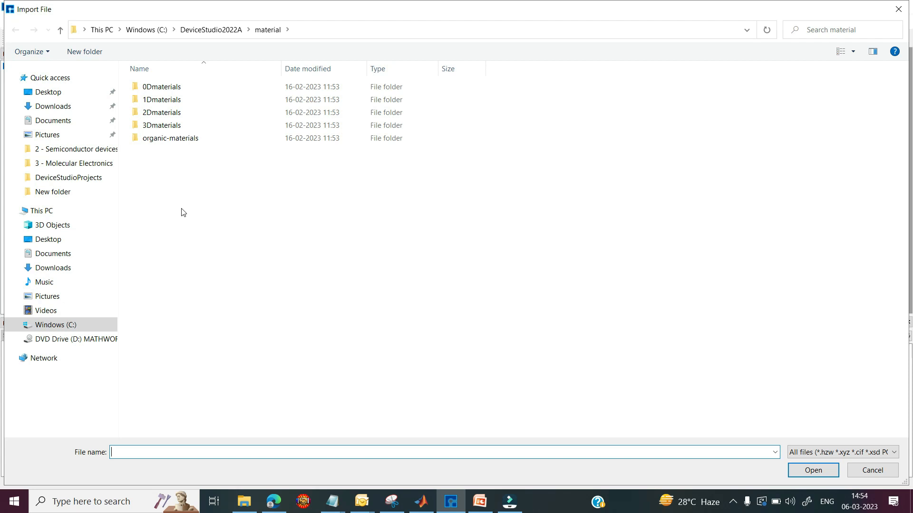
double_click(172, 125)
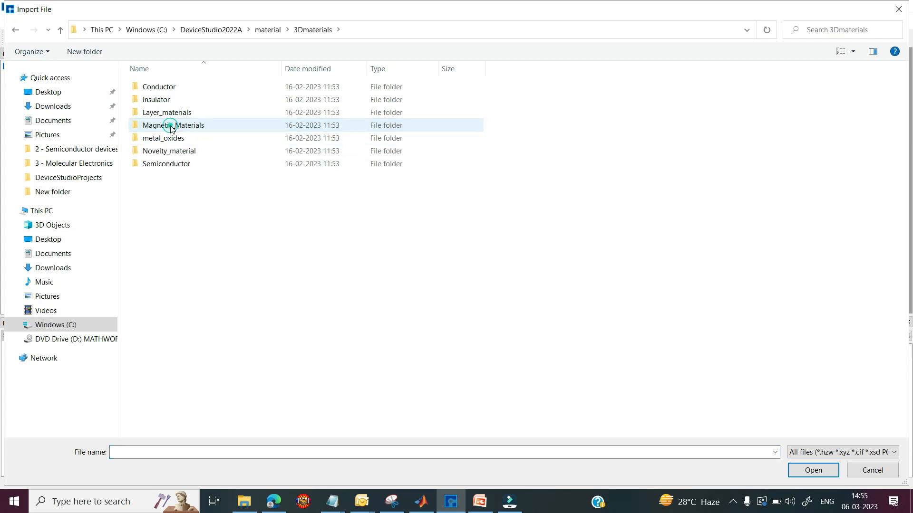
double_click(179, 87)
double_click(179, 87)
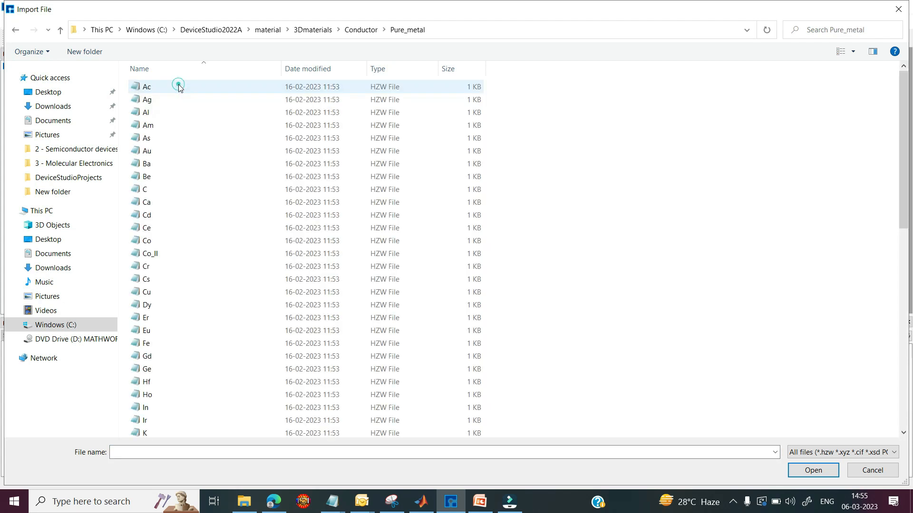
left_click(162, 152)
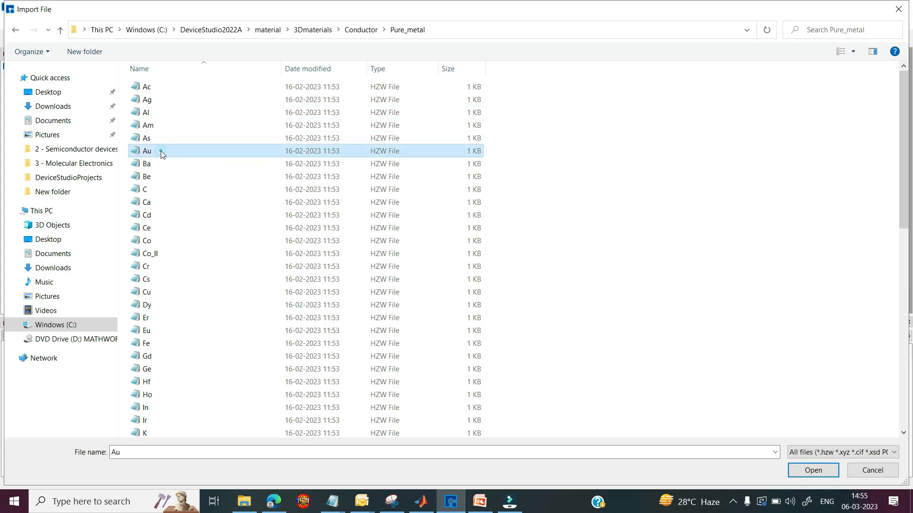
left_click(814, 475)
Redefine the gold crystal as a face-centered cell, preview it and build it.
right_click_drag(440, 188, 413, 159)
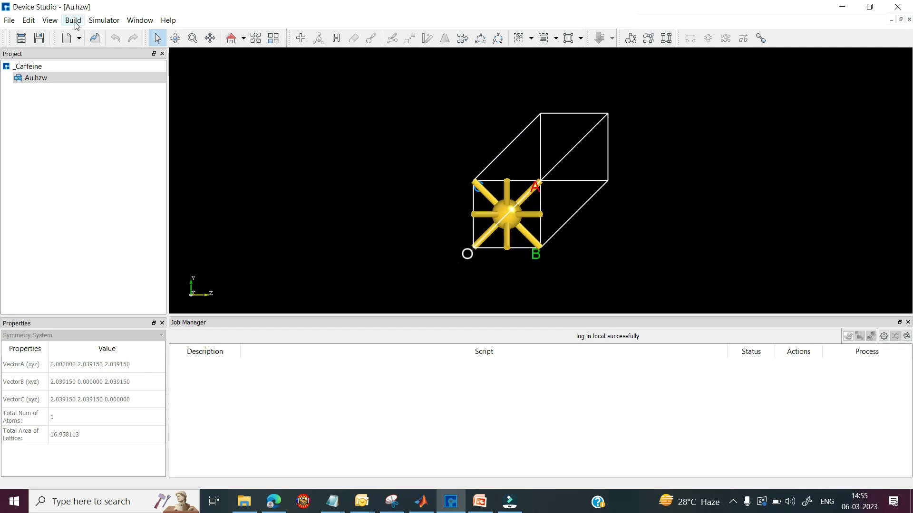
left_click(75, 23)
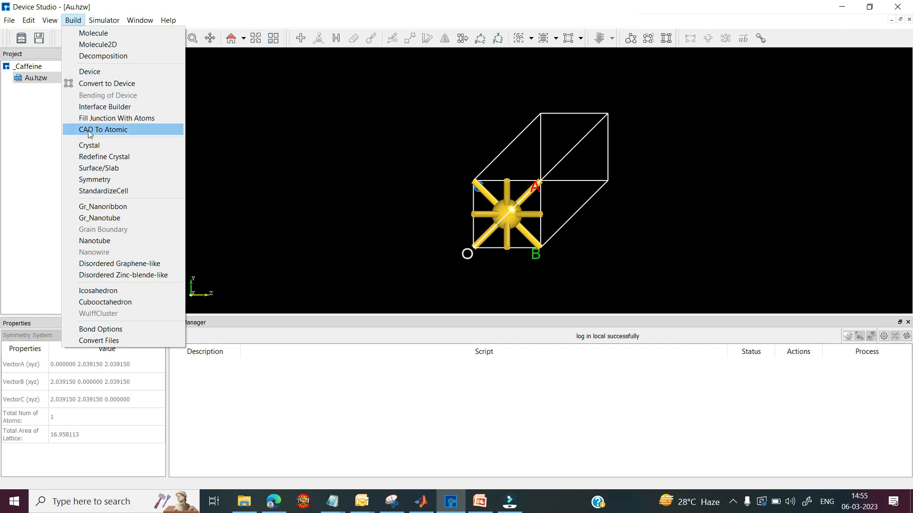
left_click(102, 157)
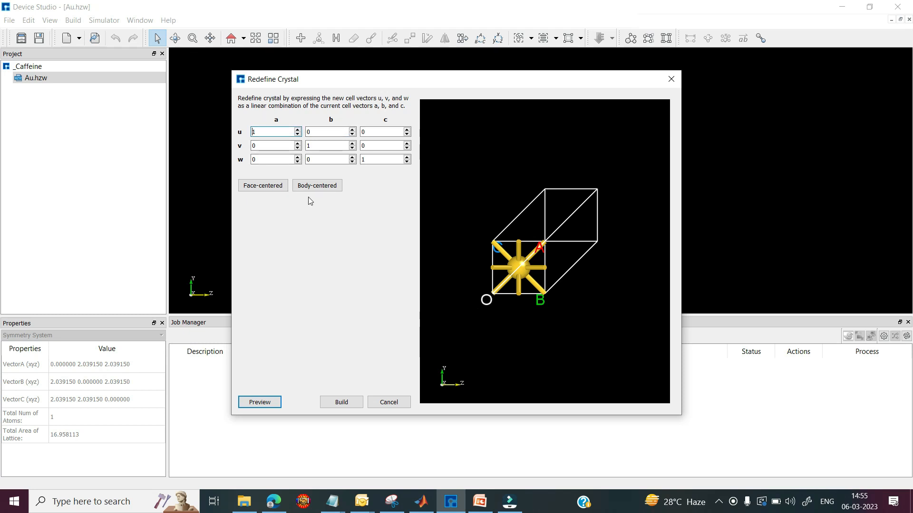
left_click(257, 190)
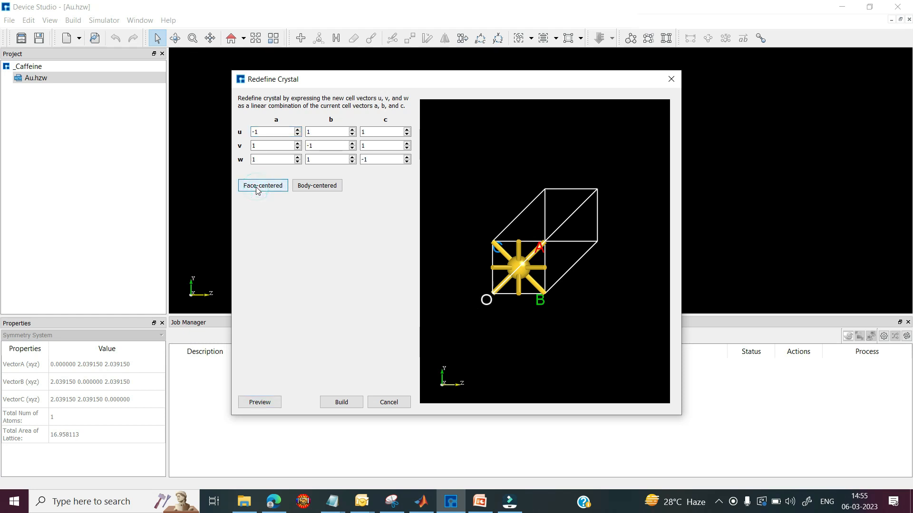
left_click(255, 403)
left_click_drag(458, 215, 515, 192)
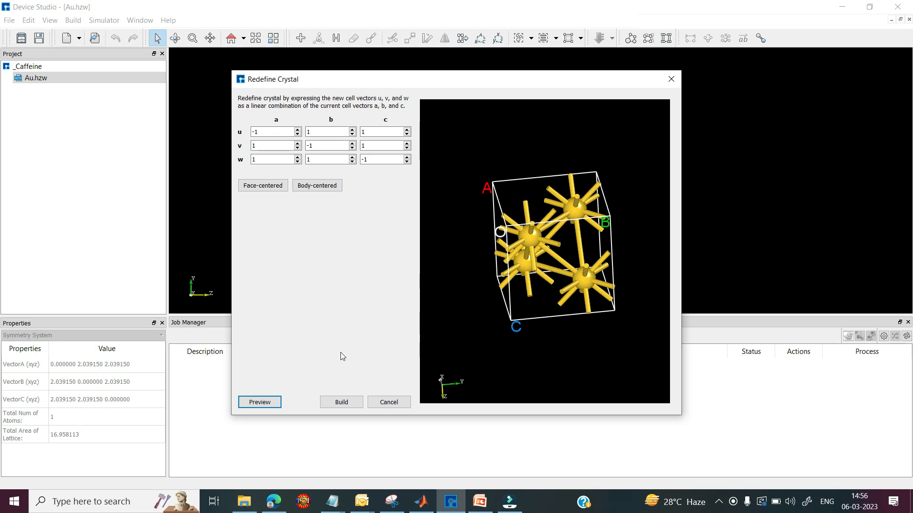
left_click(341, 402)
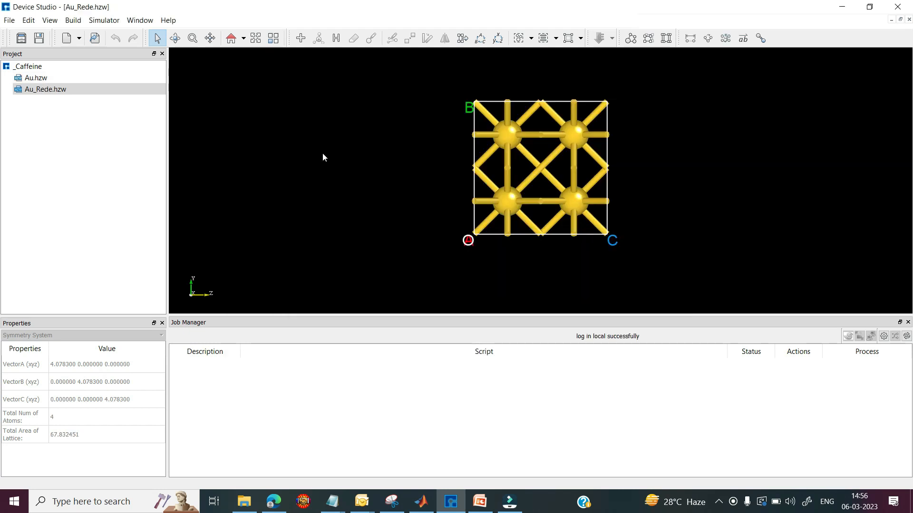
Redefine the face-centered gold crystal as a supercell with u = 2a, v = 2b and w = 4c, preview it and build it.
left_click(74, 21)
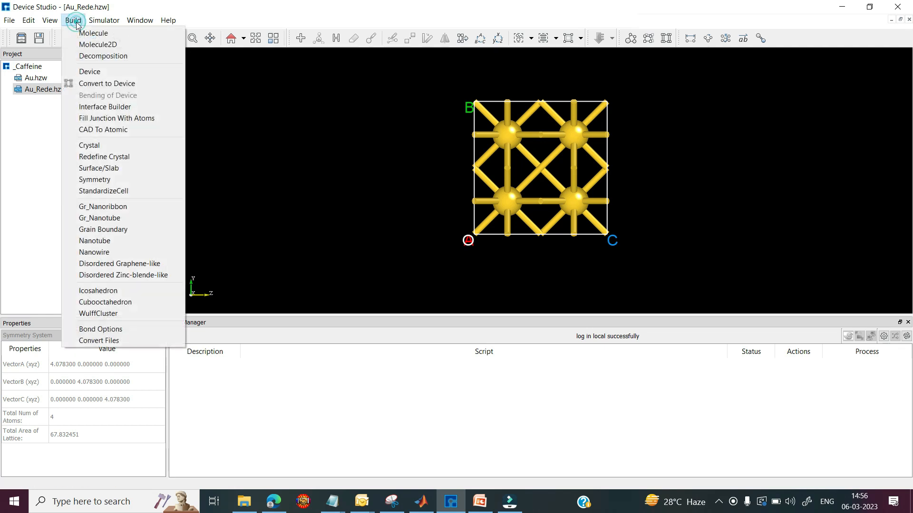
left_click(99, 157)
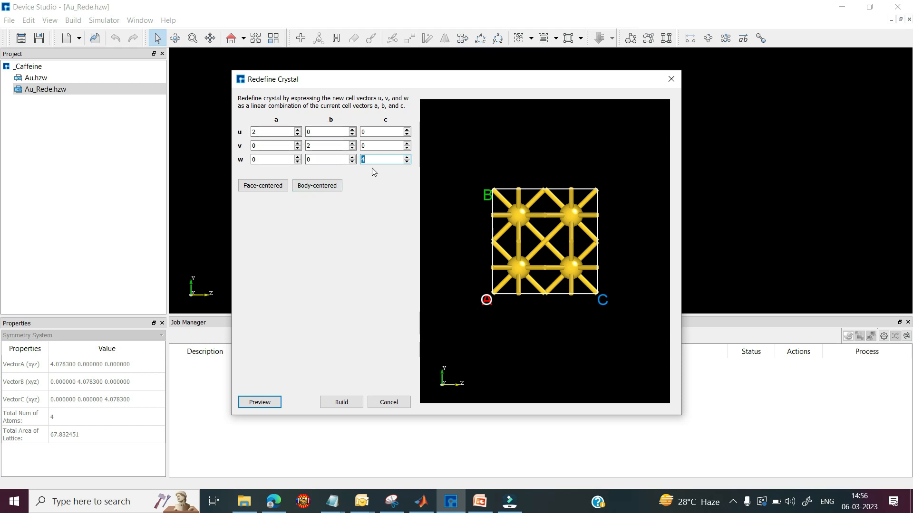
left_click(260, 402)
left_click_drag(467, 338, 437, 288)
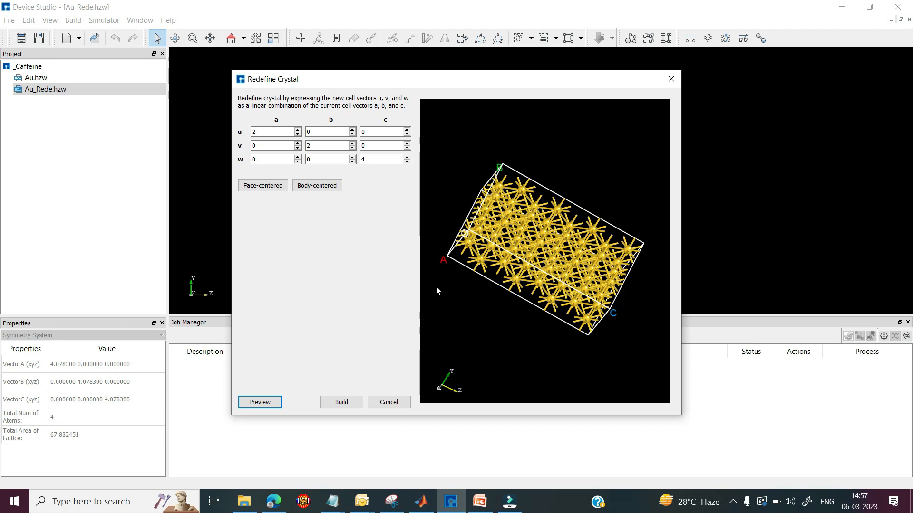
left_click(351, 401)
In the xy view, delete the topmost row of gold atoms and the column nearest the A corner.
left_click(243, 39)
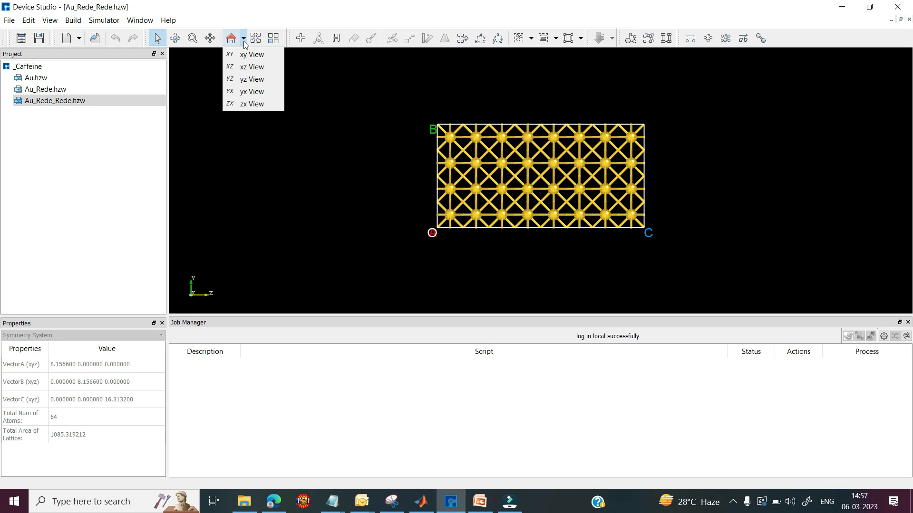
left_click(248, 54)
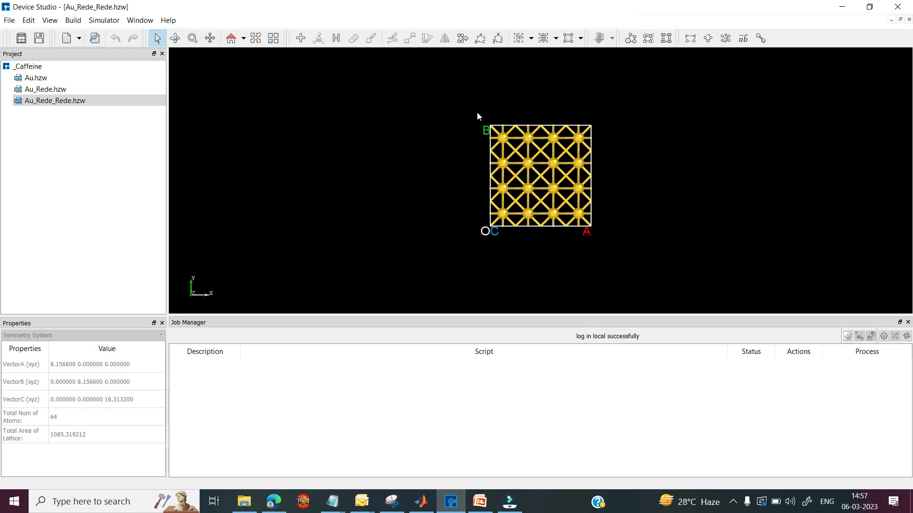
left_click_drag(478, 112, 591, 151)
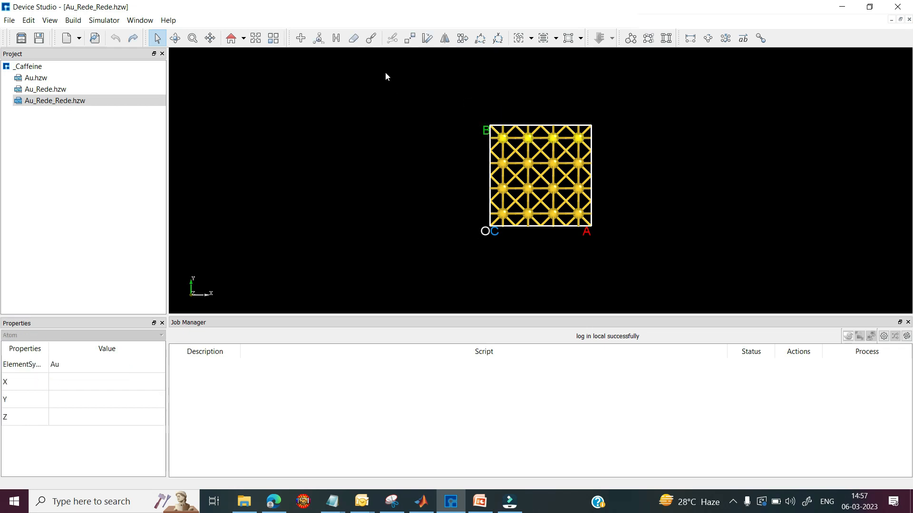
left_click(353, 38)
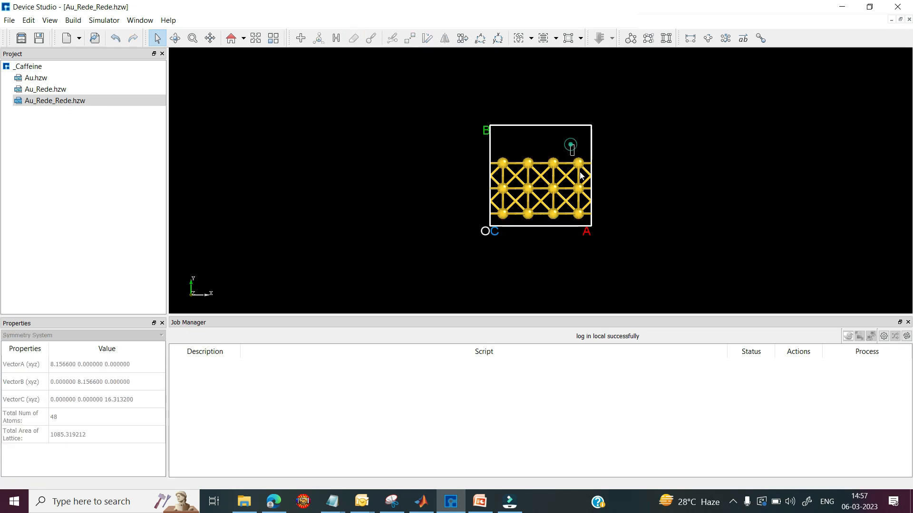
left_click_drag(604, 232, 605, 233)
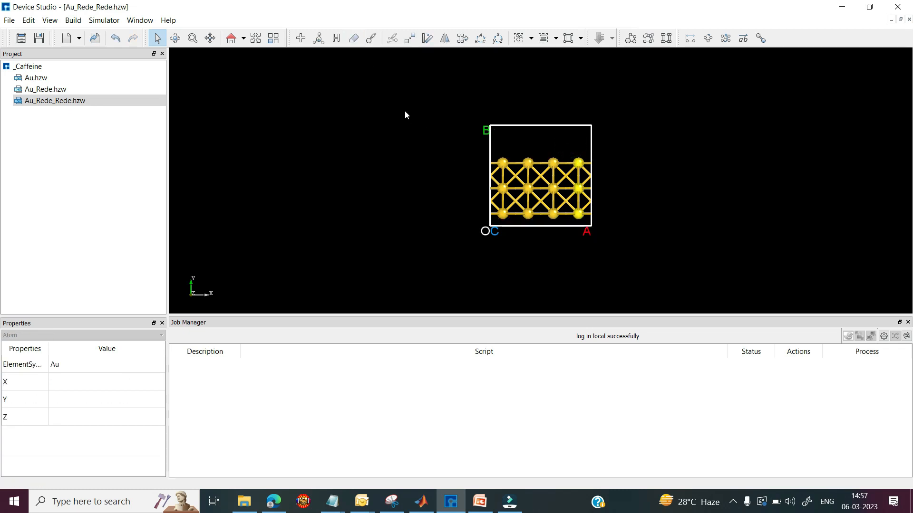
left_click(354, 38)
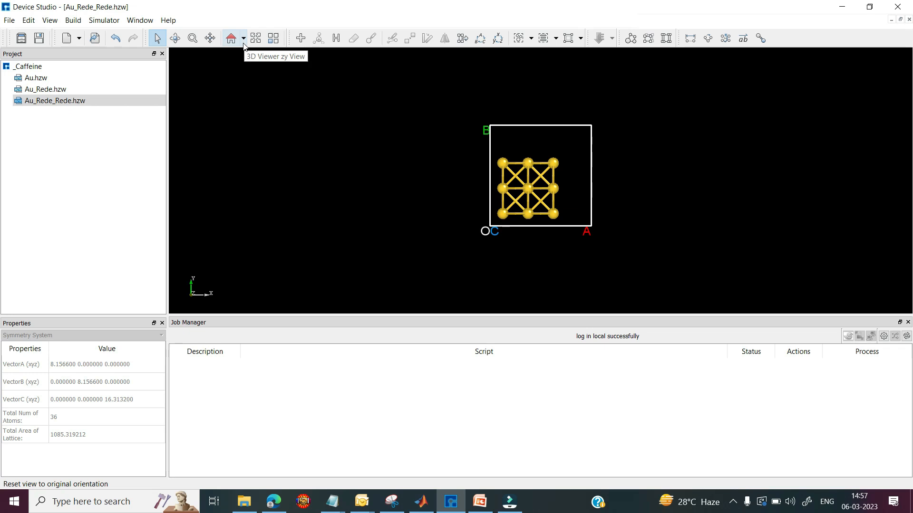
In the zx view, delete the two atom layers nearest the C end, keeping the middle atom of the inner layer as a tip.
left_click(243, 42)
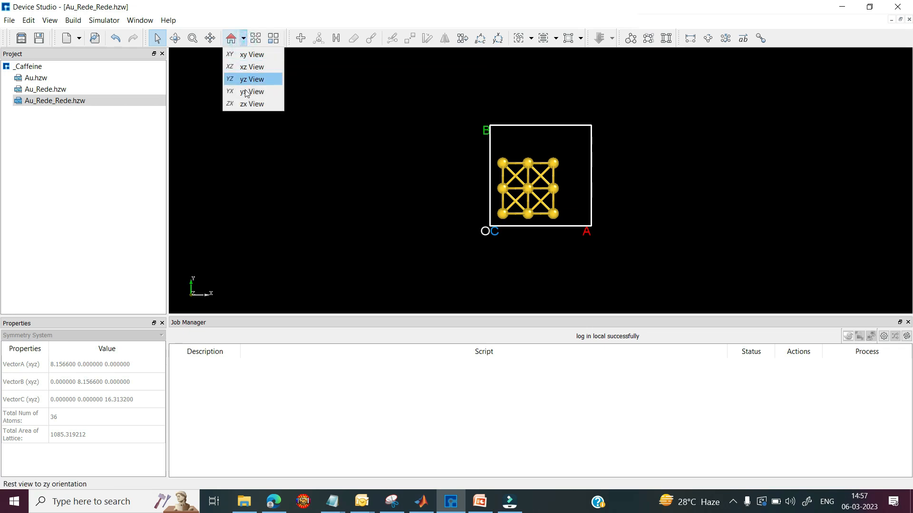
left_click(247, 105)
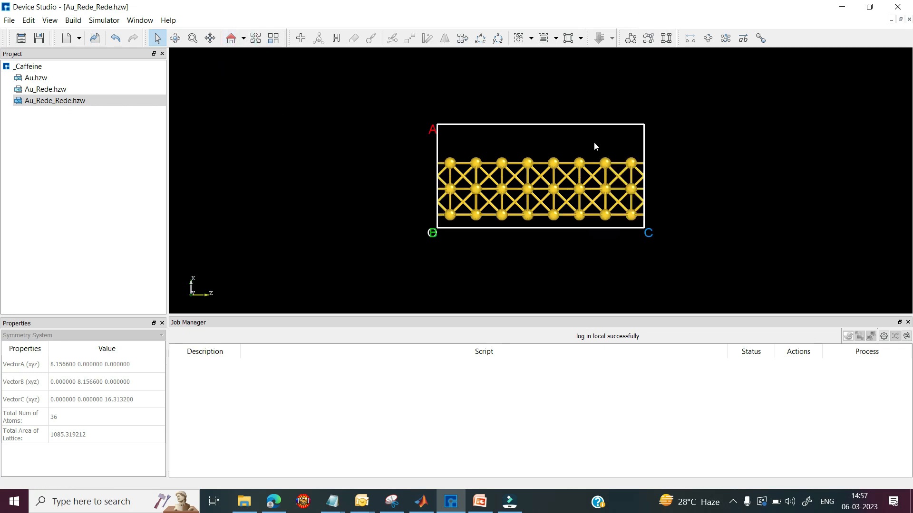
left_click_drag(595, 142, 644, 236)
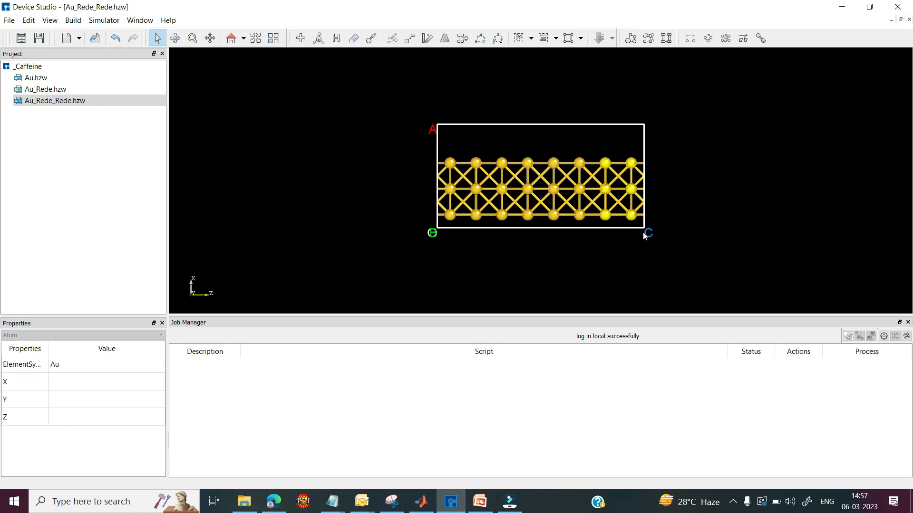
left_click(608, 188)
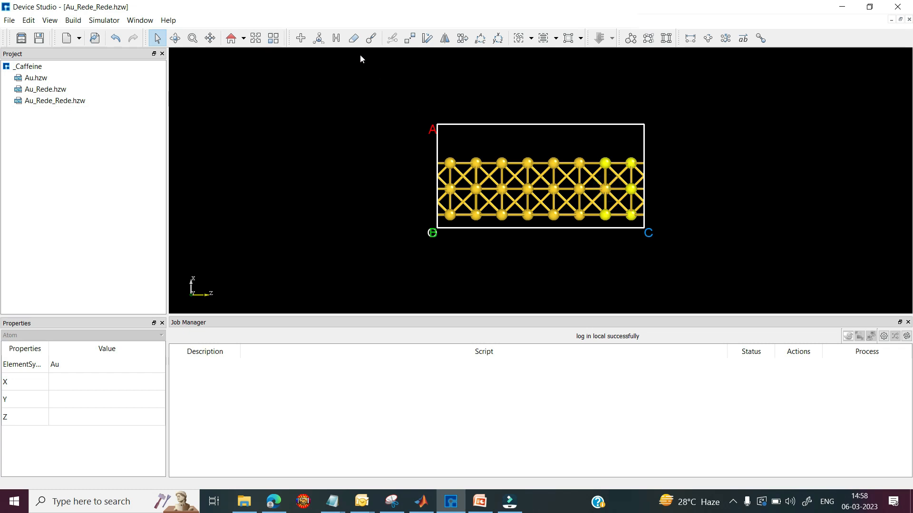
left_click(353, 38)
Convert the tipped gold structure to a crystal with primitive vectors a = 20 Å along x and b = 20 Å along y.
right_click_drag(398, 92, 401, 124)
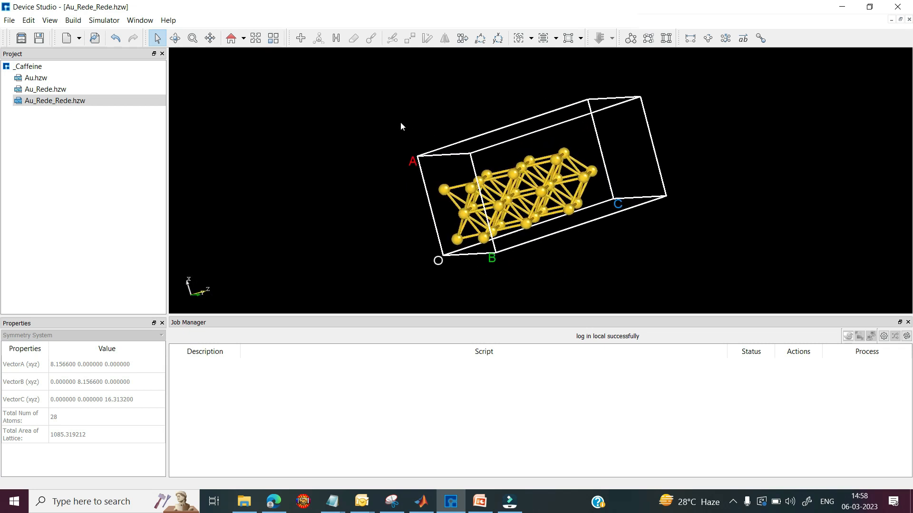
left_click(648, 38)
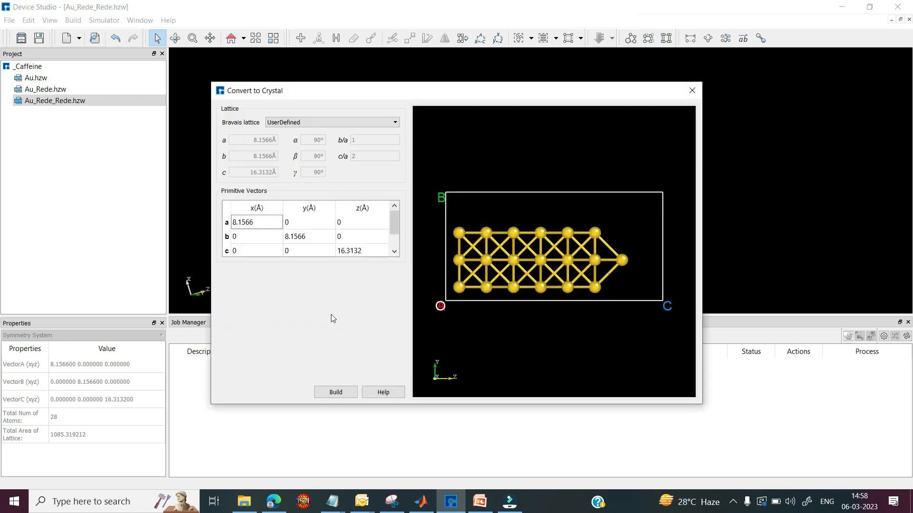
left_click(260, 226)
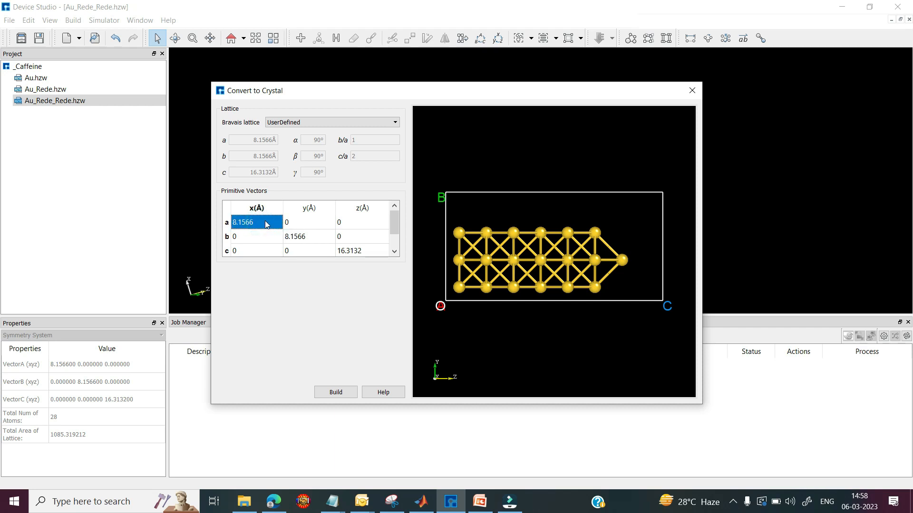
double_click(266, 225)
type("20")
left_click(295, 236)
type("20")
left_click_drag(594, 286, 538, 246)
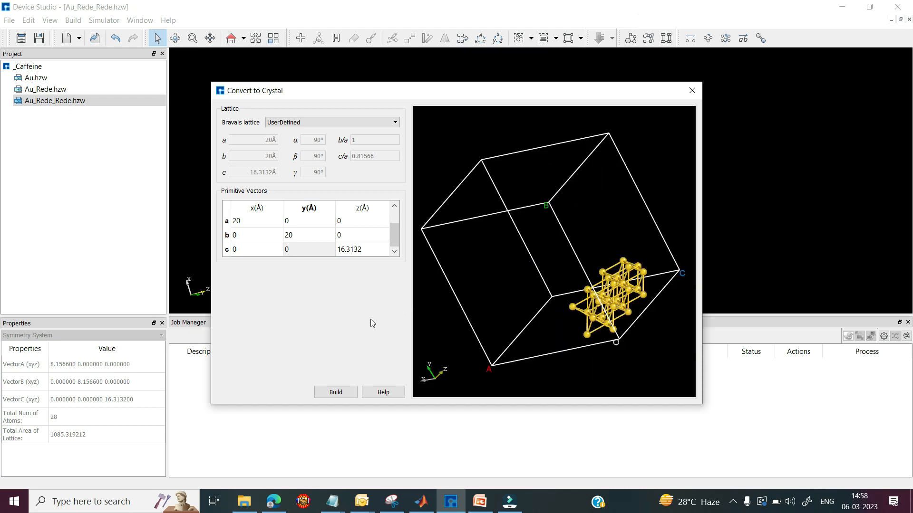
left_click(336, 392)
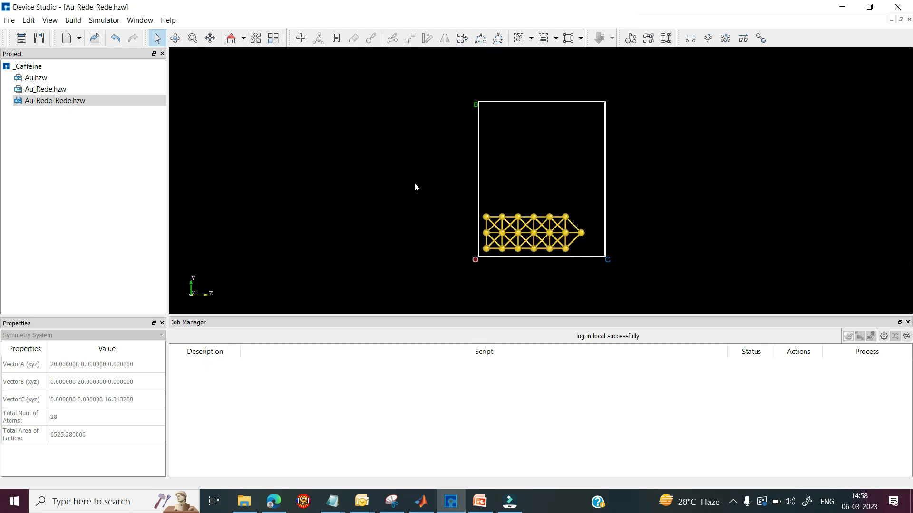
Center the gold structure in its cell along a and b.
left_click(555, 38)
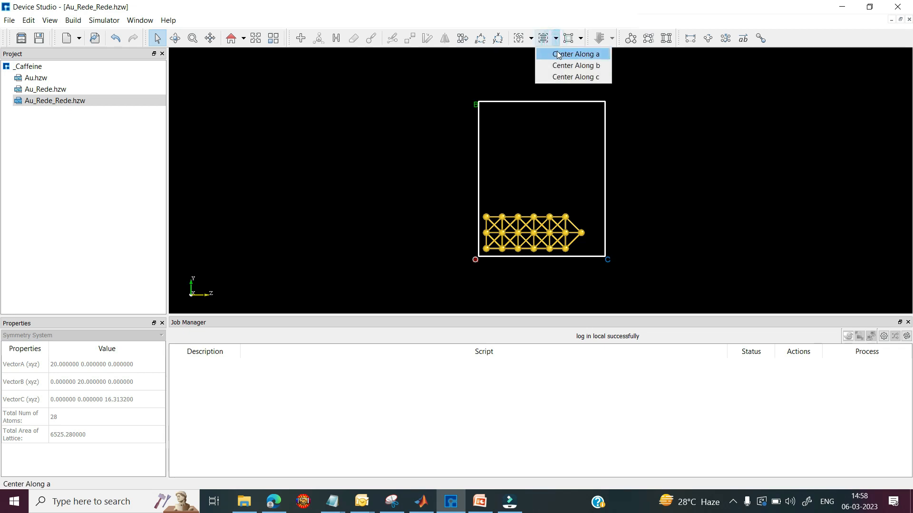
left_click(558, 55)
left_click(555, 39)
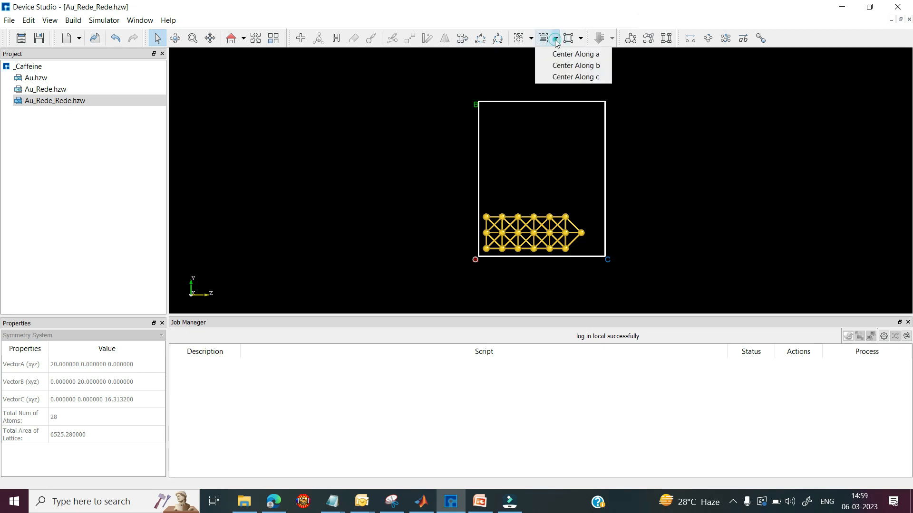
left_click(559, 67)
Mirror the whole tipped gold structure across the xy plane at a distance of 4.3 Å, keeping the original as a copy.
left_click_drag(440, 117, 627, 220)
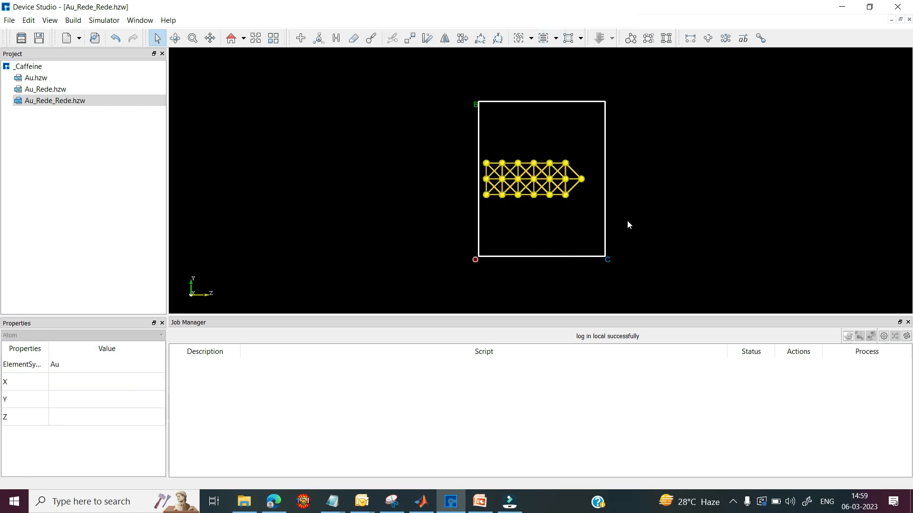
left_click(445, 38)
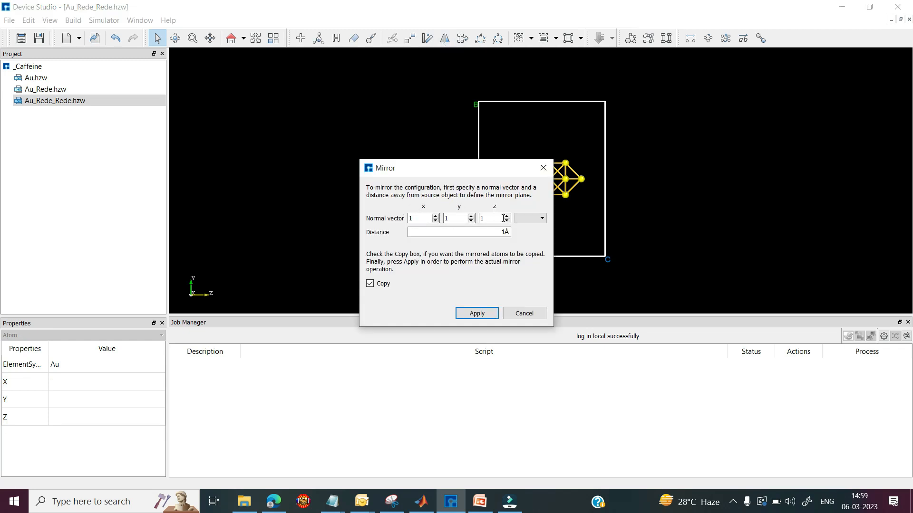
left_click(523, 219)
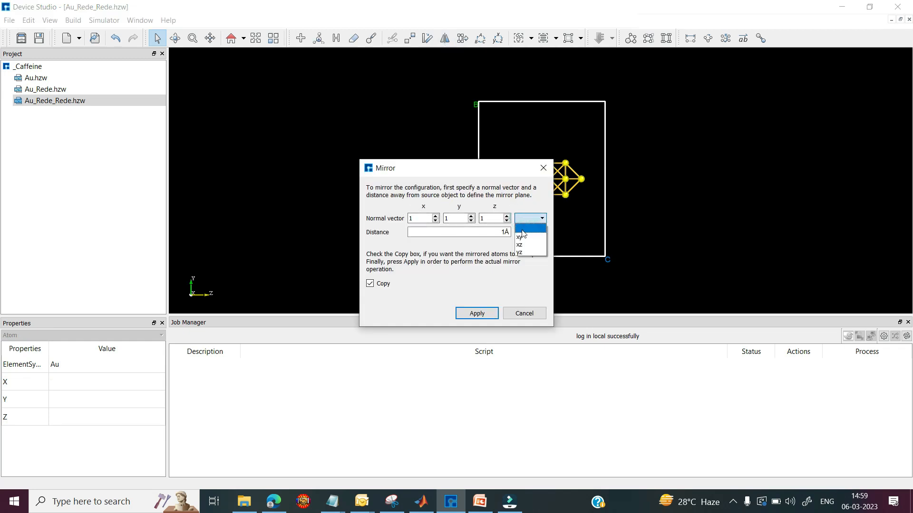
left_click(519, 237)
left_click(506, 233)
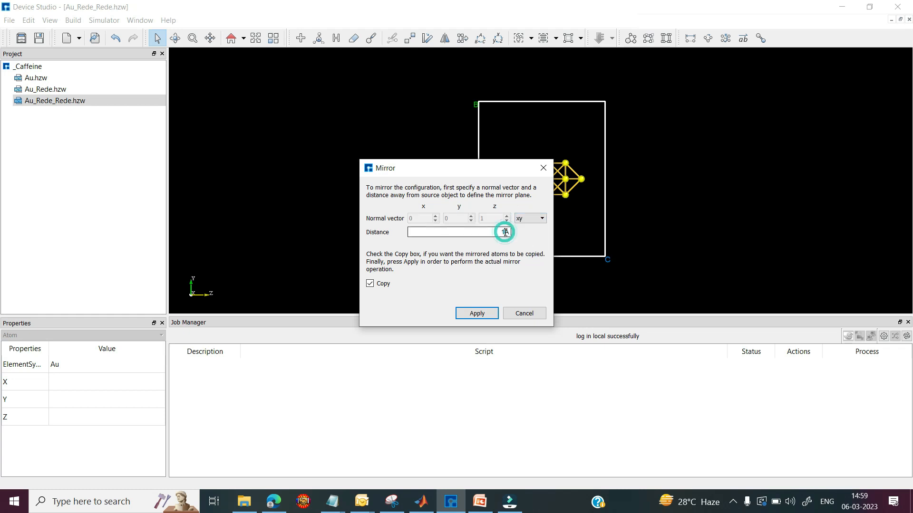
type("4.3")
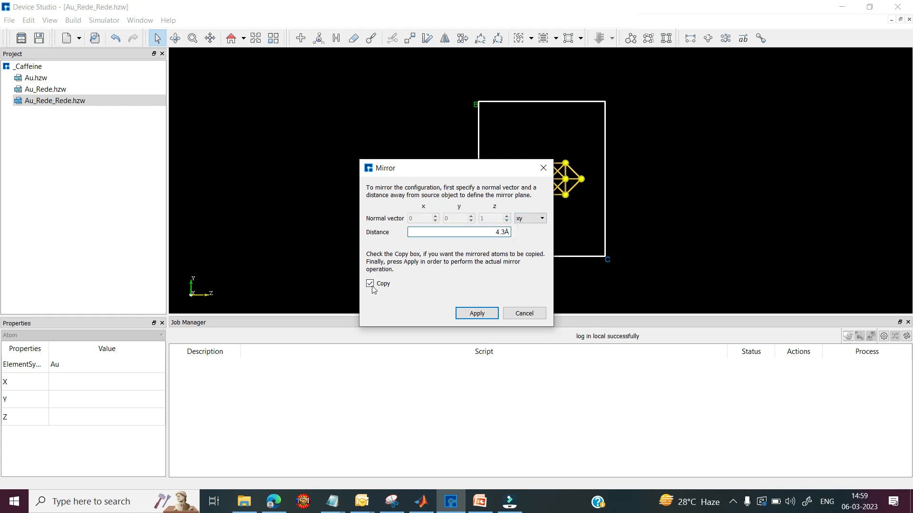
left_click(473, 313)
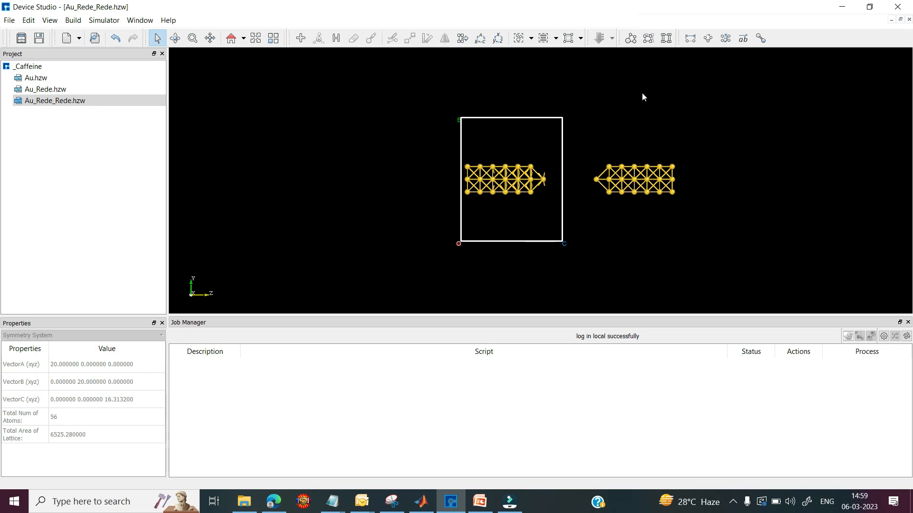
Convert the two-electrode structure to a crystal with primitive vector c = 35 Å along z so both electrodes fit in the cell.
left_click(648, 38)
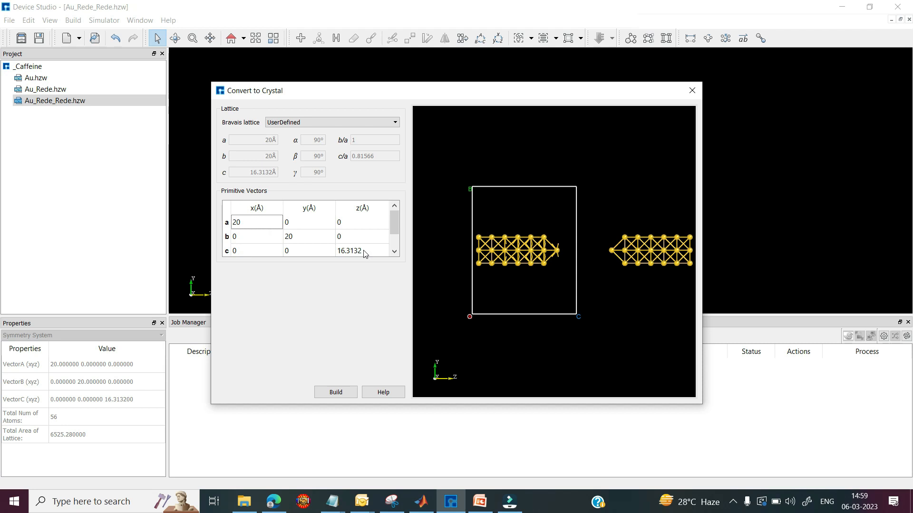
left_click(363, 251)
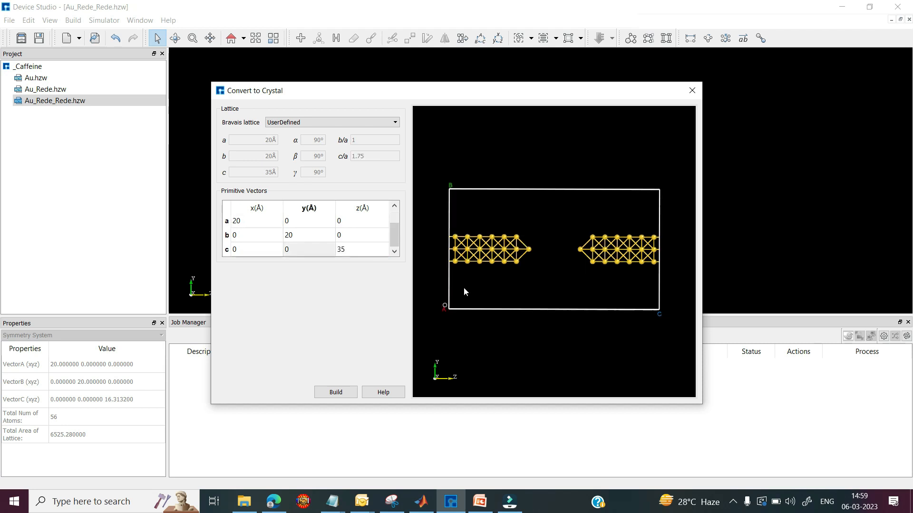
left_click_drag(463, 287, 519, 279)
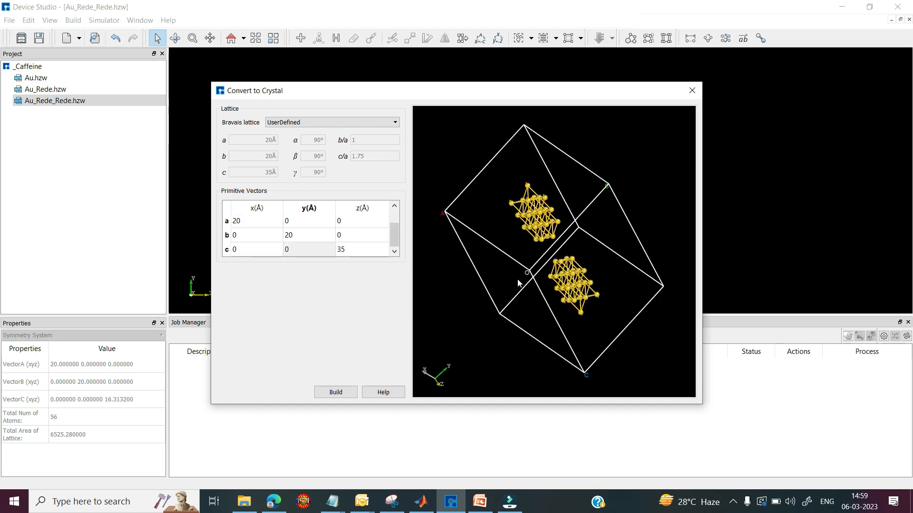
left_click(336, 391)
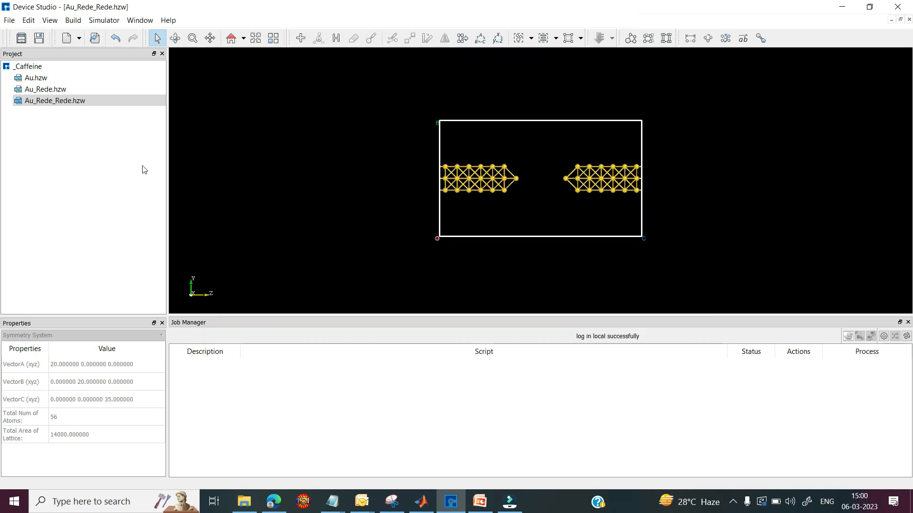
Import the local Benzene structure from the Molecules folder of 0Dmaterials.
left_click(9, 22)
left_click(27, 87)
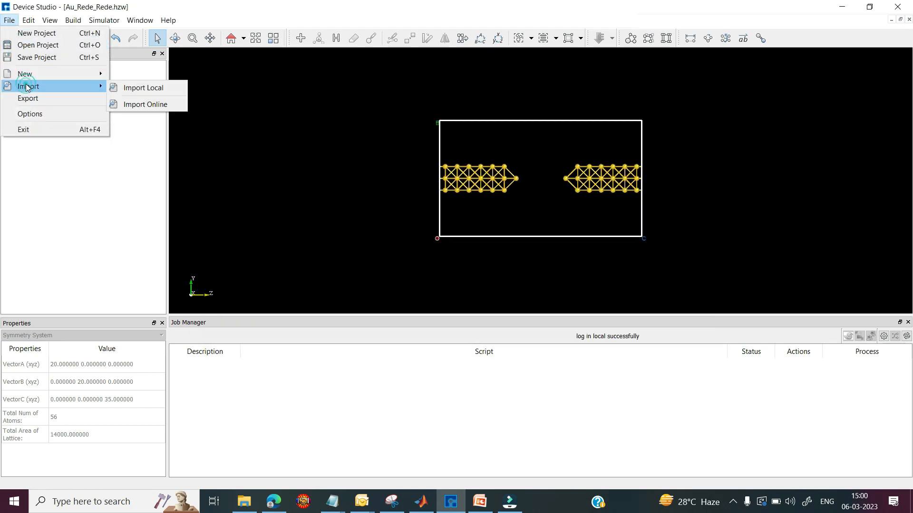
left_click(140, 87)
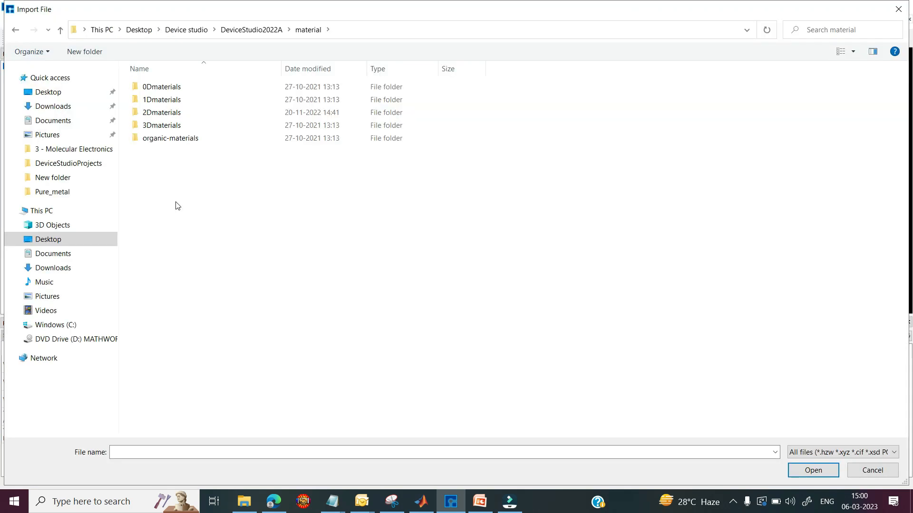
double_click(163, 90)
left_click(163, 90)
double_click(163, 90)
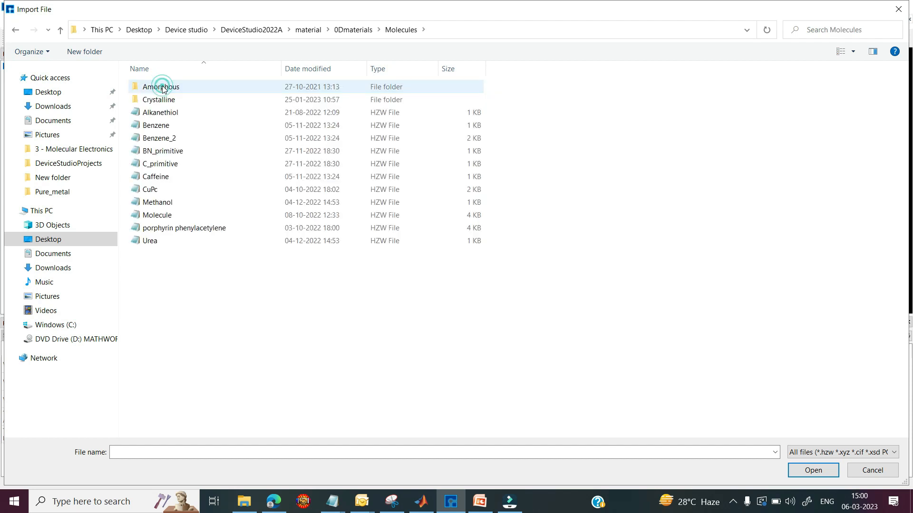
left_click(168, 127)
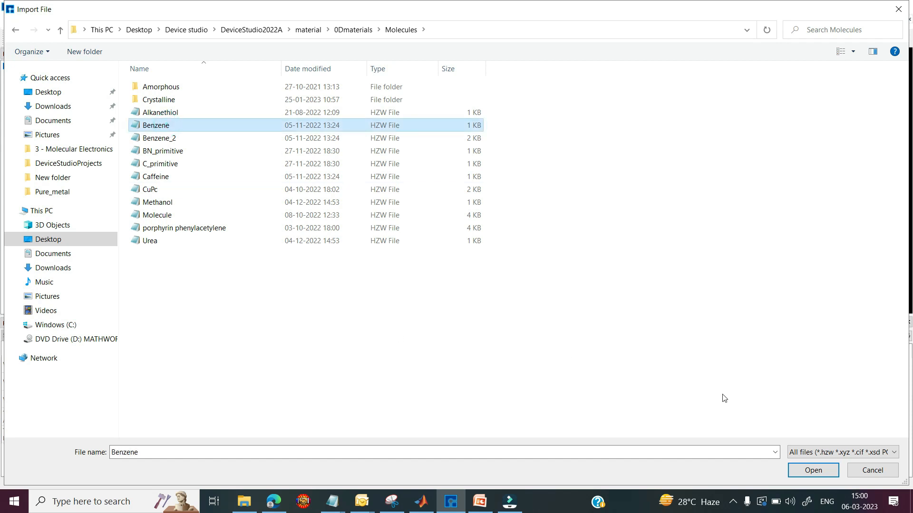
left_click(809, 470)
Copy the whole benzene molecule into the Au_Rede_Rede structure and center it in the cell between the gold tips.
mouse_move(628, 173)
right_mouse_down()
mouse_move(526, 128)
mouse_move(537, 115)
mouse_move(638, 187)
mouse_move(557, 155)
mouse_move(607, 167)
mouse_move(500, 135)
mouse_move(620, 170)
right_mouse_up()
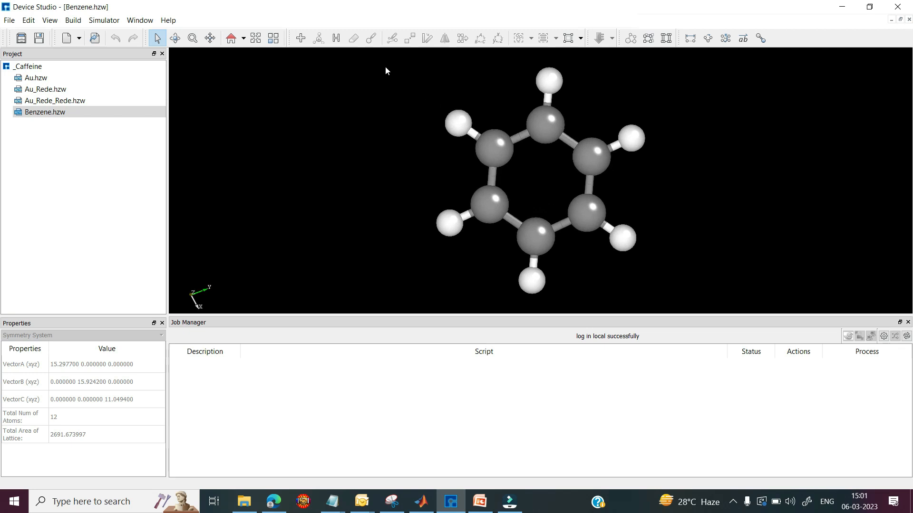
left_click_drag(365, 56, 705, 312)
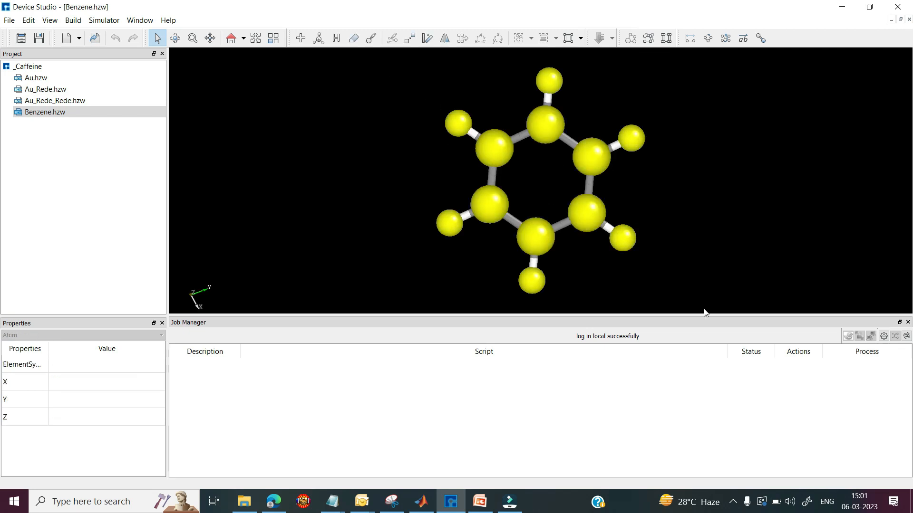
double_click(57, 100)
left_click(310, 202)
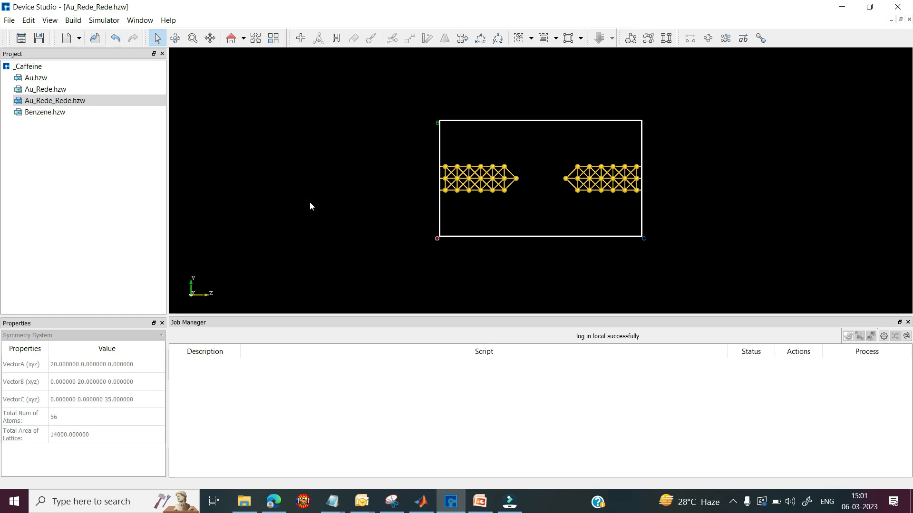
key("ctrl+v")
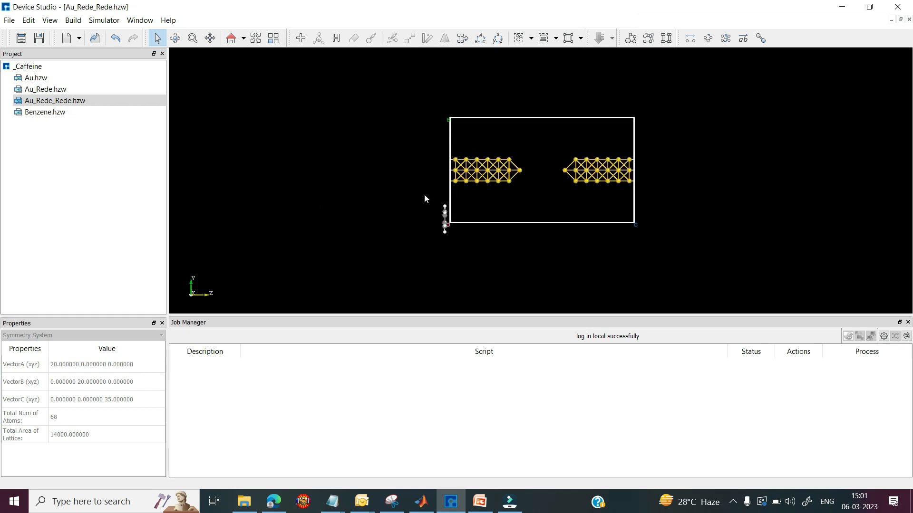
left_click_drag(419, 194, 466, 251)
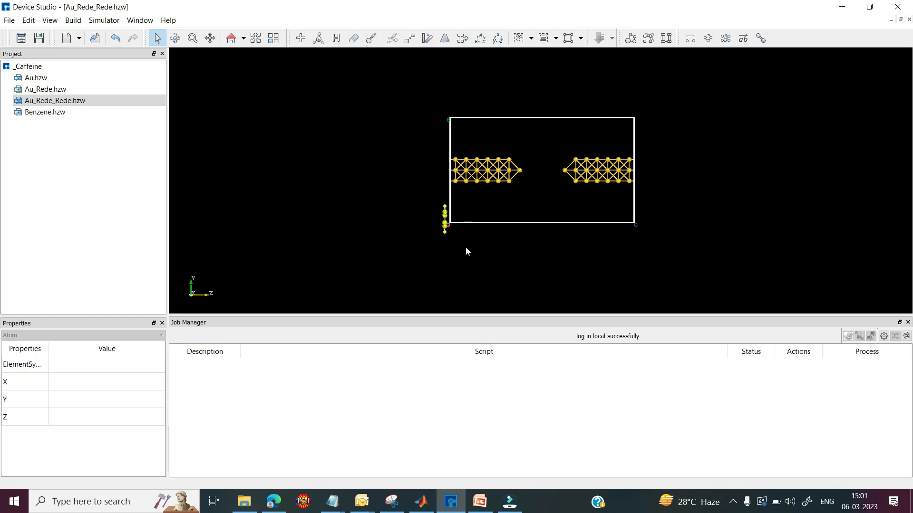
left_click(543, 38)
Rotate the benzene molecule 90° about its own center so its ring lies flat in the yz view.
left_click_drag(530, 146, 551, 183)
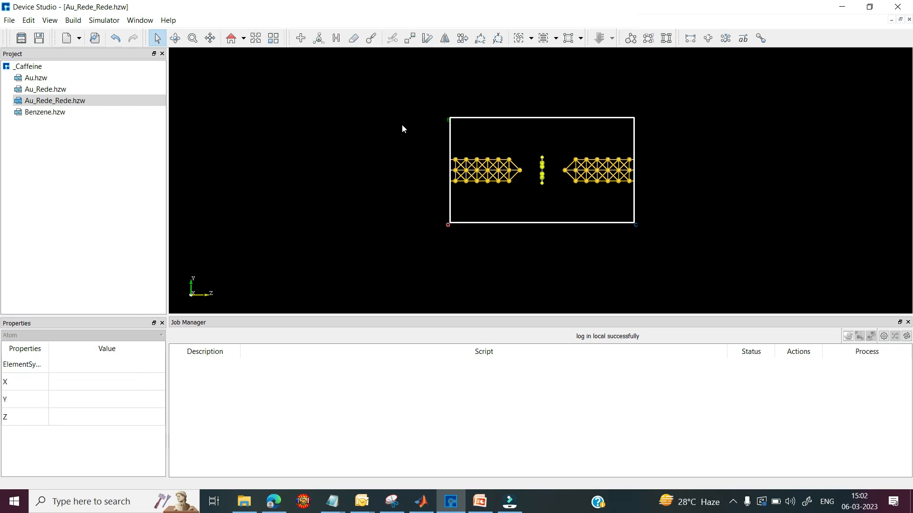
left_click(427, 38)
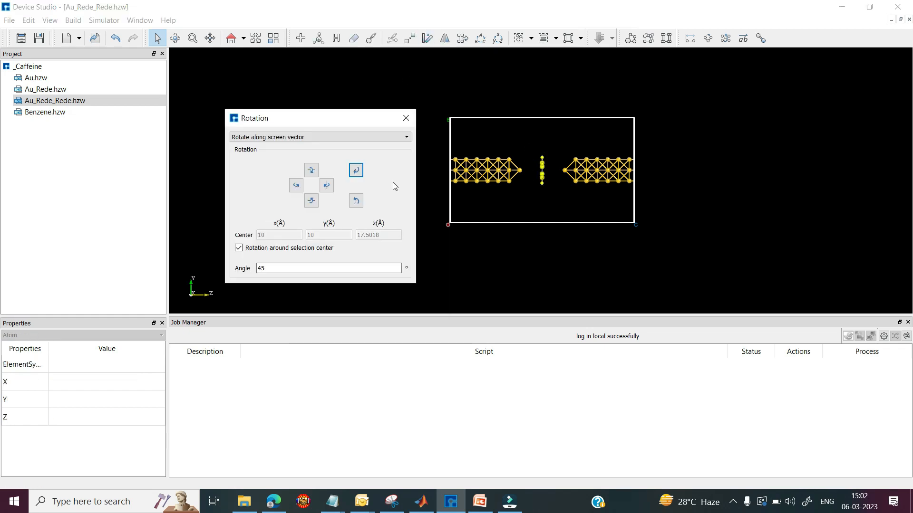
left_click(263, 268)
double_click(264, 269)
type("90")
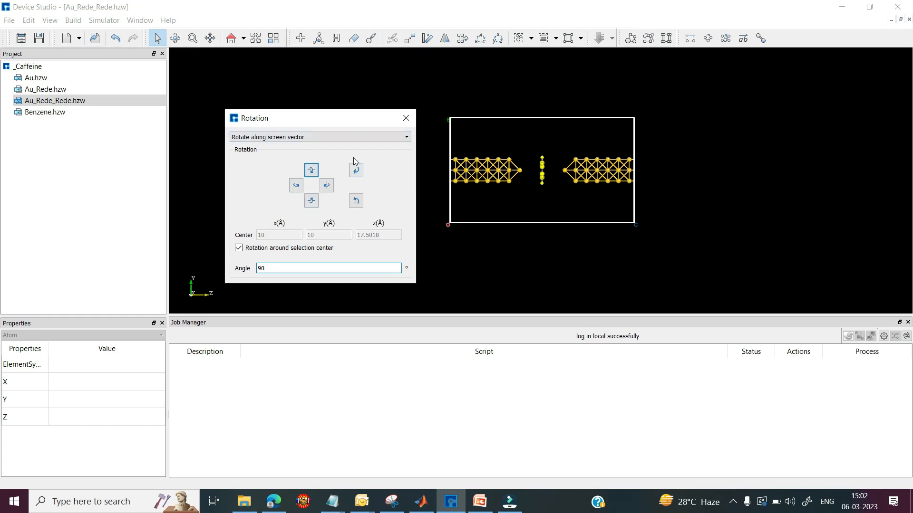
left_click(356, 201)
left_click(532, 206)
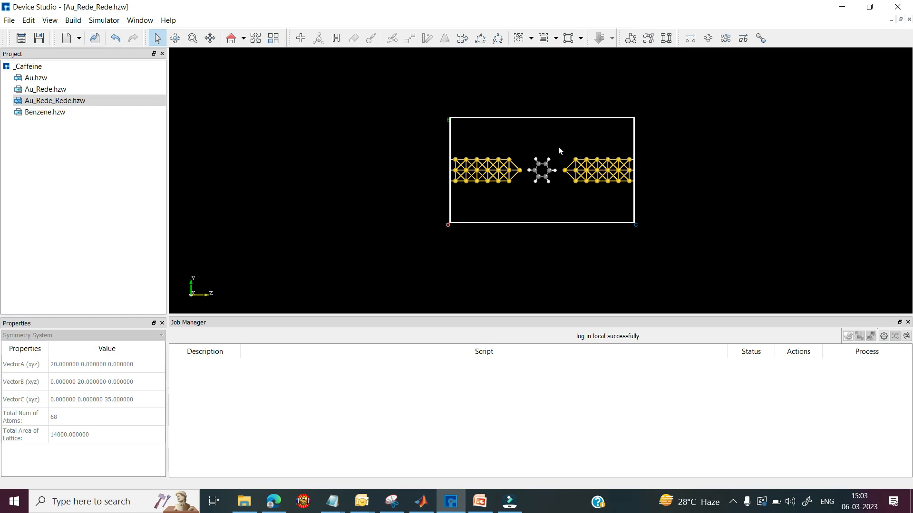
Replace the two benzene hydrogens facing the gold tips with sulfur and generate the bonds linking the sulfurs to the structure.
scroll(518, 144, "up", 3)
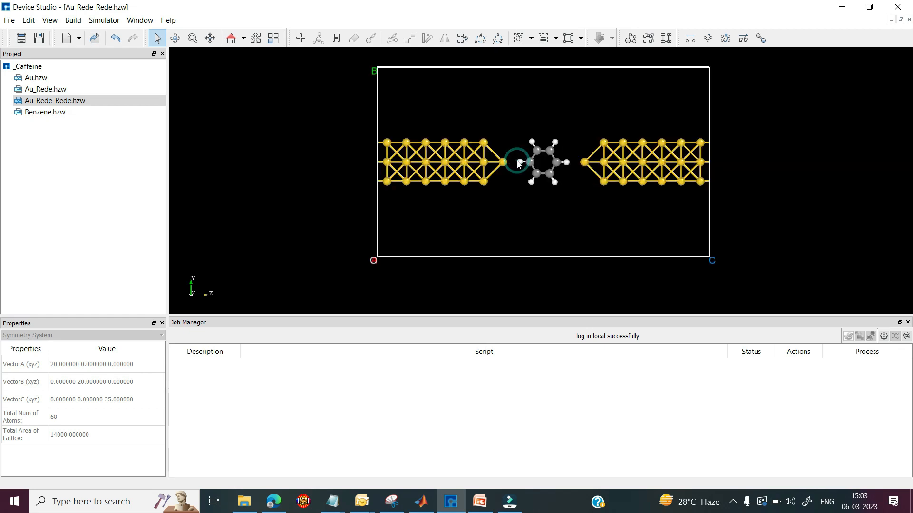
left_click(520, 162)
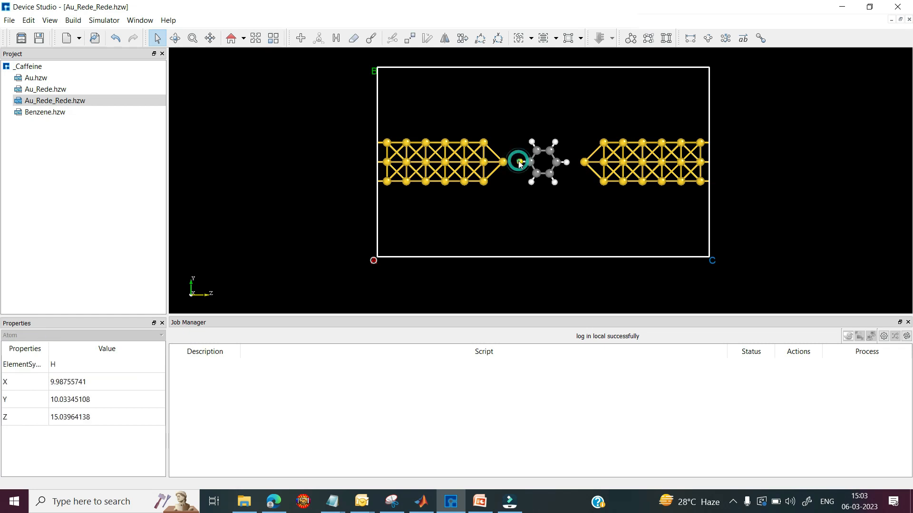
left_click(371, 38)
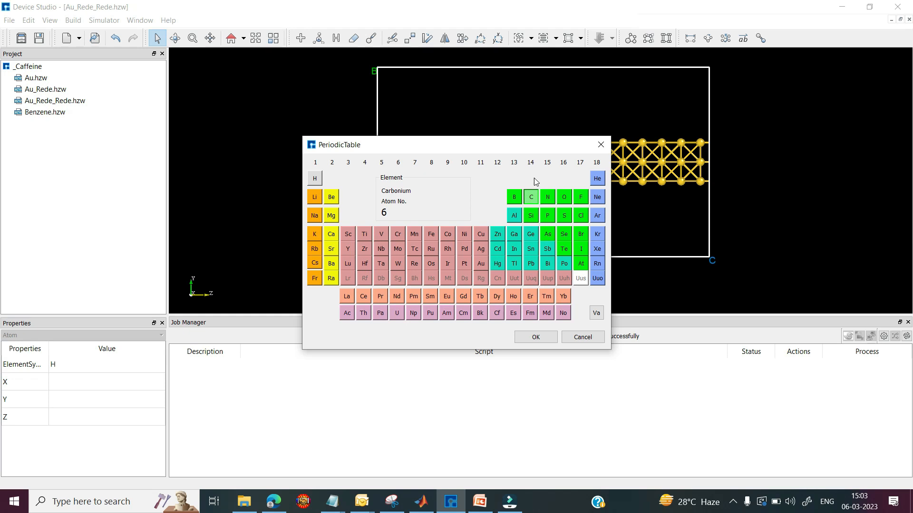
left_click(564, 215)
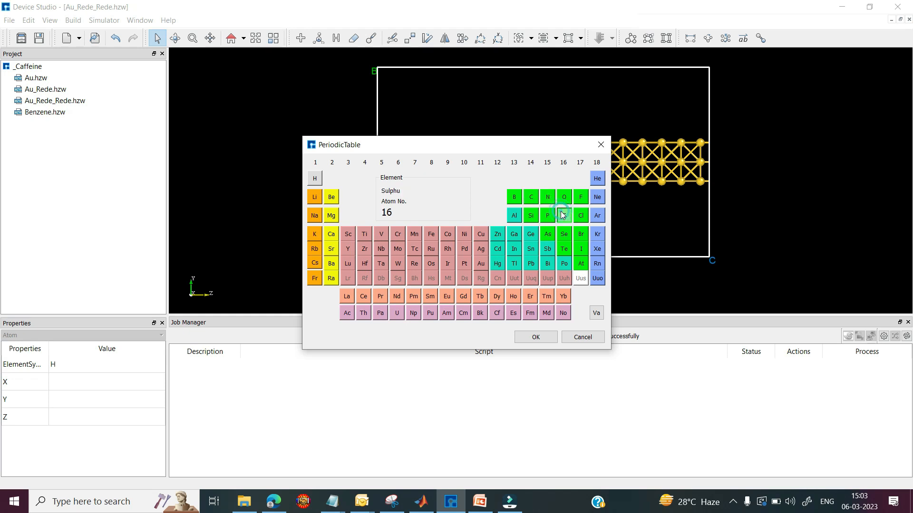
left_click(534, 337)
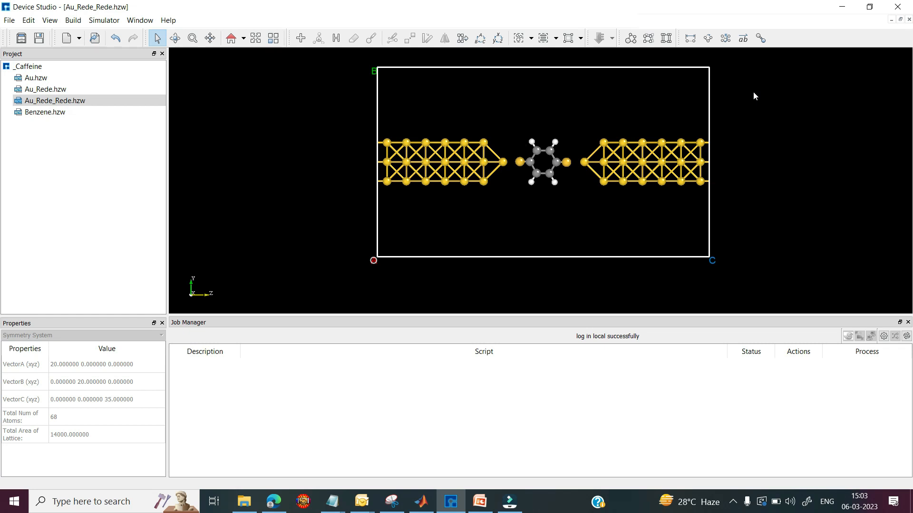
left_click(761, 42)
right_click_drag(542, 181, 547, 241)
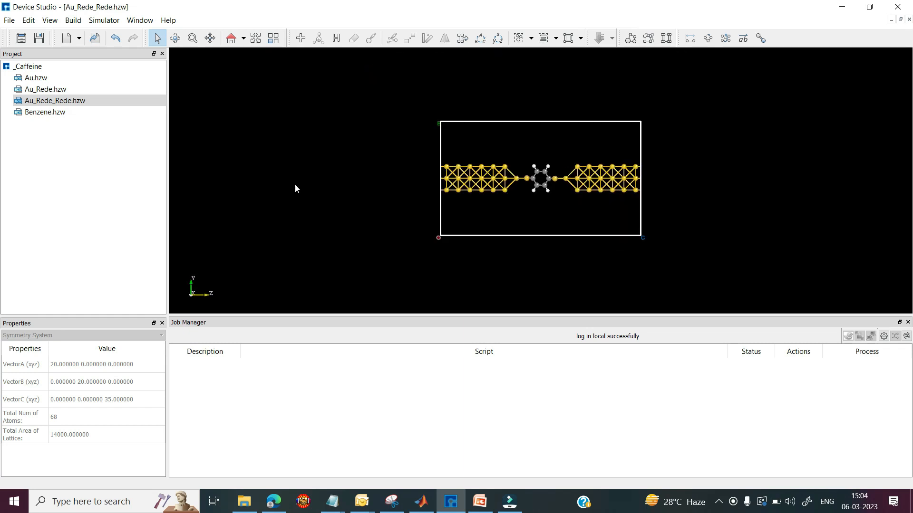
Convert the junction to a device with left and right electrodes extending -4.0783 Å and 4.0783 Å along z.
left_click(666, 39)
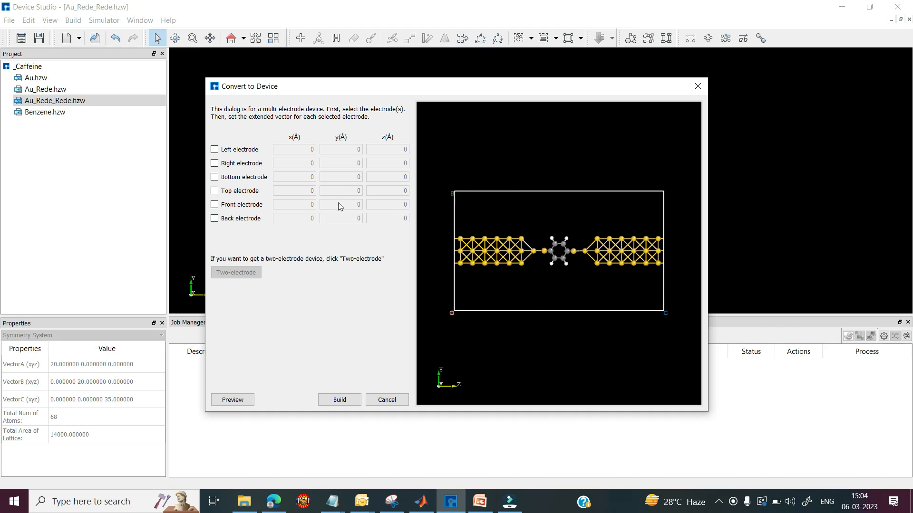
left_click(215, 149)
left_click(215, 163)
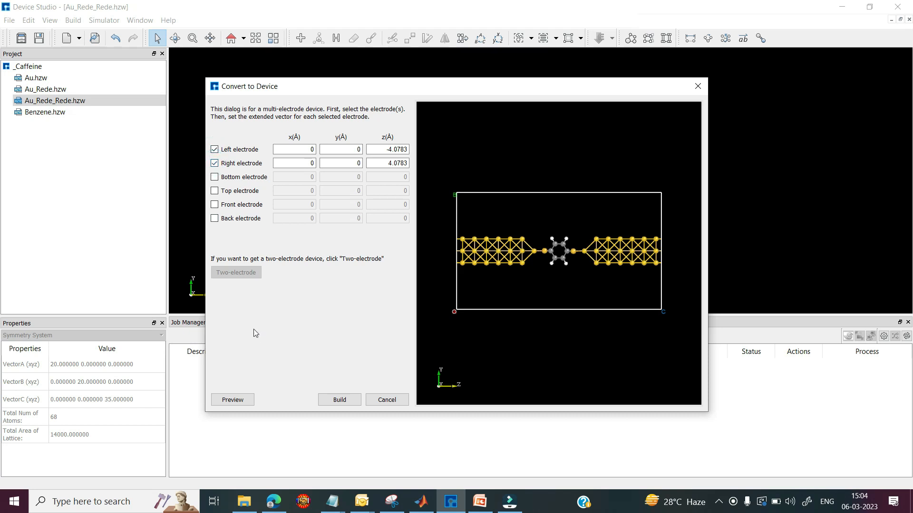
left_click(236, 400)
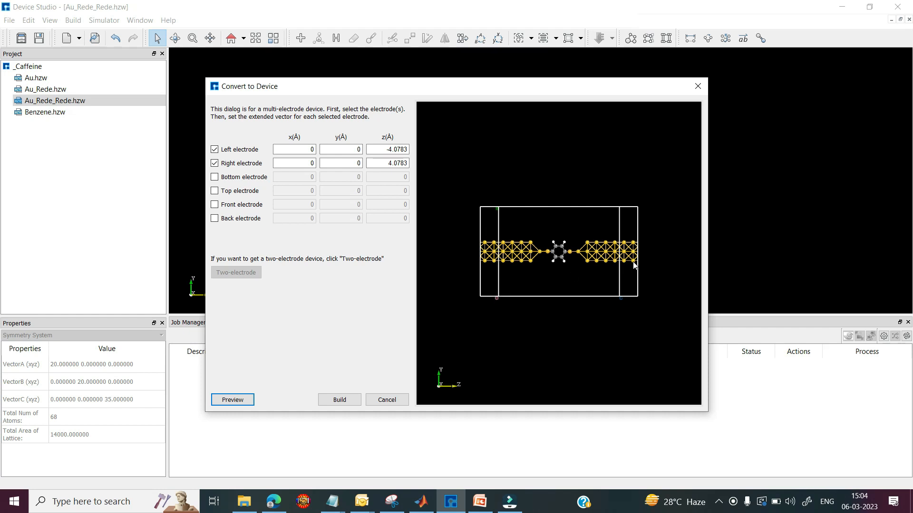
left_click_drag(597, 290, 440, 386)
left_click(340, 400)
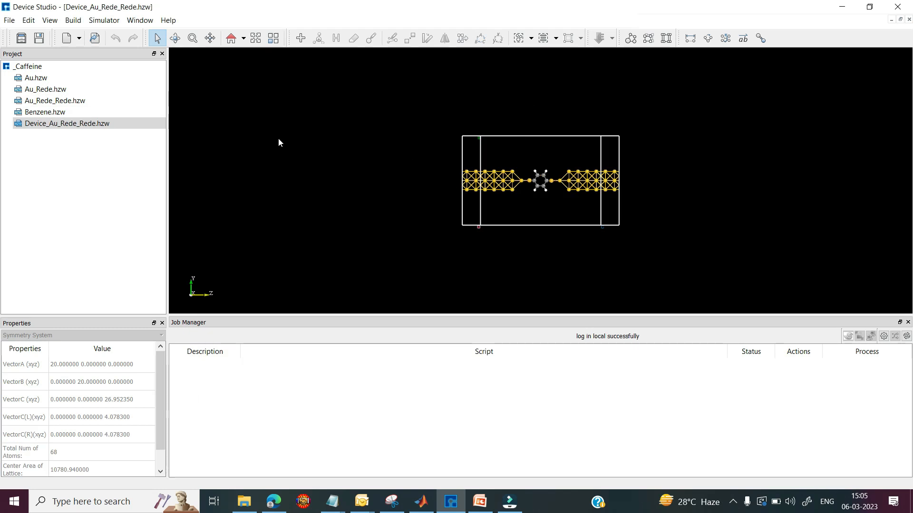
Open the device's Nanodcal SCF calculation setup and review its basic, contour integral, electrode, iteration control, basis set and spin type settings.
left_click(100, 21)
left_click(122, 35)
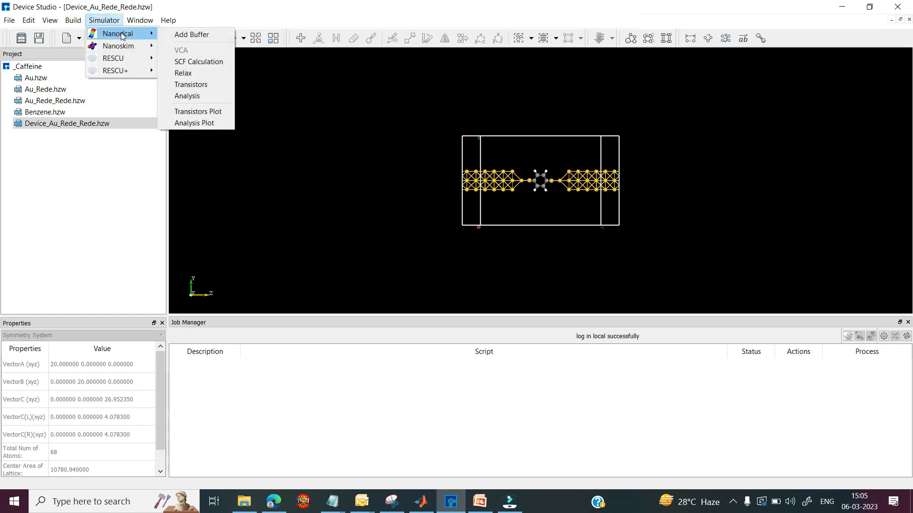
left_click(179, 63)
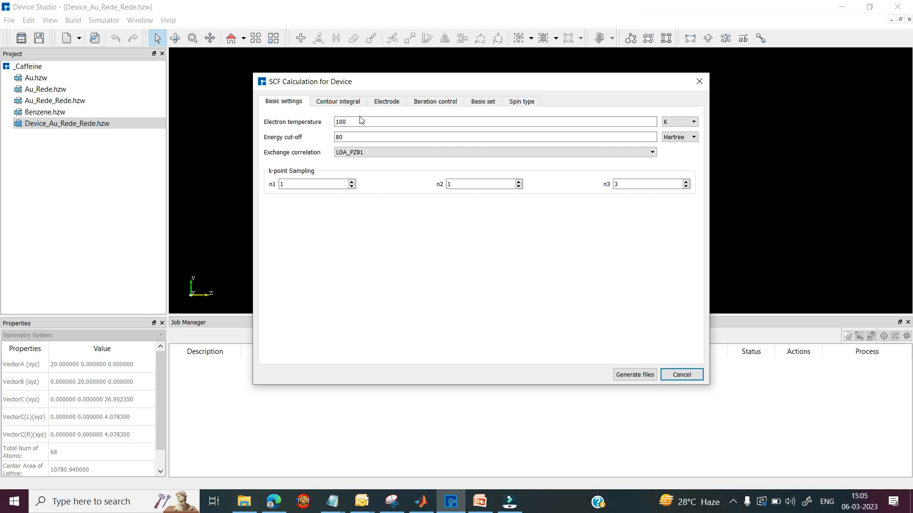
left_click(360, 153)
left_click(358, 151)
left_click(349, 102)
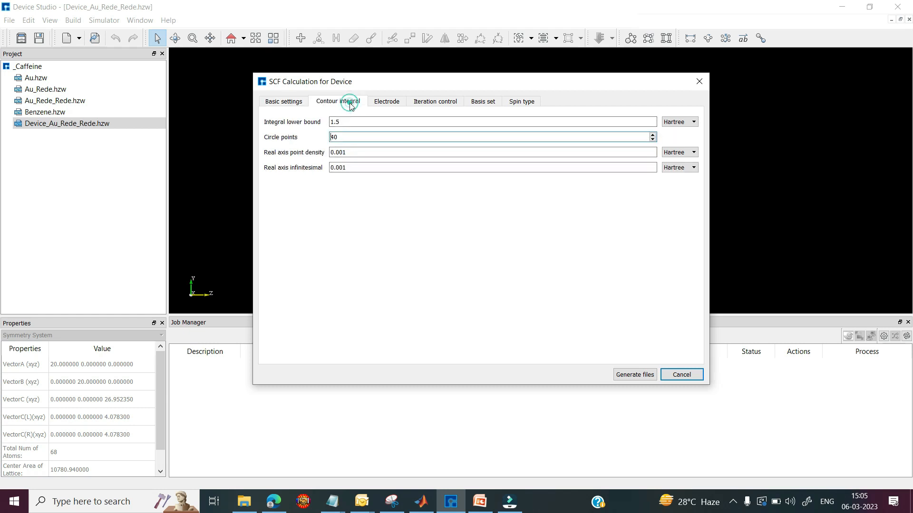
left_click(389, 102)
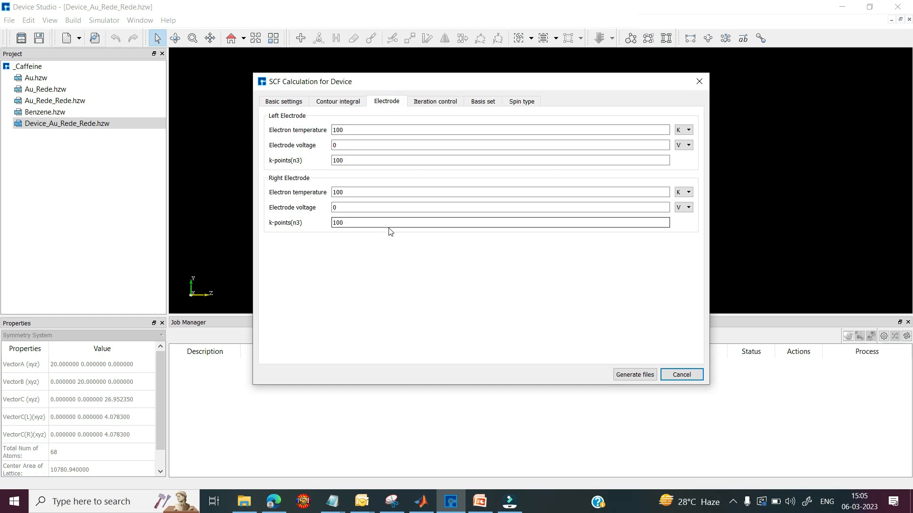
left_click(435, 101)
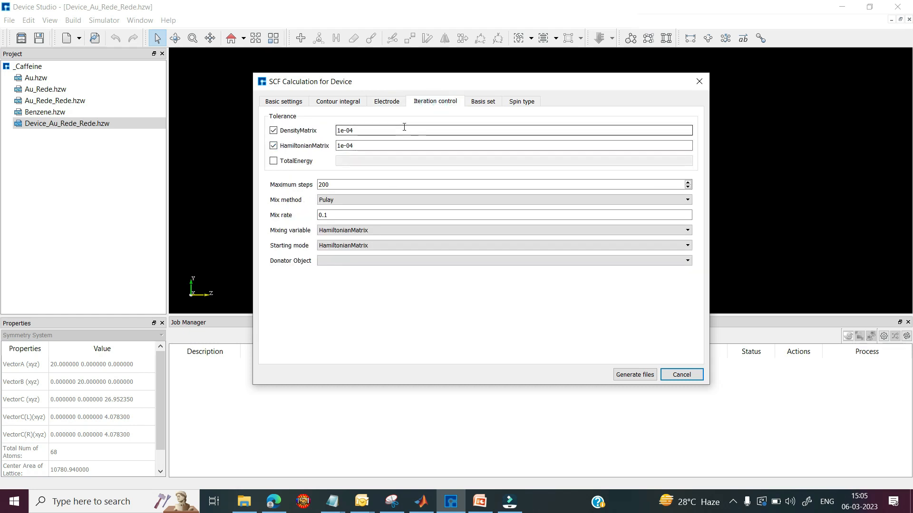
left_click(482, 102)
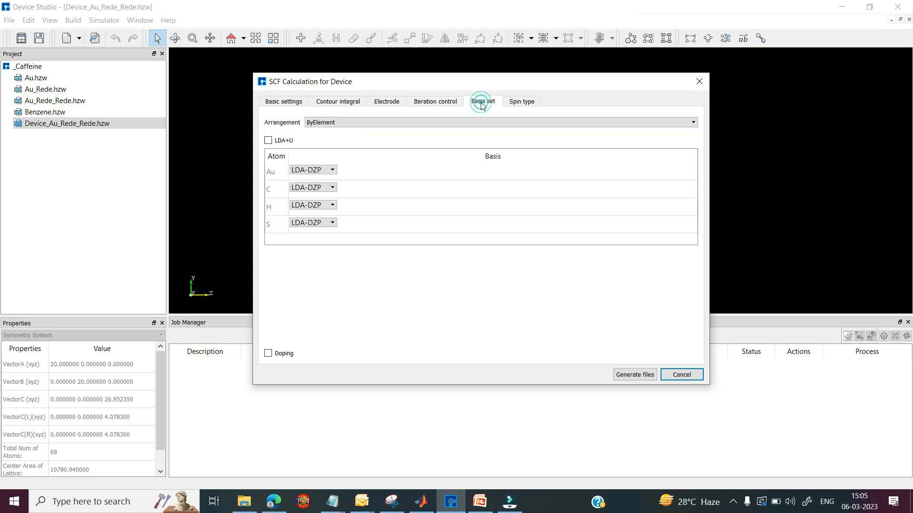
left_click(521, 101)
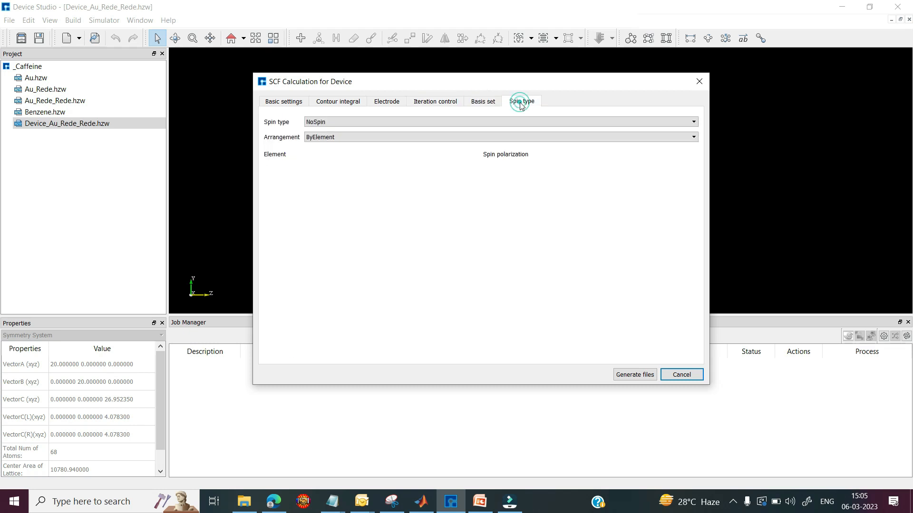
left_click(386, 125)
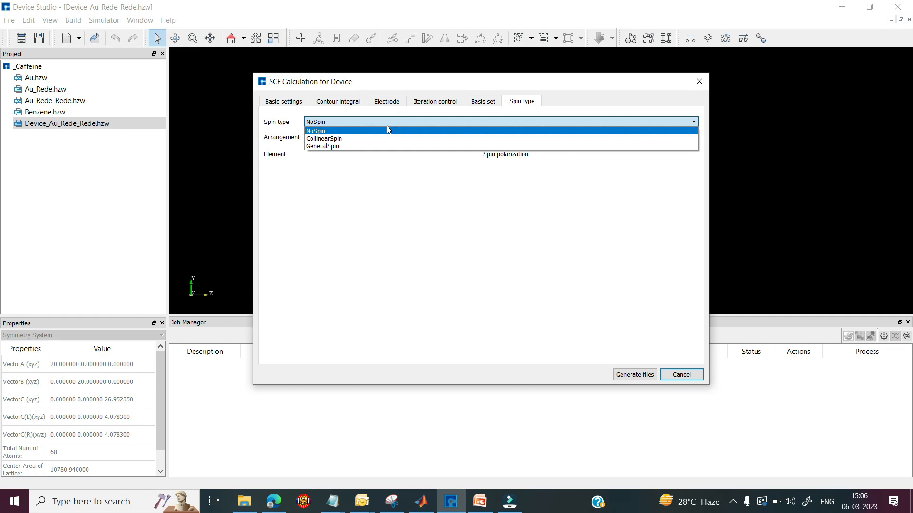
left_click(387, 126)
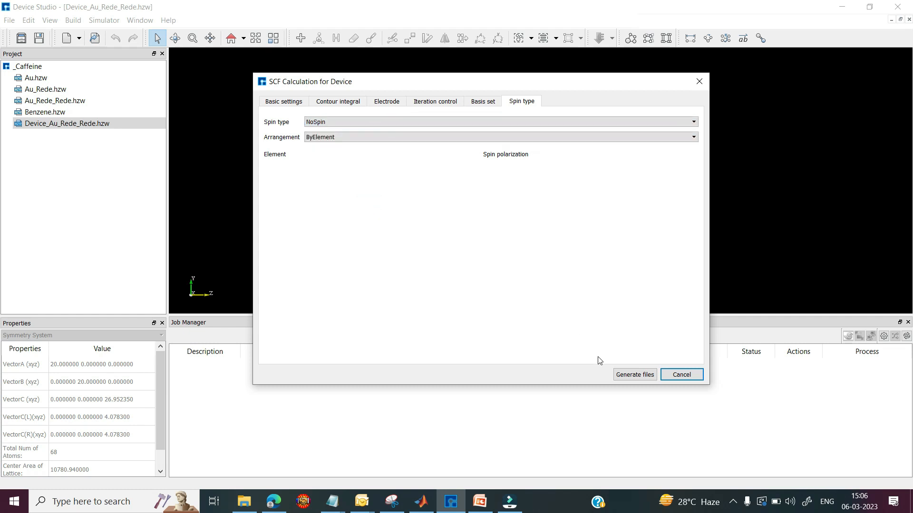
Set the SCF k-point sampling to n1 = 5, n2 = 5, n3 = 1 and generate the input files.
left_click(284, 101)
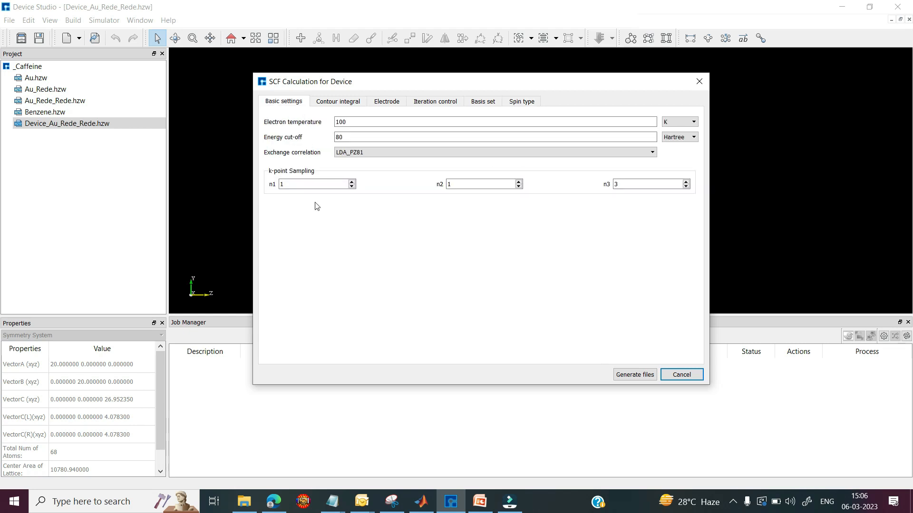
left_click(292, 185)
left_click(289, 185)
key("BackSpace")
left_click(461, 185)
key("BackSpace")
left_click(621, 184)
left_click(622, 184)
key("BackSpace")
type("1")
left_click(635, 375)
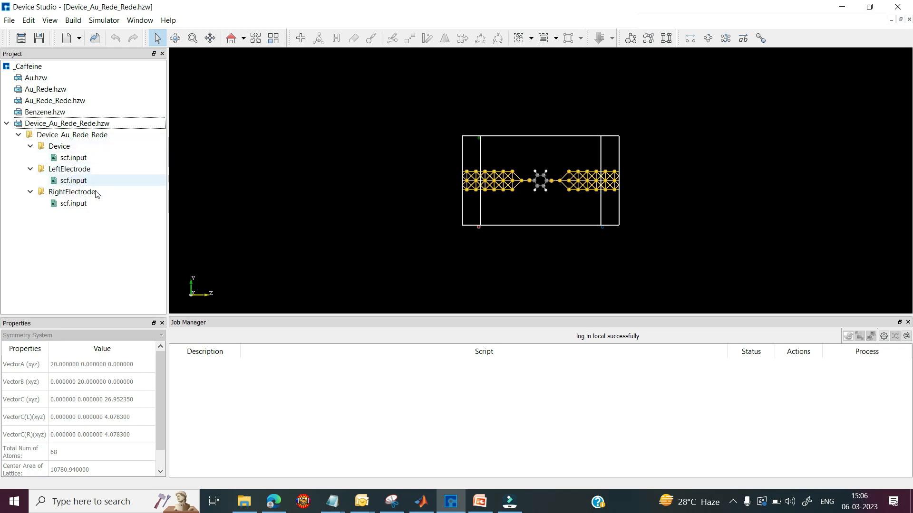
Inspect the contents of the generated scf.input files for the Device and the LeftElectrode.
left_click(71, 159)
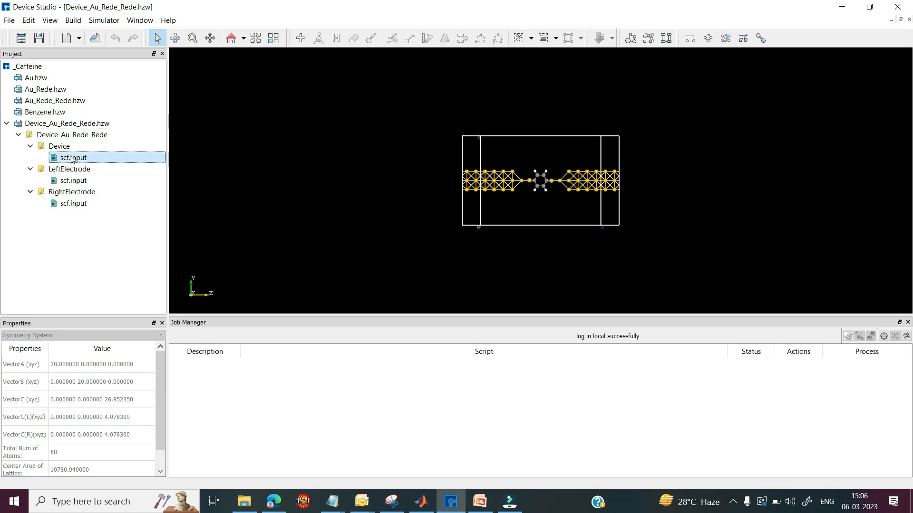
right_click(71, 159)
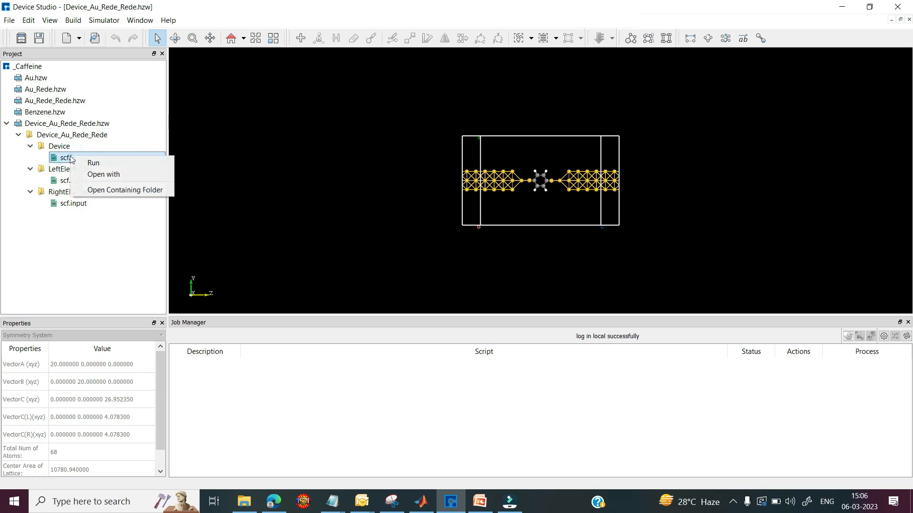
left_click(94, 175)
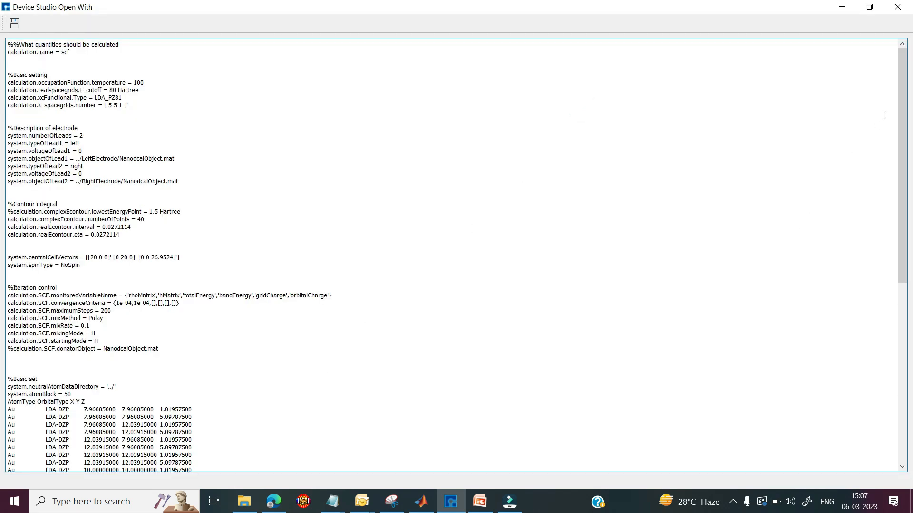
left_click_drag(900, 86, 898, 61)
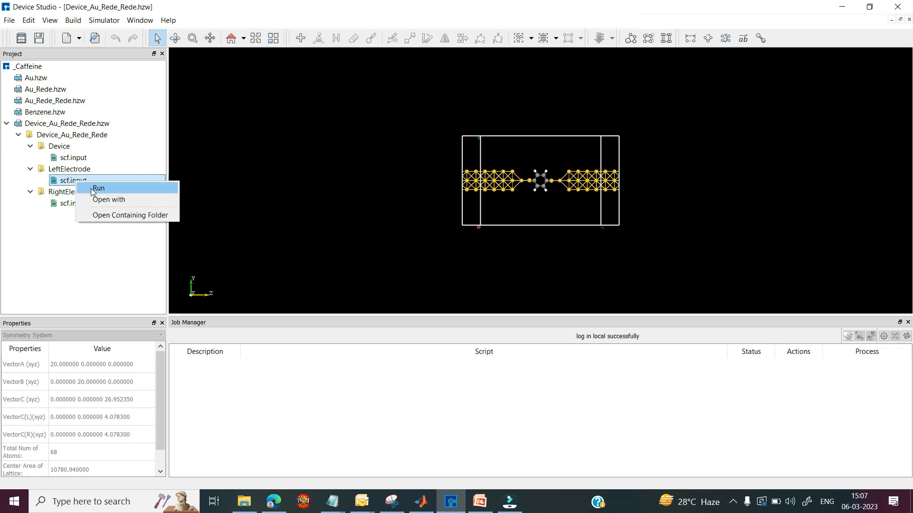
left_click(105, 201)
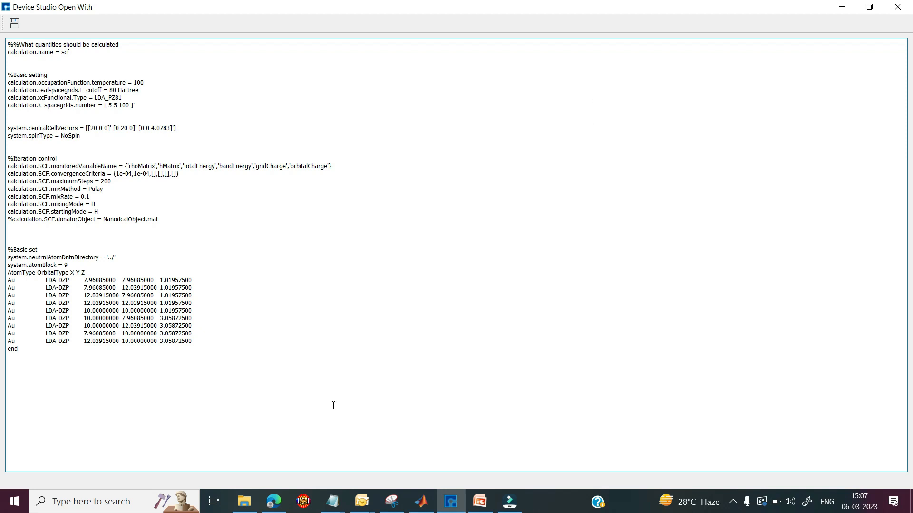
left_click(71, 256)
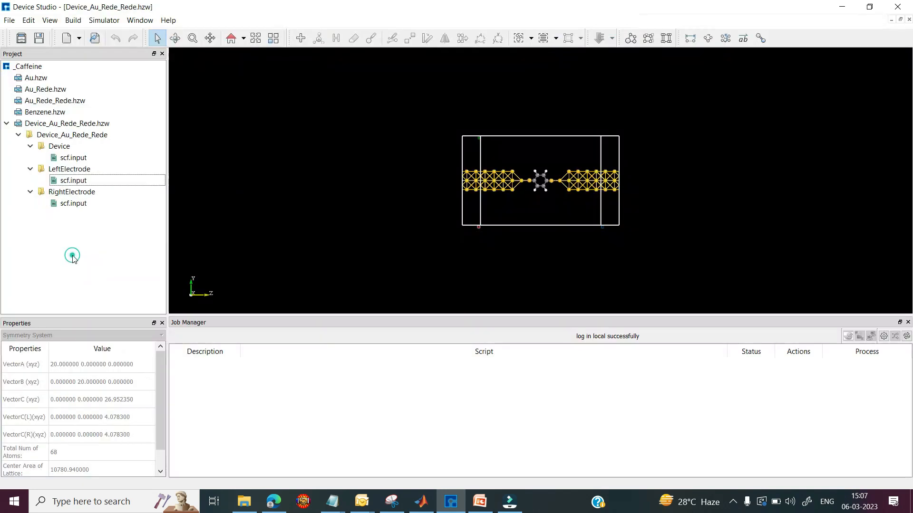
Run the scf.input calculations of the LeftElectrode and the RightElectrode on the local computer.
right_click(74, 181)
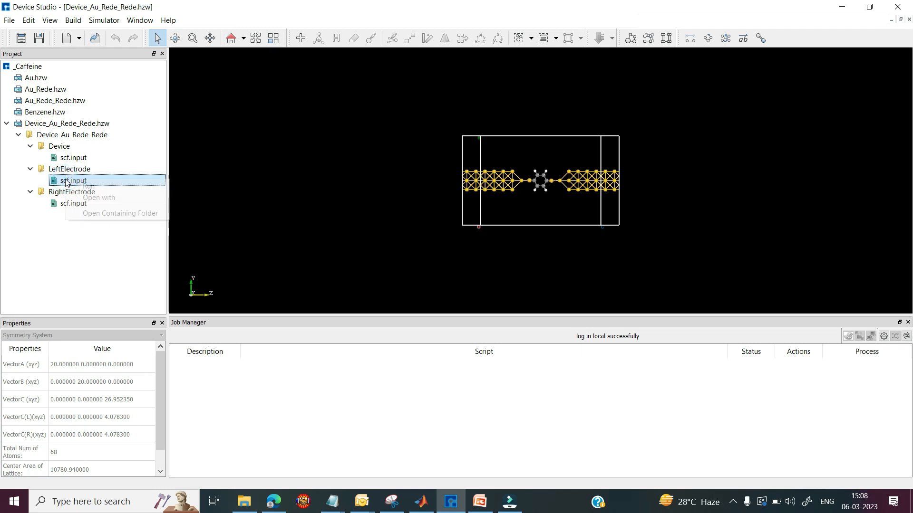
left_click(88, 187)
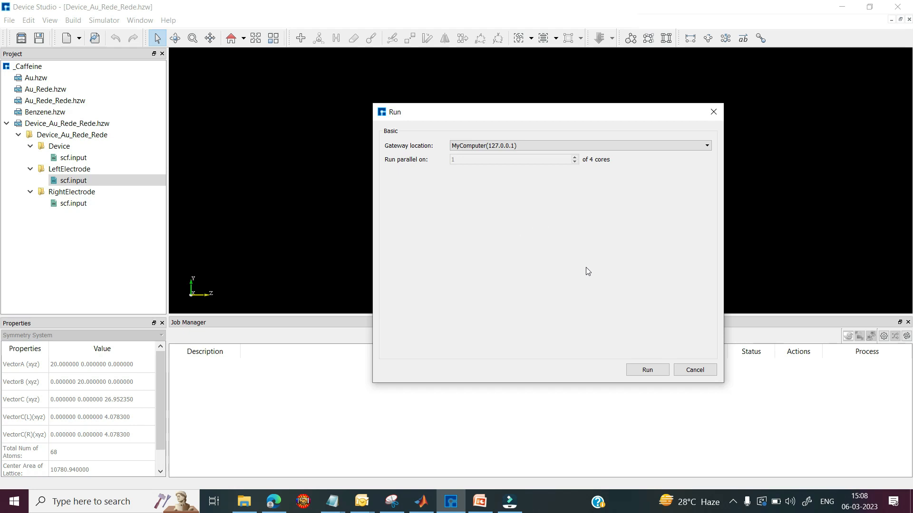
left_click(647, 370)
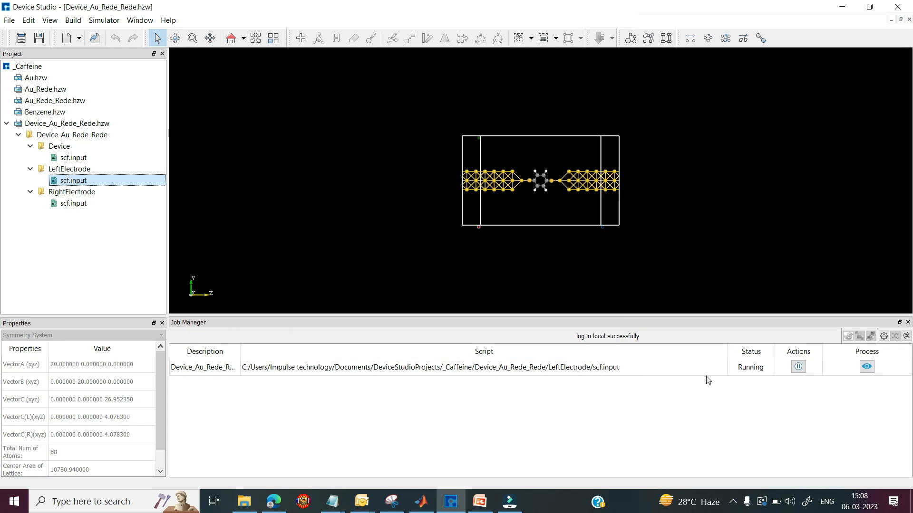
left_click(72, 204)
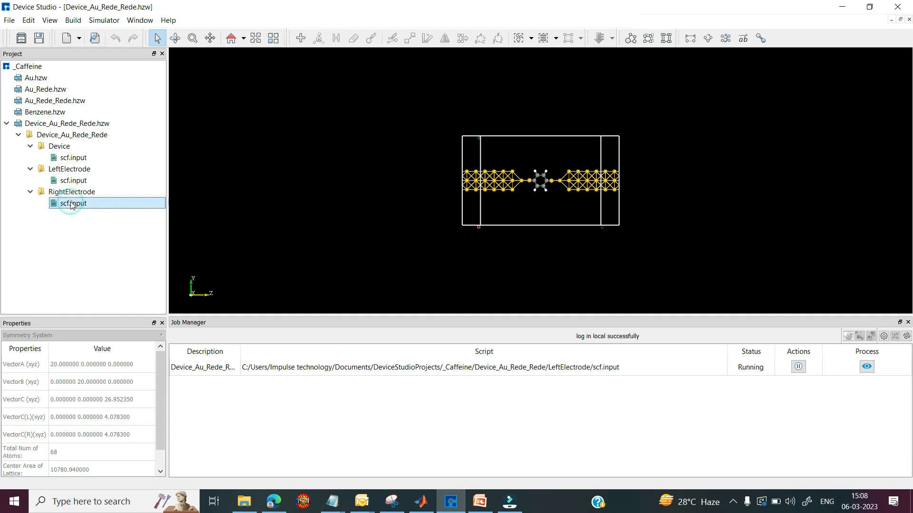
right_click(72, 204)
left_click(90, 209)
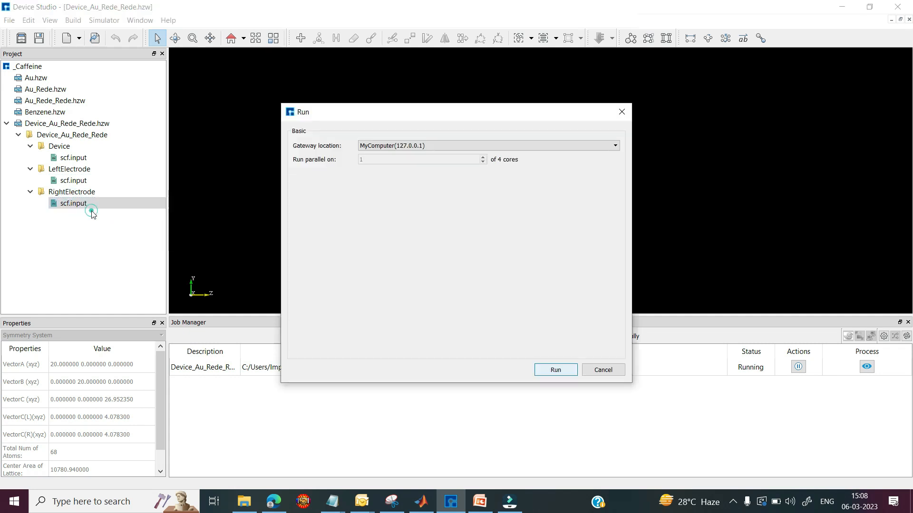
left_click(550, 369)
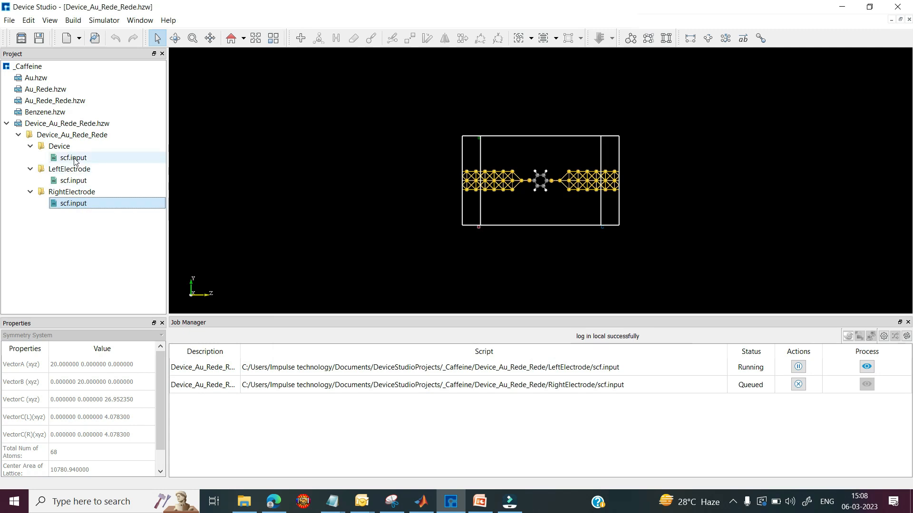
Submit the Device folder's scf.input calculation to run on the local computer.
right_click(75, 161)
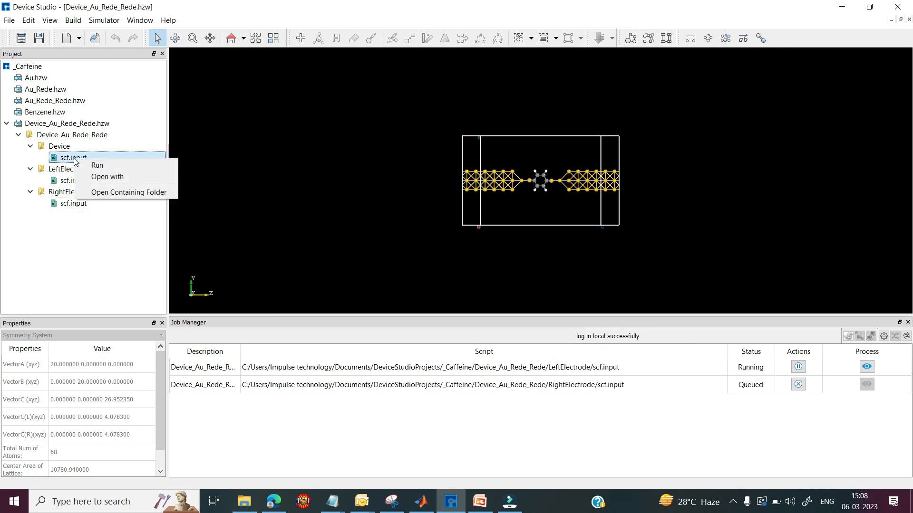
left_click(97, 165)
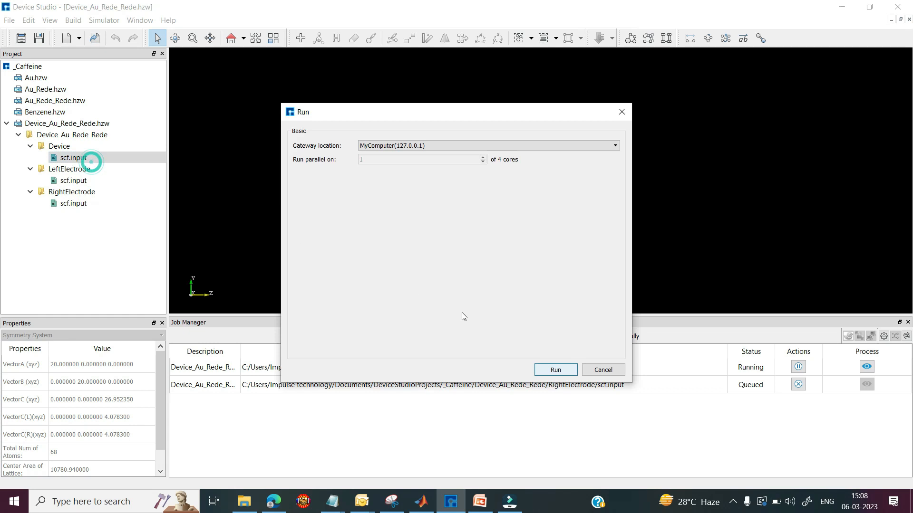
left_click(549, 369)
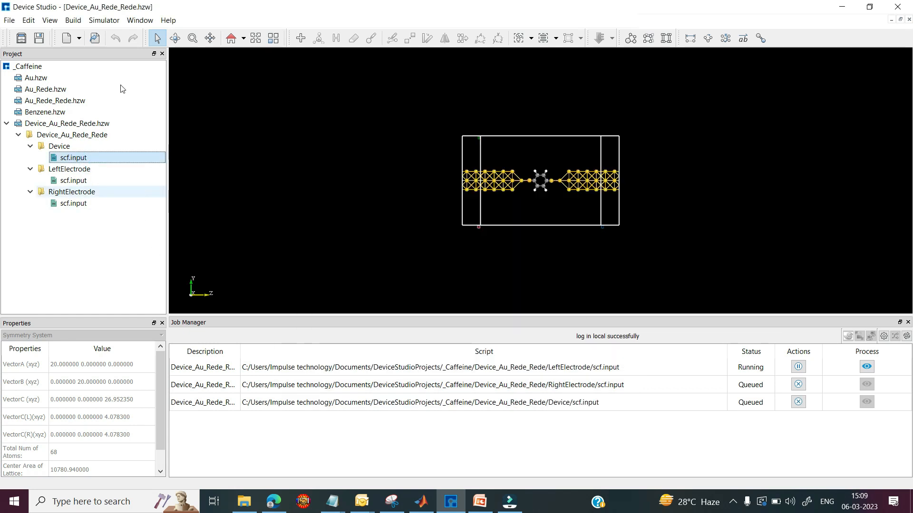
Open the Nanodcal analysis setup, check the options offered for both electrodes, and add a Transmission calculation for the Device.
left_click(100, 21)
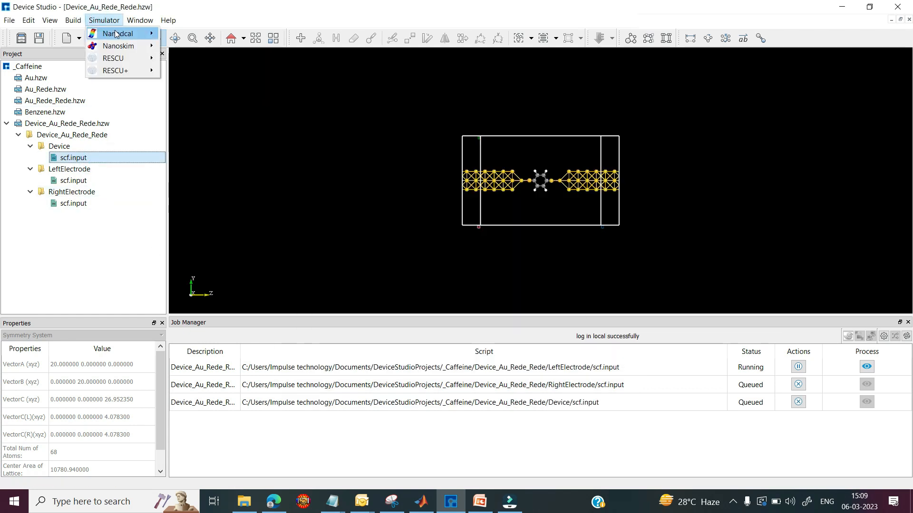
mouse_move(119, 33)
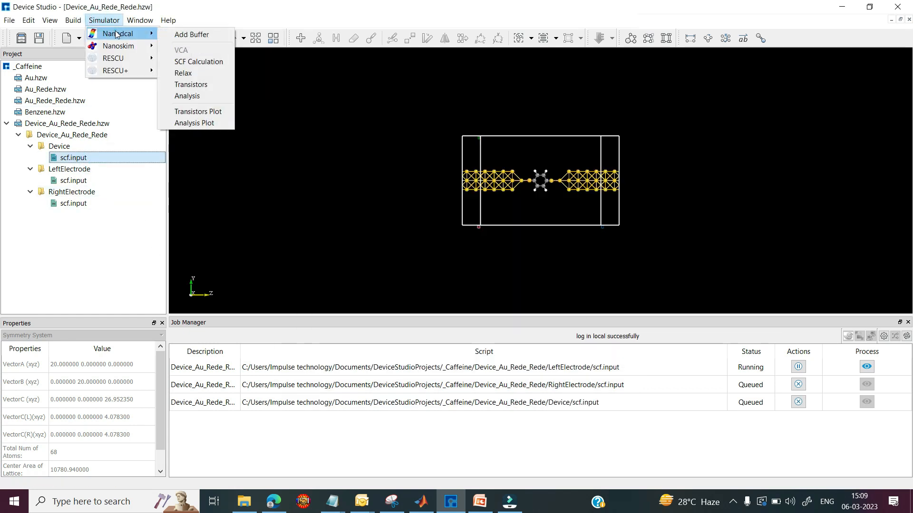
left_click(189, 96)
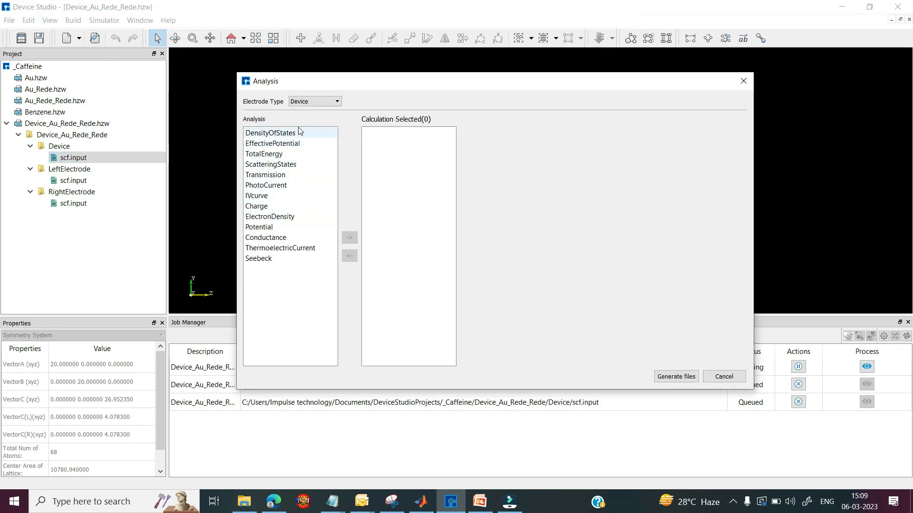
left_click(310, 101)
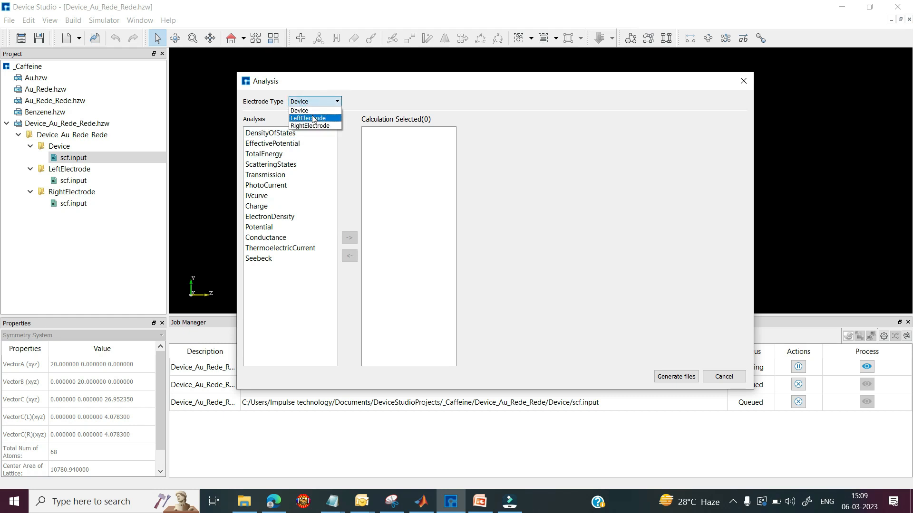
left_click(312, 118)
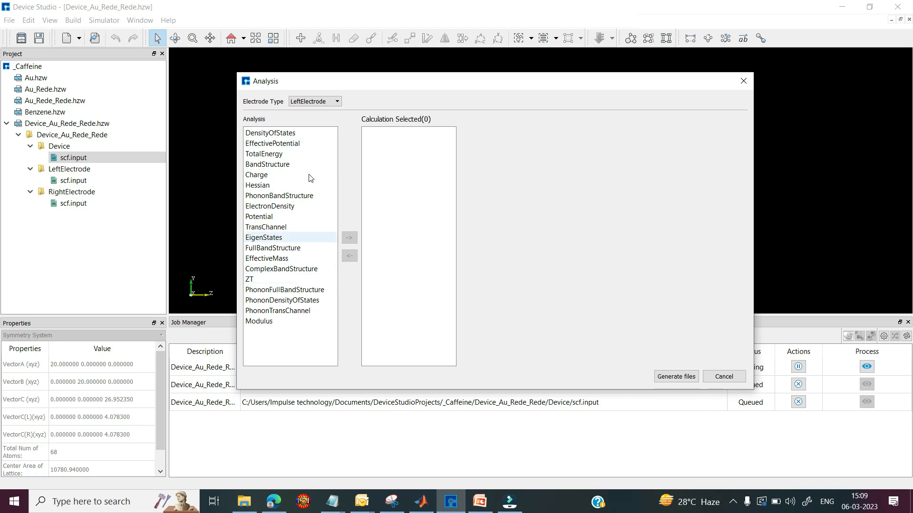
left_click(314, 101)
left_click(313, 126)
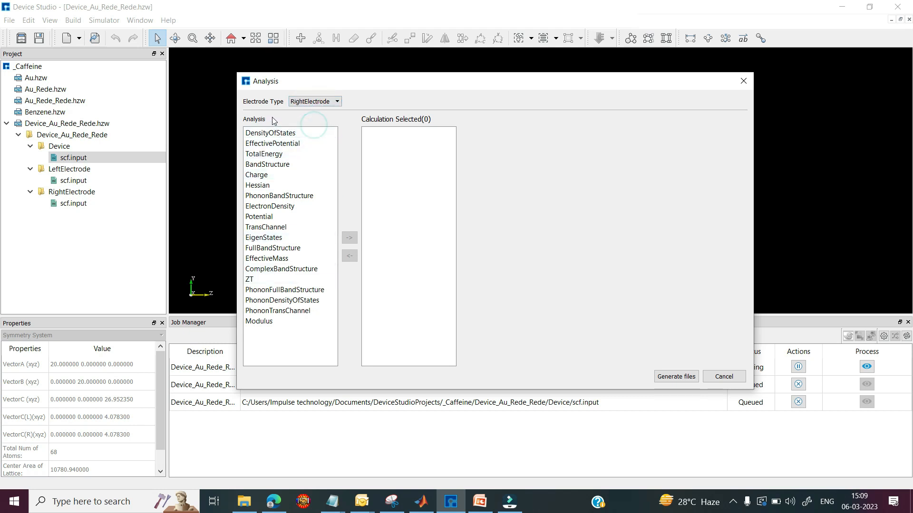
left_click(314, 104)
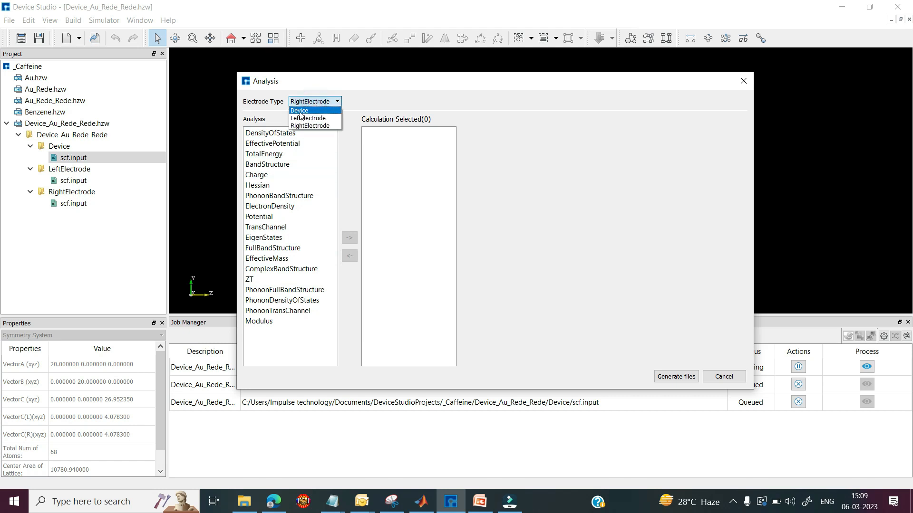
left_click(299, 111)
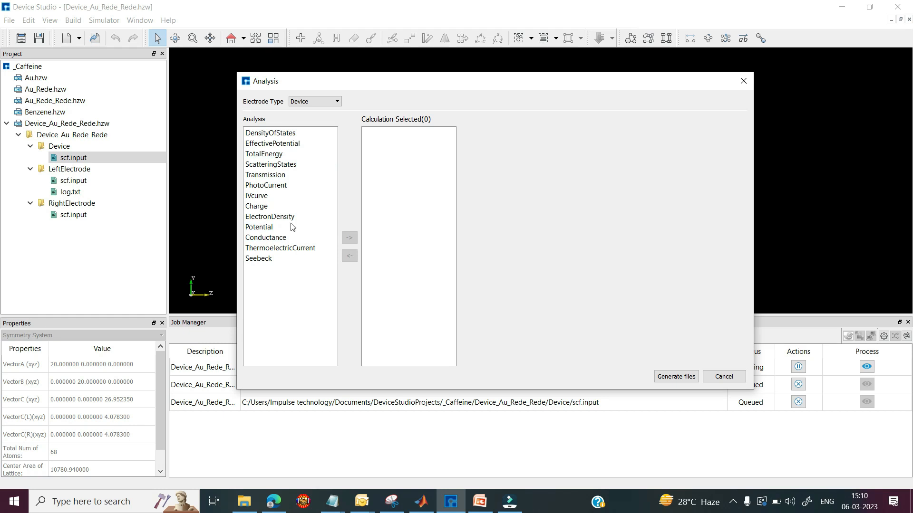
double_click(267, 176)
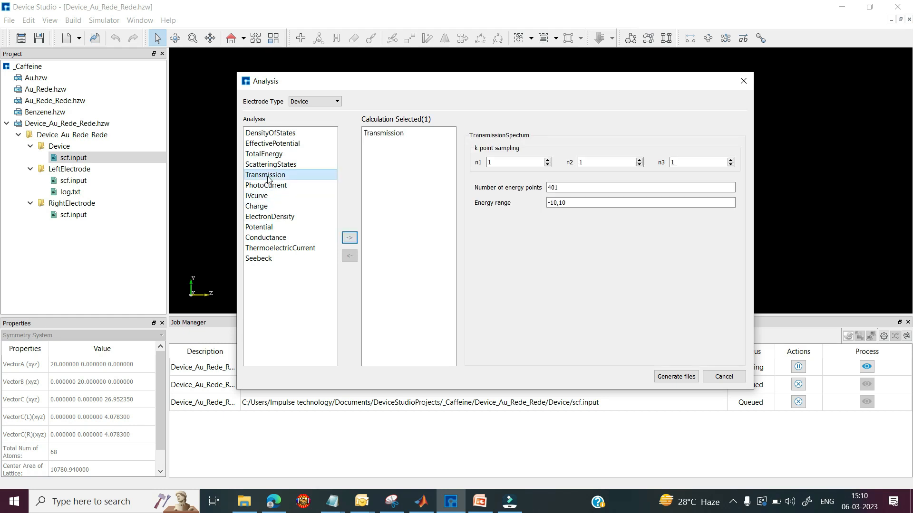
Add a DensityOfStates calculation for the Device with k-point sampling 22, 22, 3 and projection by Atom.
double_click(282, 134)
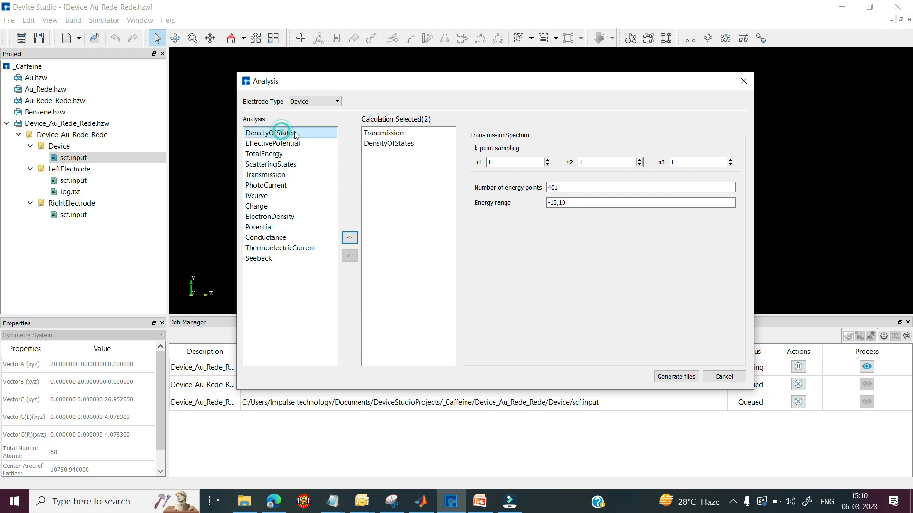
key("Tab")
type("22")
key("Tab")
type("22")
key("Tab")
type("3")
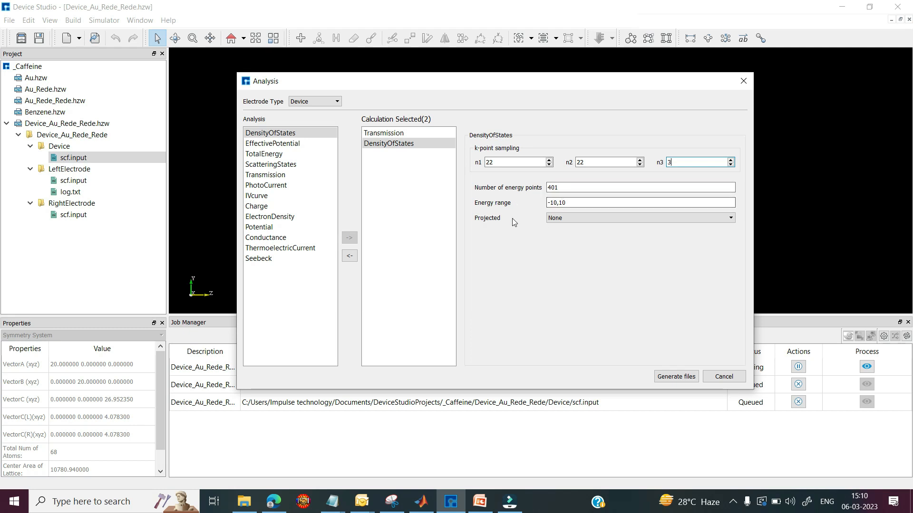
left_click(570, 218)
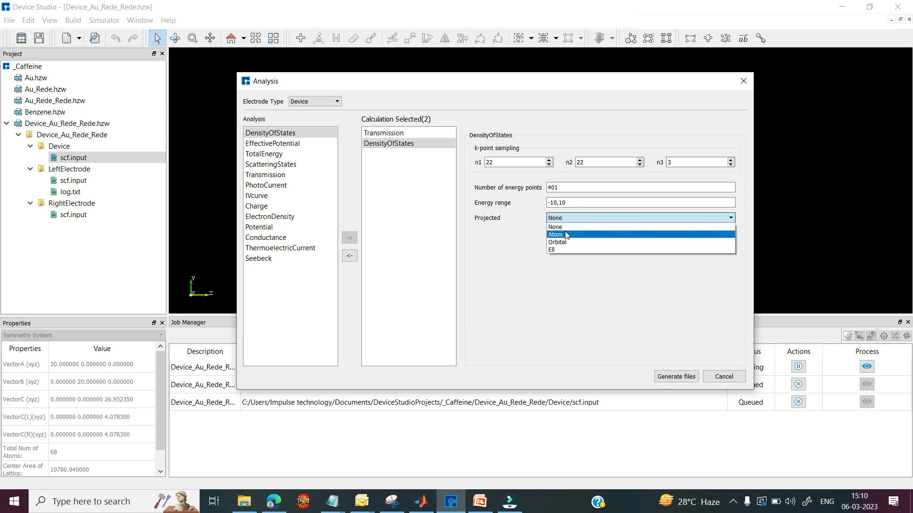
left_click(566, 234)
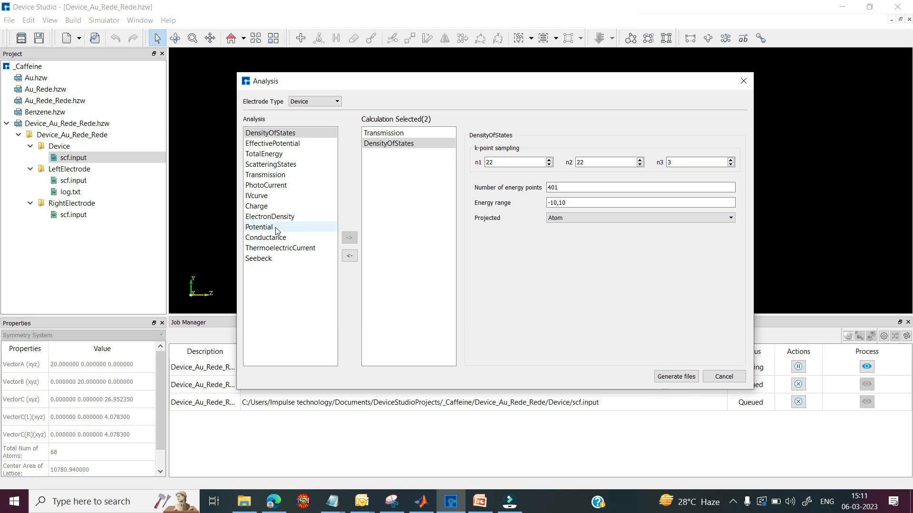
Add a Potential calculation for the Device and set its potential type to Hartree.
left_click(278, 232)
left_click(350, 238)
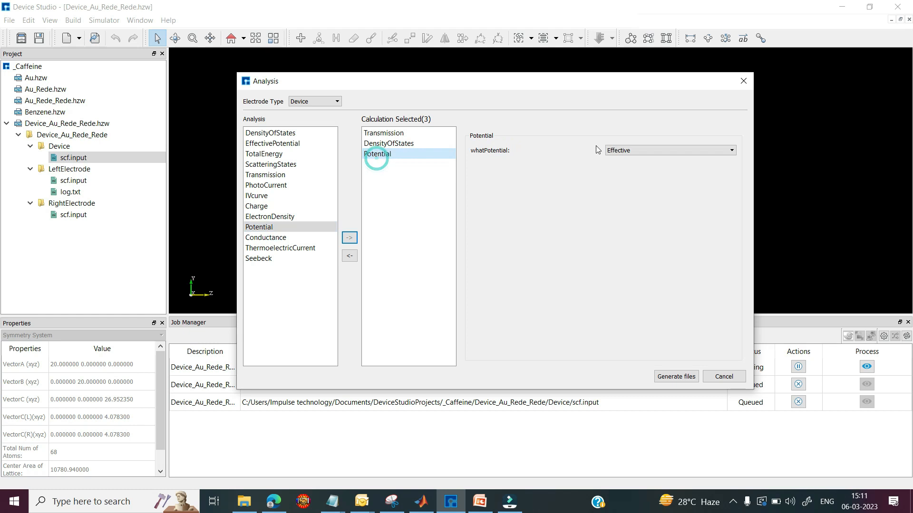
left_click(647, 150)
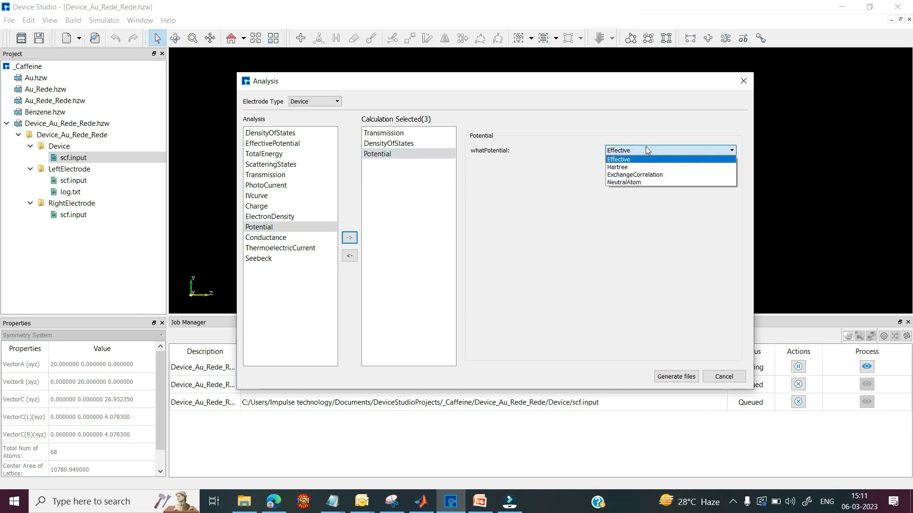
left_click(616, 167)
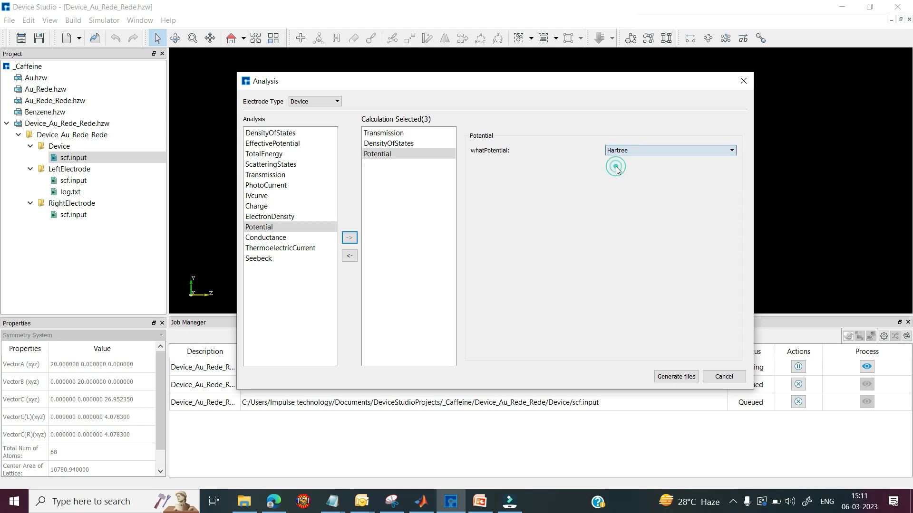
Add an IVcurve calculation for the Device and generate the input files of all selected analyses.
double_click(269, 196)
left_click(376, 164)
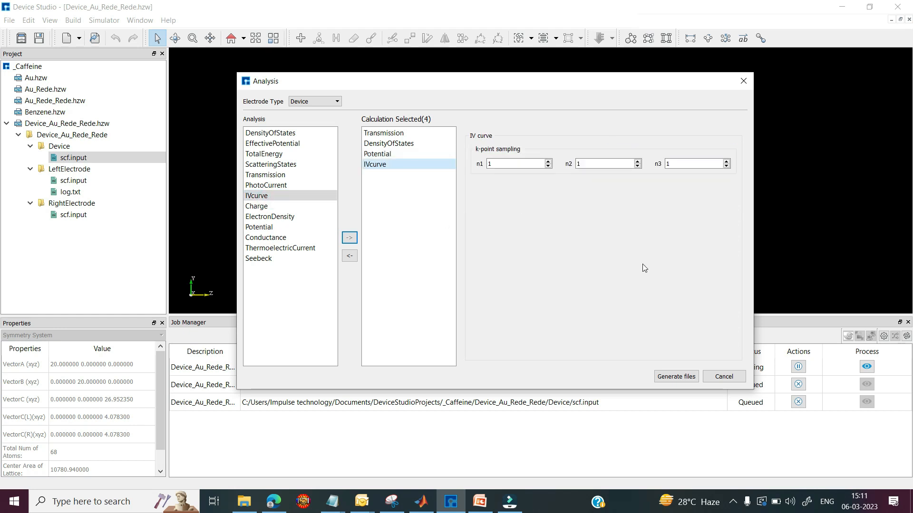
left_click(673, 377)
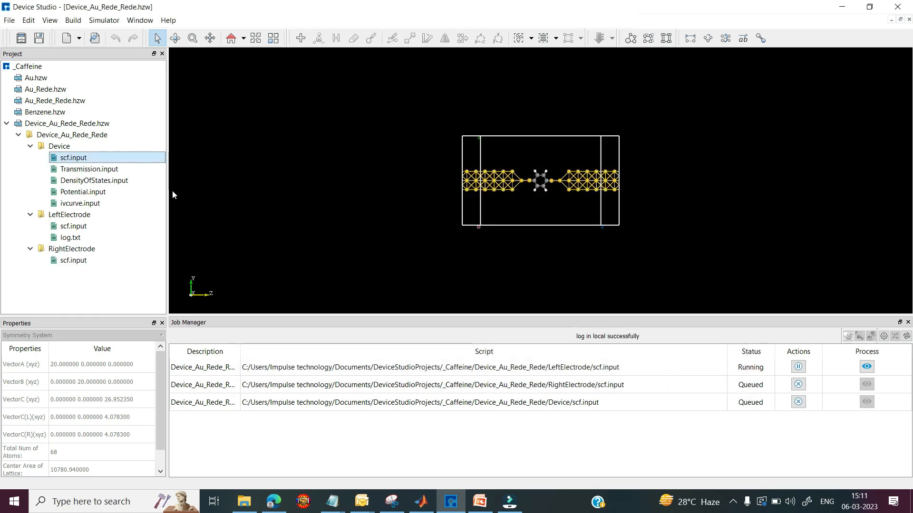
Submit the Device's Transmission, DensityOfStates, Potential and ivcurve input files to run on the local computer.
left_click(88, 169)
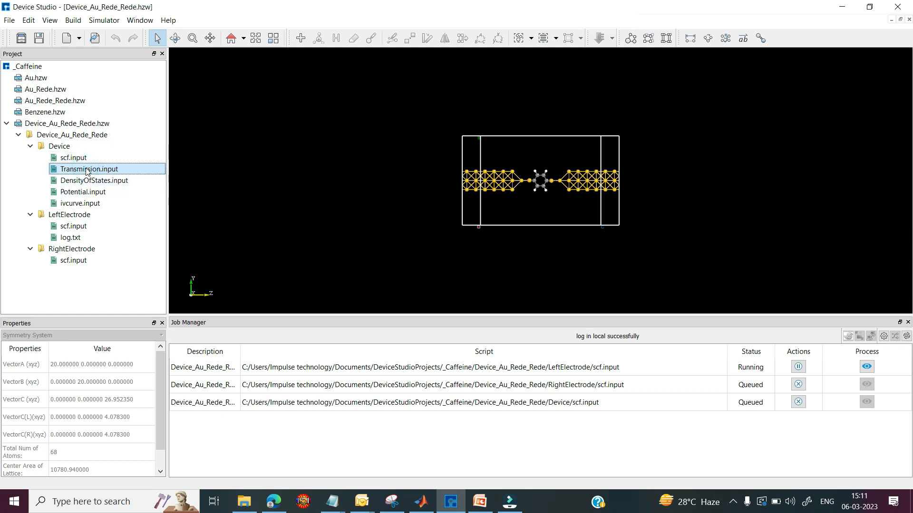
right_click(89, 170)
left_click(106, 177)
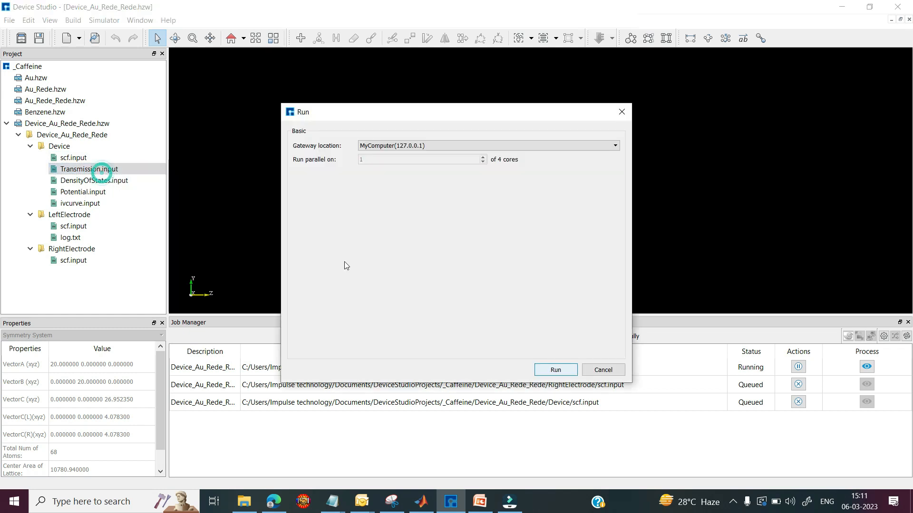
left_click(554, 369)
right_click(96, 181)
left_click(118, 190)
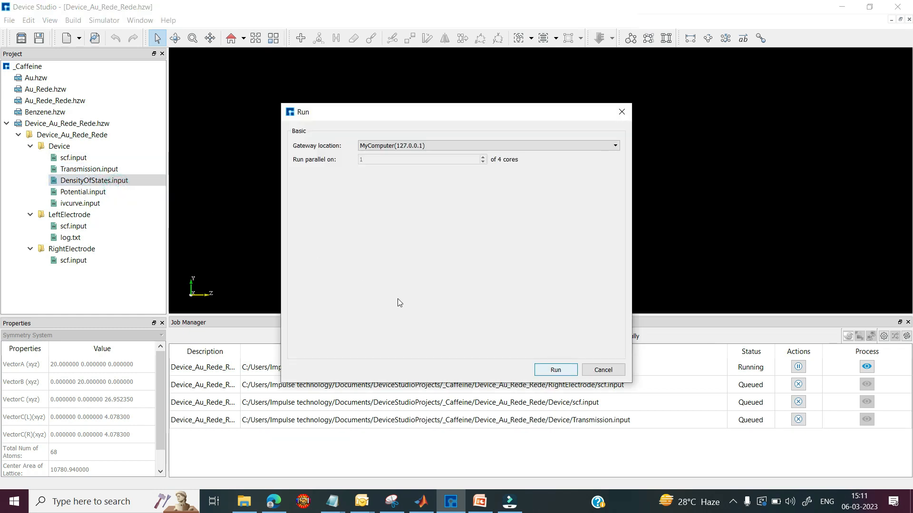
left_click(555, 370)
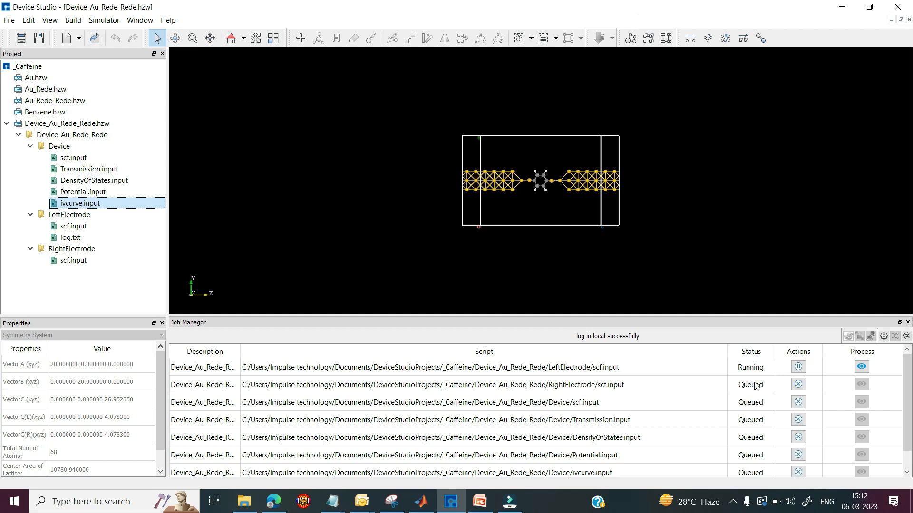
Collapse the Device_Au_Rede_Rede results folder and copy the device structure file as Device_Au_Rede_Rede_0.6Vb.
left_click(106, 125)
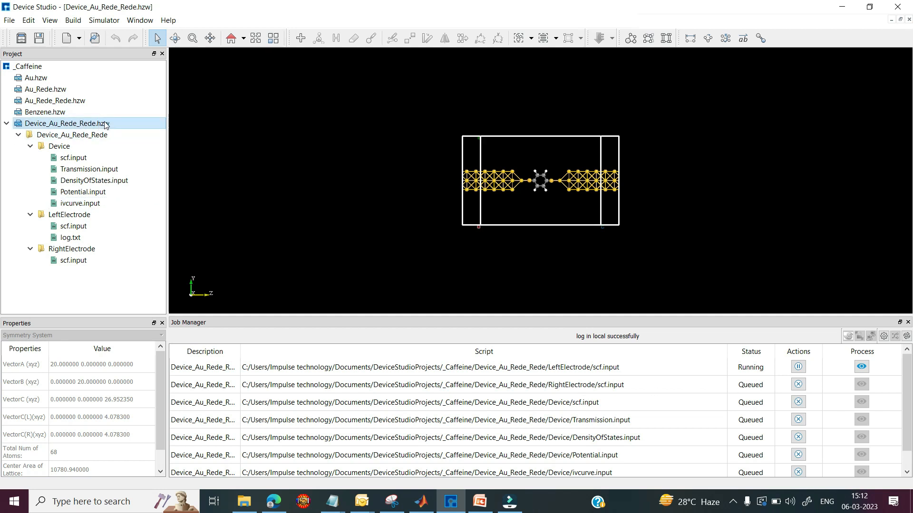
left_click(18, 135)
left_click(47, 197)
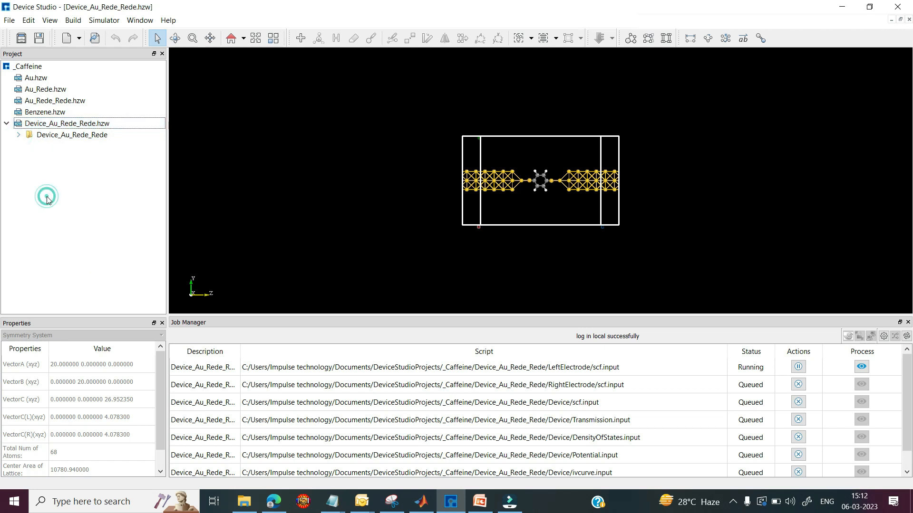
left_click(116, 125)
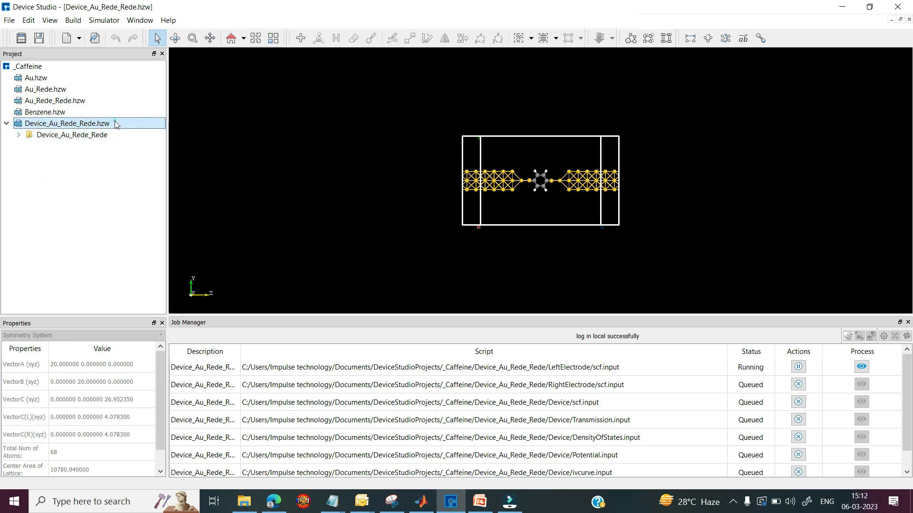
right_click(115, 121)
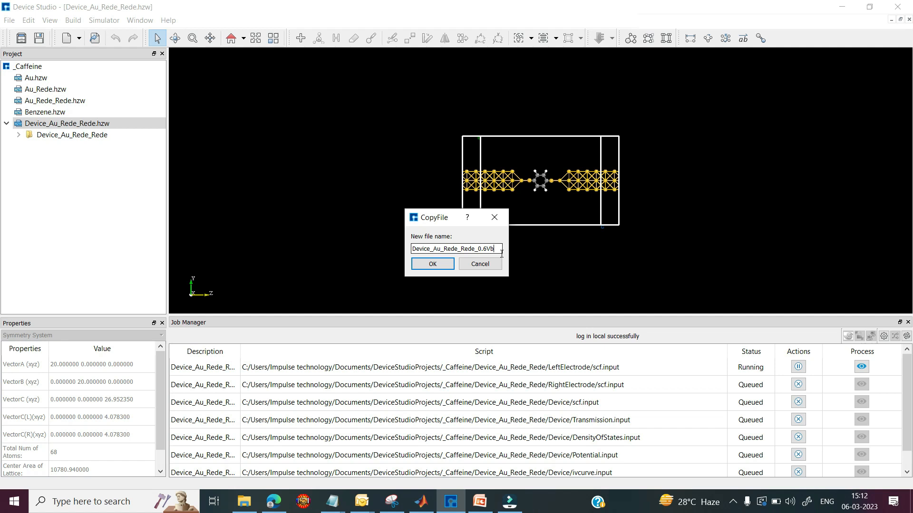
left_click(430, 265)
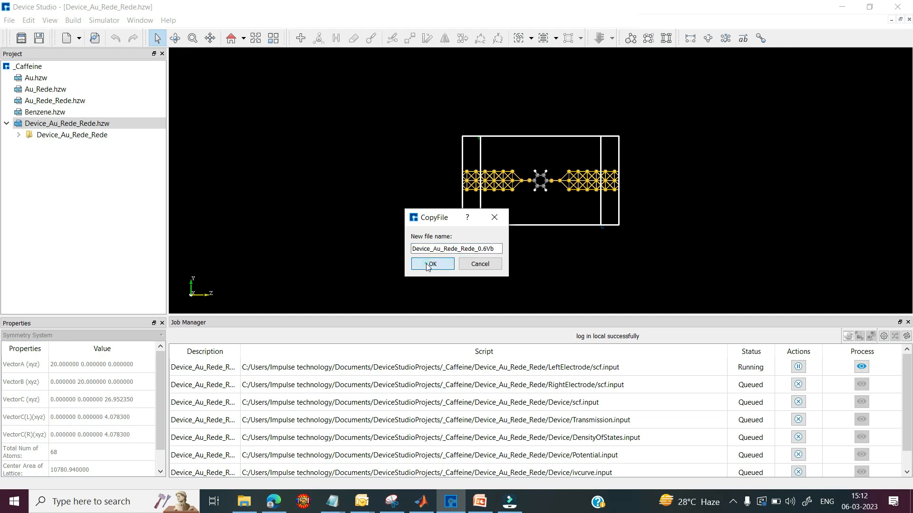
Generate Nanodcal SCF input files for Device_Au_Rede_Rede_0.6Vb with electrode voltages of 0.8 V left and -0.8 V right.
left_click(53, 147)
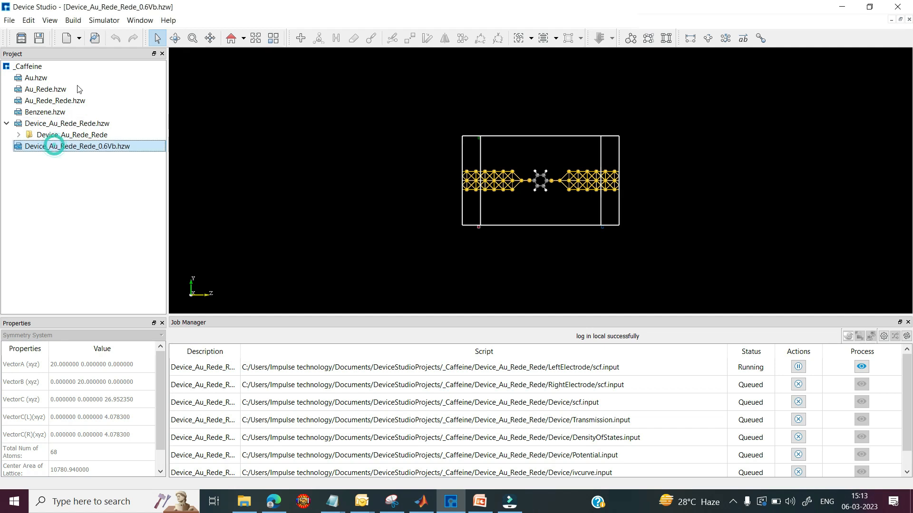
left_click(105, 21)
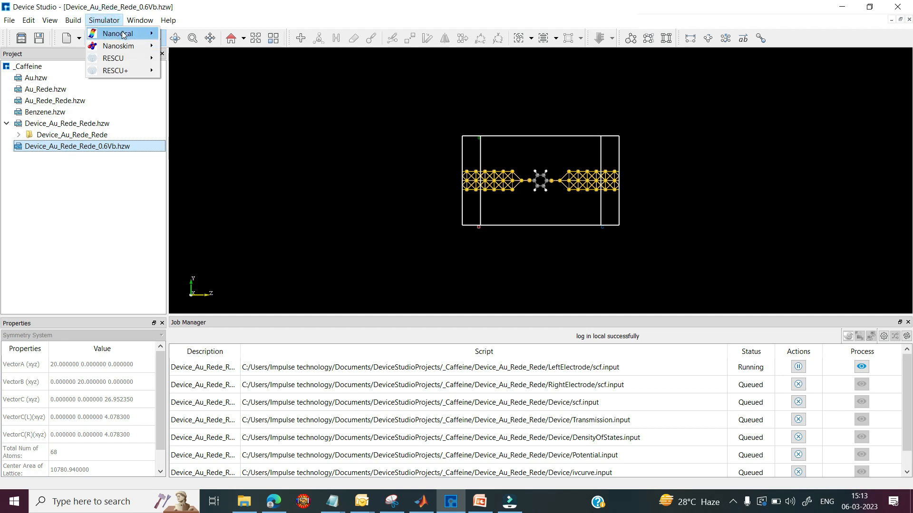
mouse_move(121, 33)
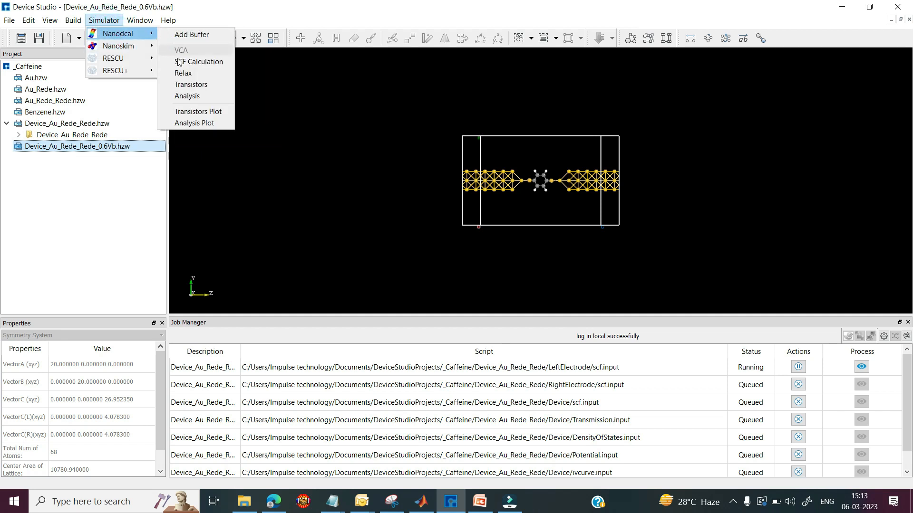
left_click(198, 61)
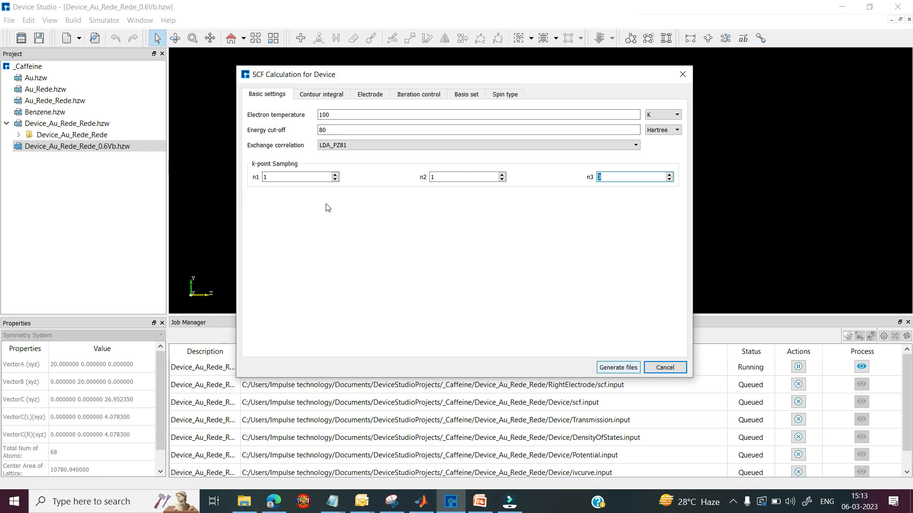
left_click(369, 95)
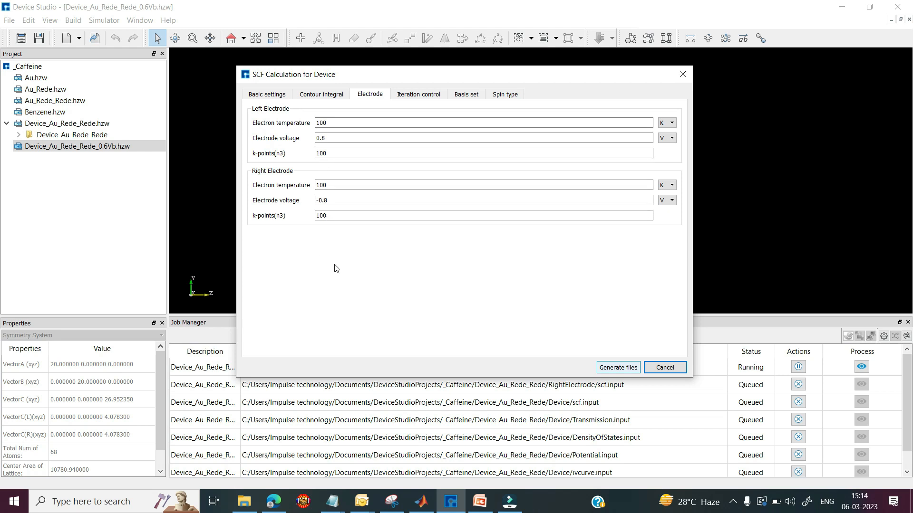
left_click(608, 368)
Submit the scf.input calculations of the 0.6Vb copy's LeftElectrode, RightElectrode and Device folders.
left_click(71, 203)
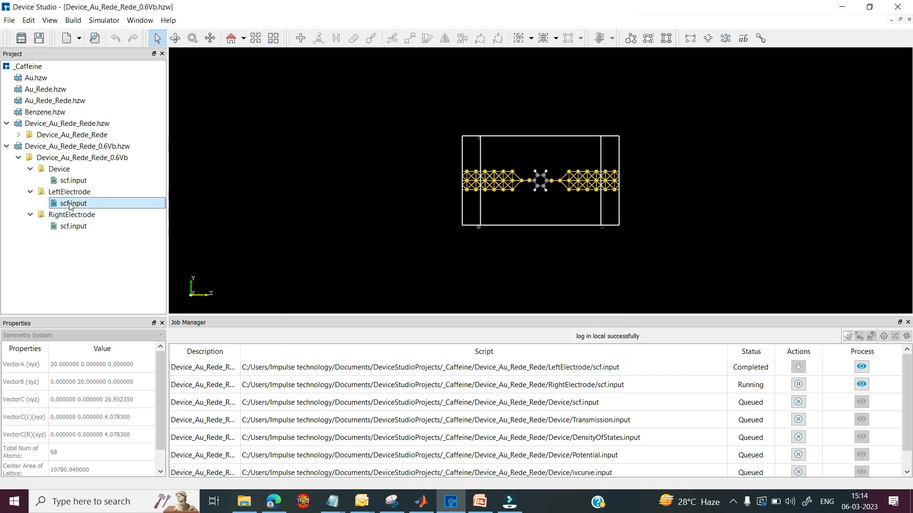
right_click(76, 205)
left_click(99, 225)
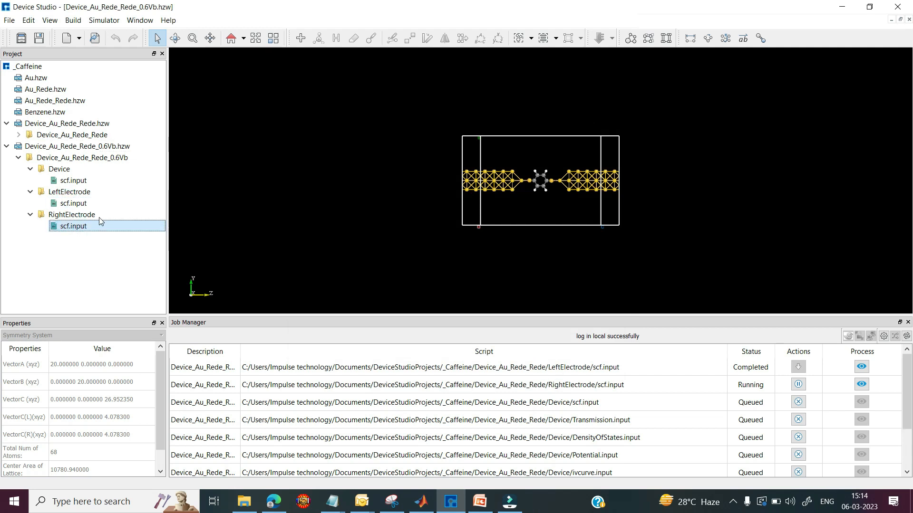
left_click(72, 180)
right_click(73, 181)
left_click(92, 184)
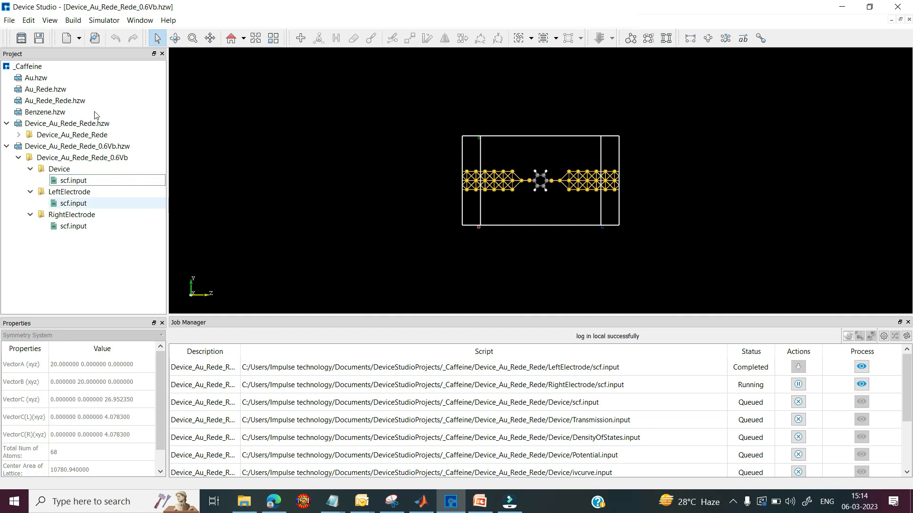
Generate Nanodcal analysis files for the 0.6Vb Device covering Transmission, DensityOfStates, Potential and IVcurve.
left_click(99, 20)
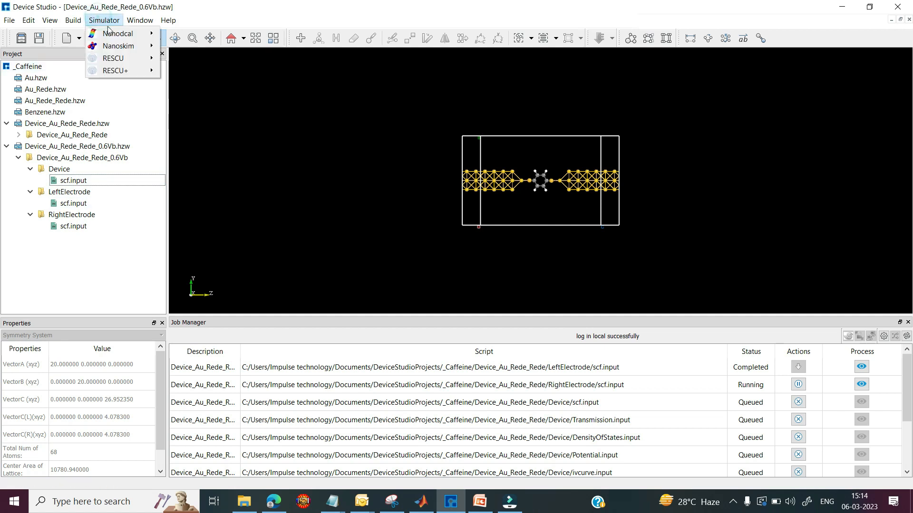
left_click(114, 34)
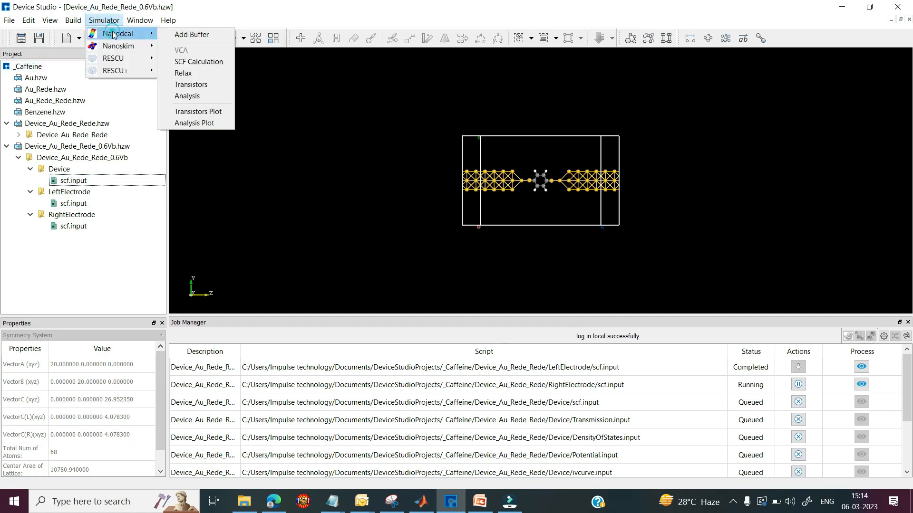
left_click(200, 96)
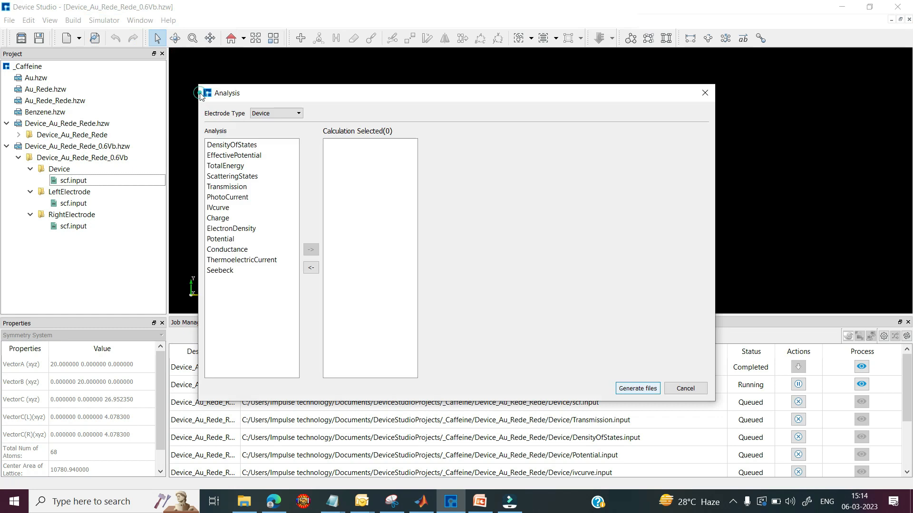
double_click(226, 187)
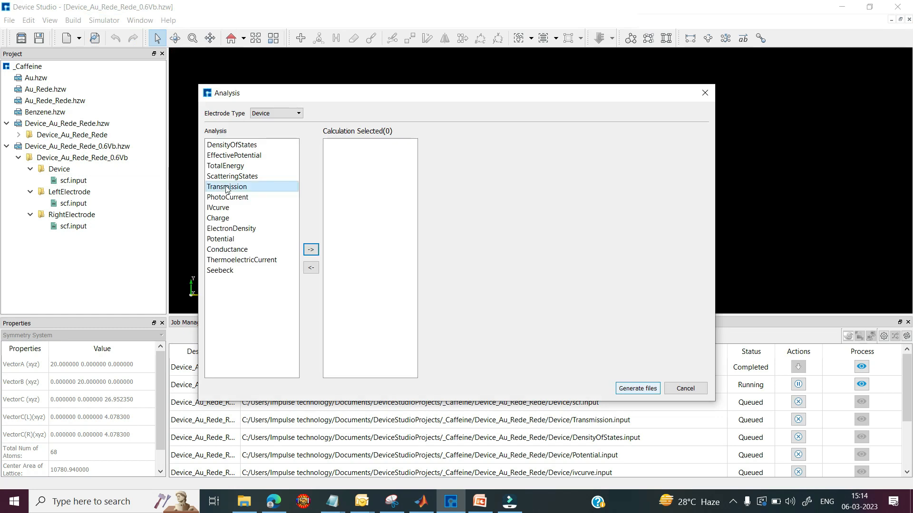
double_click(232, 145)
double_click(226, 240)
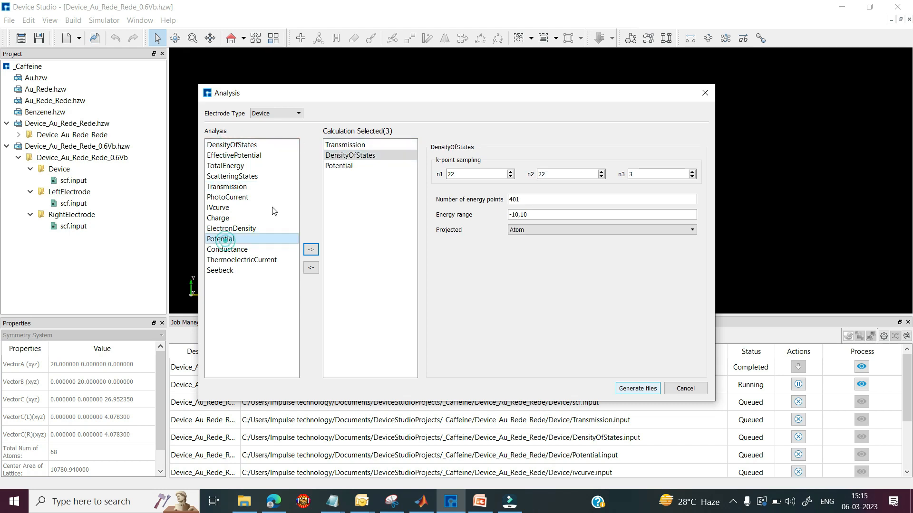
double_click(235, 207)
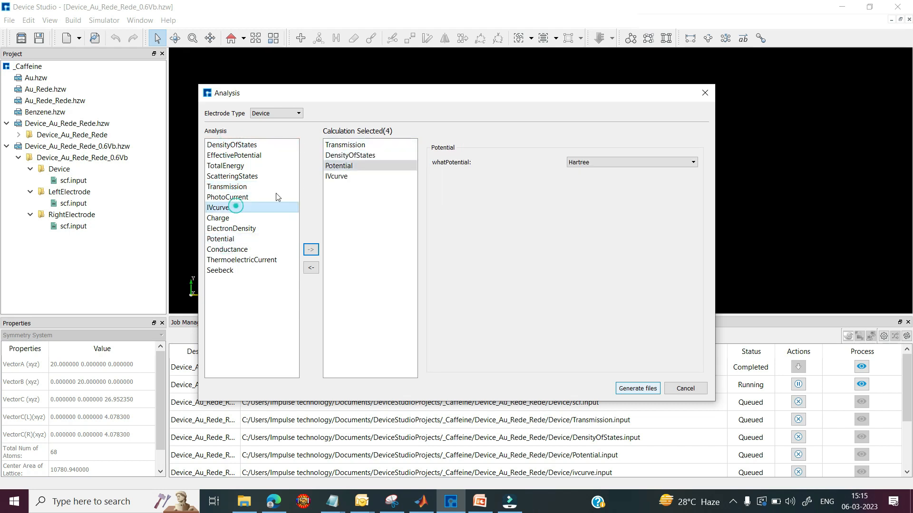
left_click(339, 176)
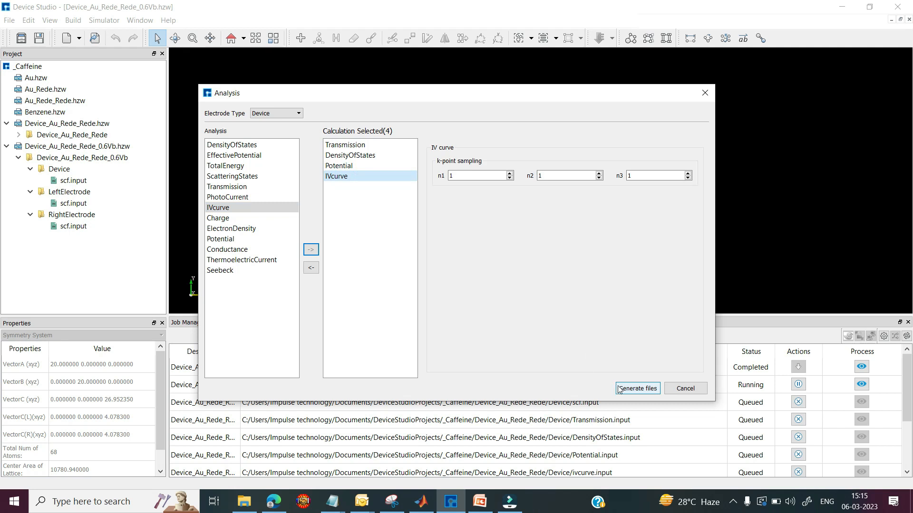
left_click(637, 389)
Submit the 0.6Vb Device's Transmission.input calculation to run on the local computer.
right_click(76, 192)
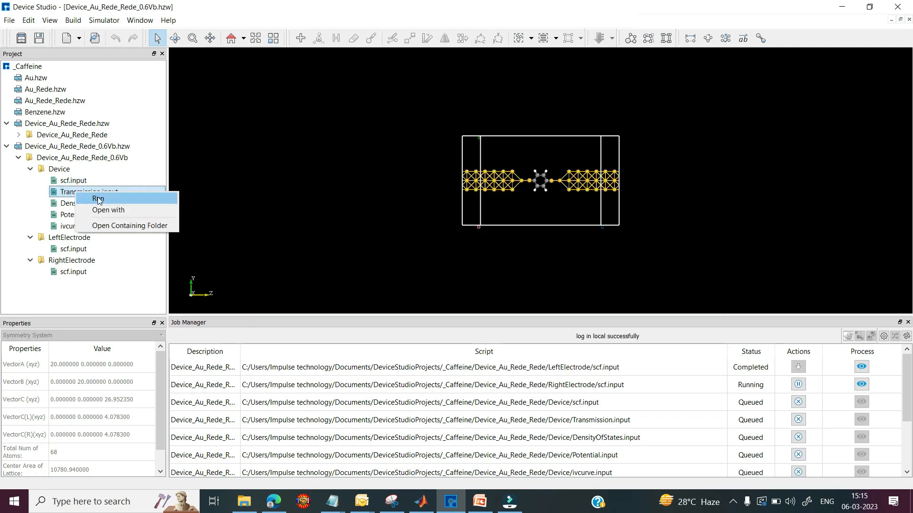
left_click(99, 201)
key("Return")
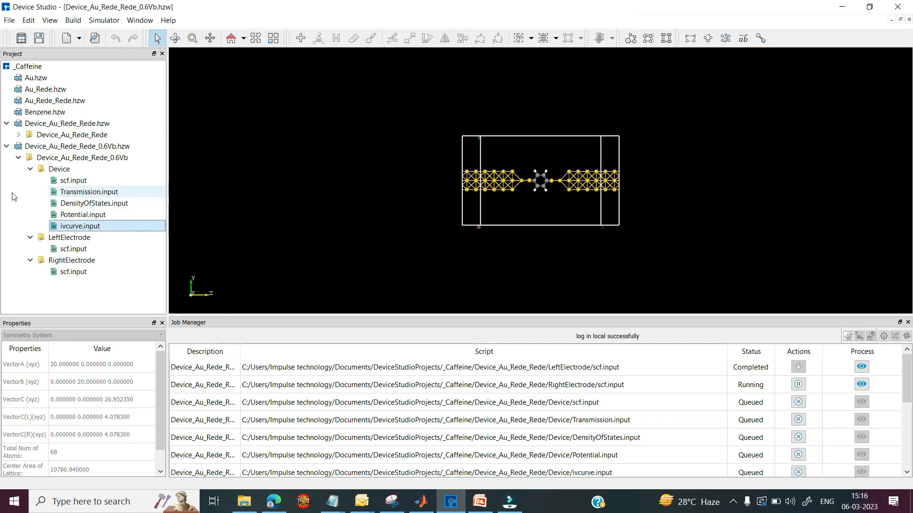
Generate Nanodcal SCF input files for the Device_Au_Rede_Rede_0.8Vb structure.
left_click(18, 157)
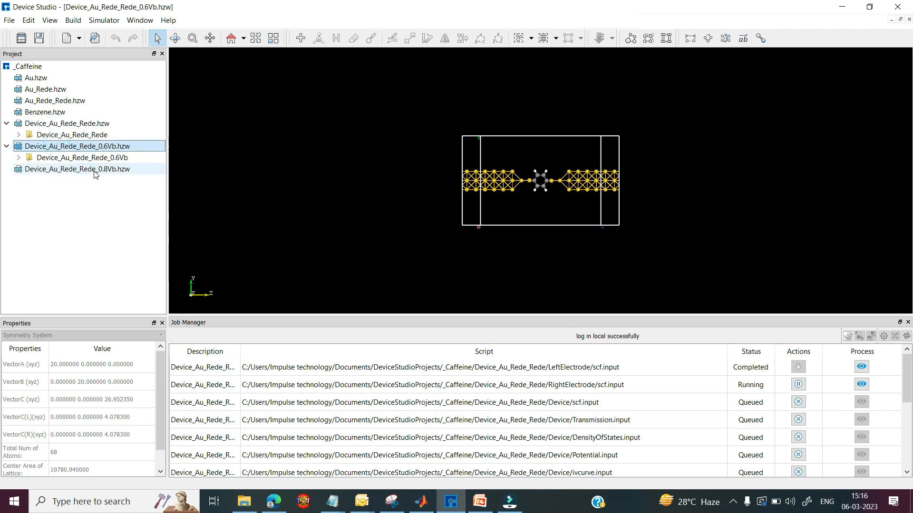
left_click(93, 169)
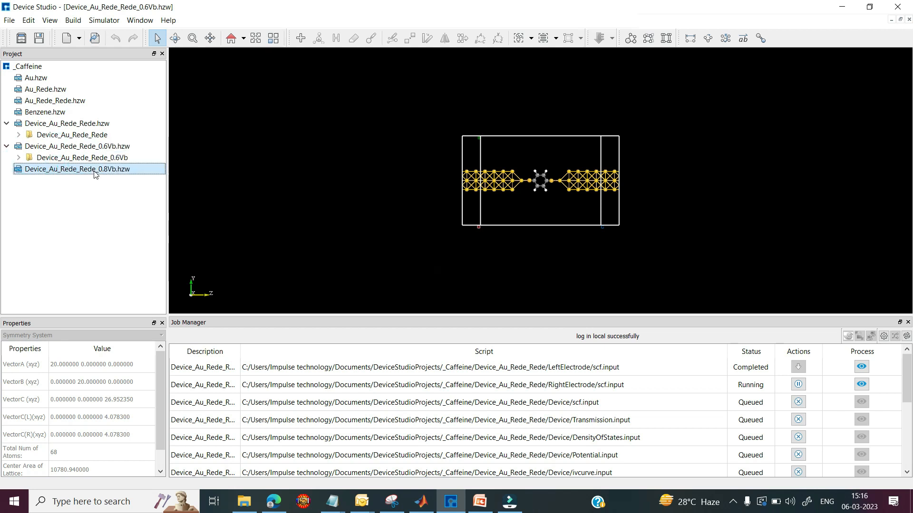
left_click(103, 20)
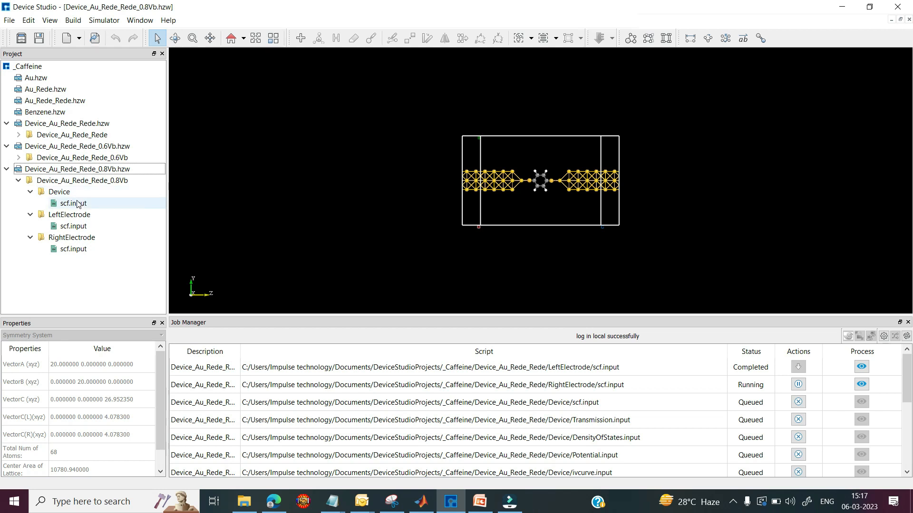
Generate Nanodcal analysis files for the 0.8Vb Device covering DensityOfStates, Transmission and IVcurve.
left_click(103, 20)
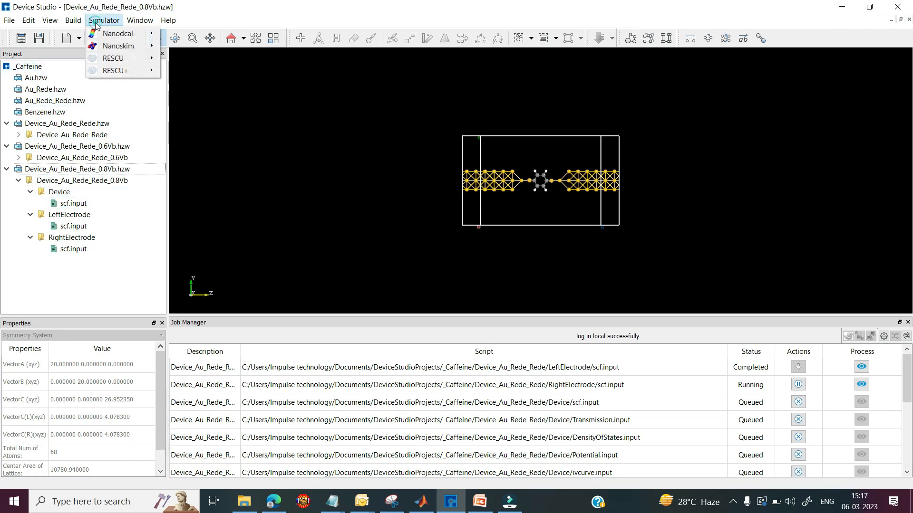
mouse_move(120, 35)
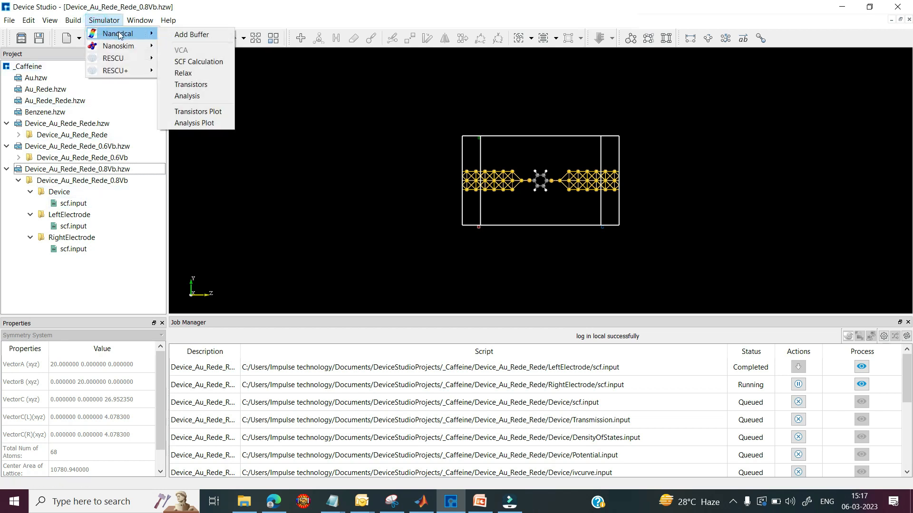
left_click(185, 96)
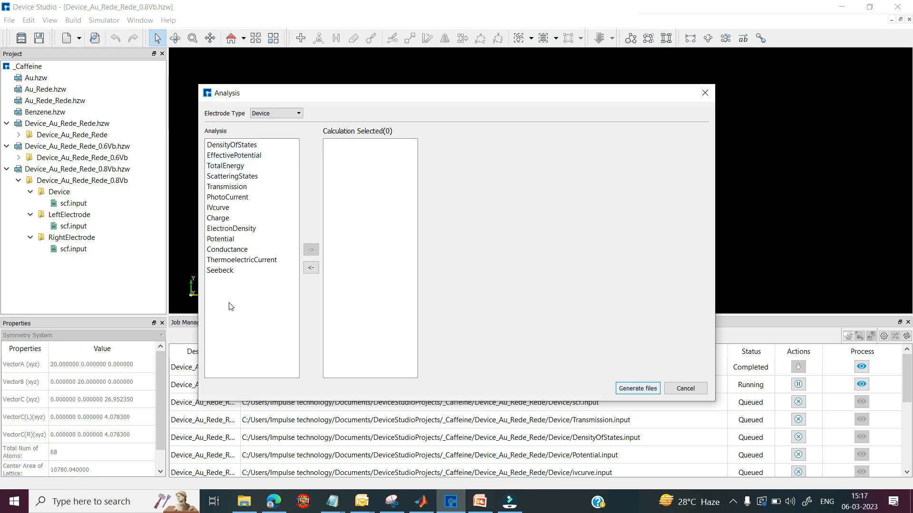
left_click(233, 147)
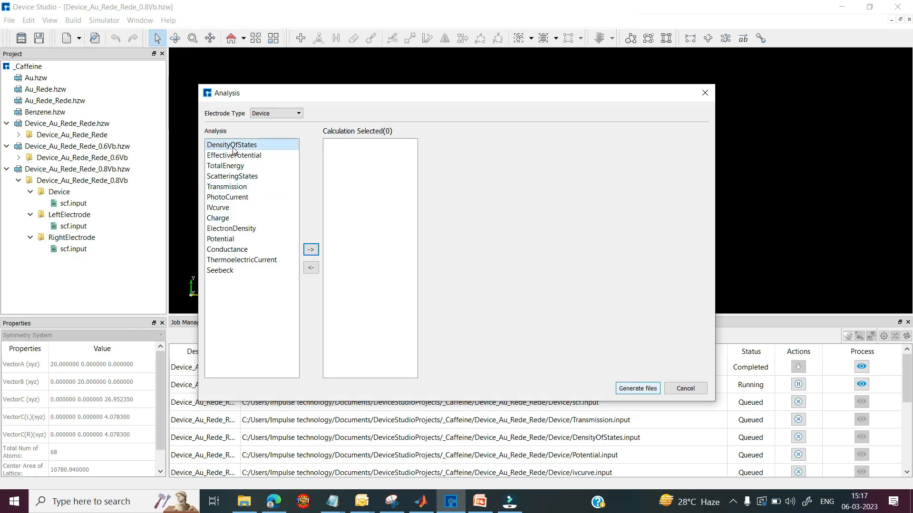
double_click(233, 147)
double_click(230, 187)
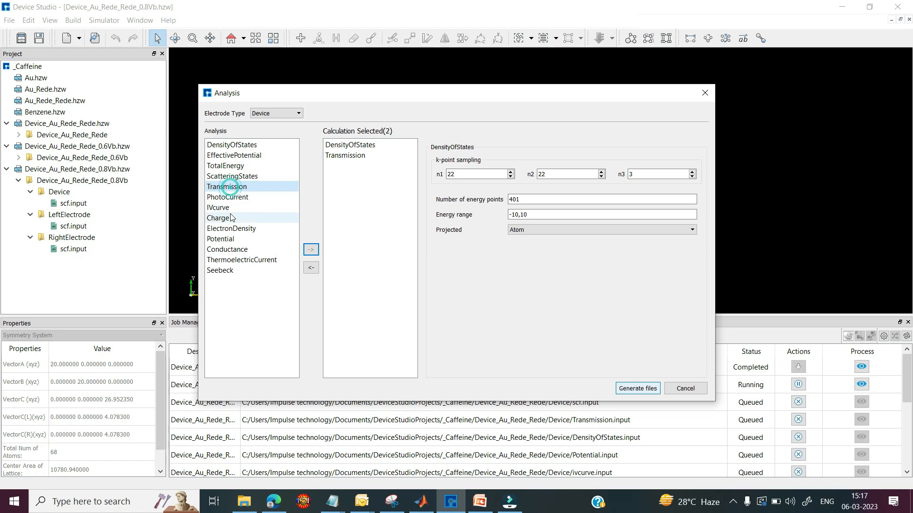
double_click(222, 208)
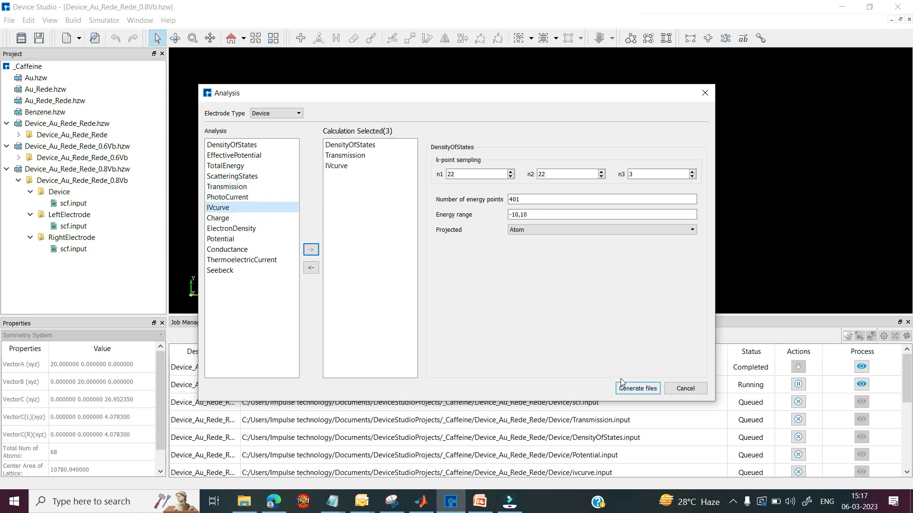
left_click(626, 389)
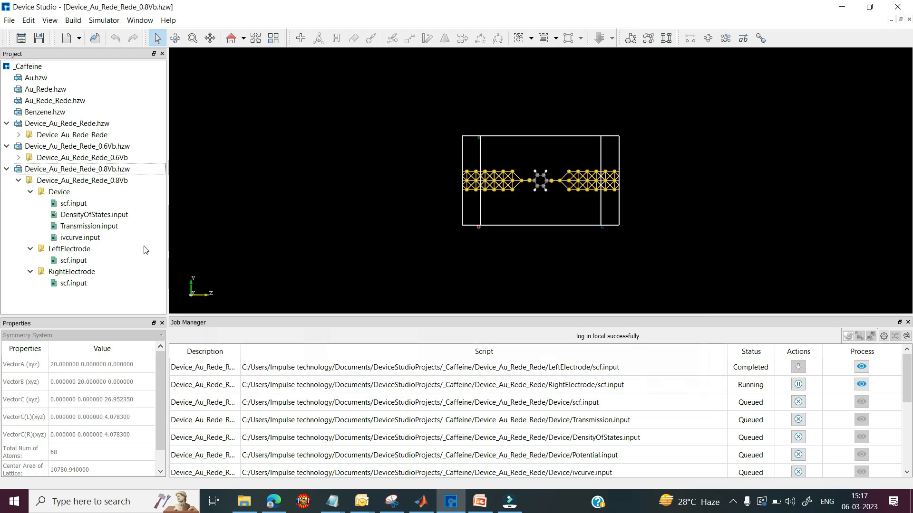
left_click(88, 216)
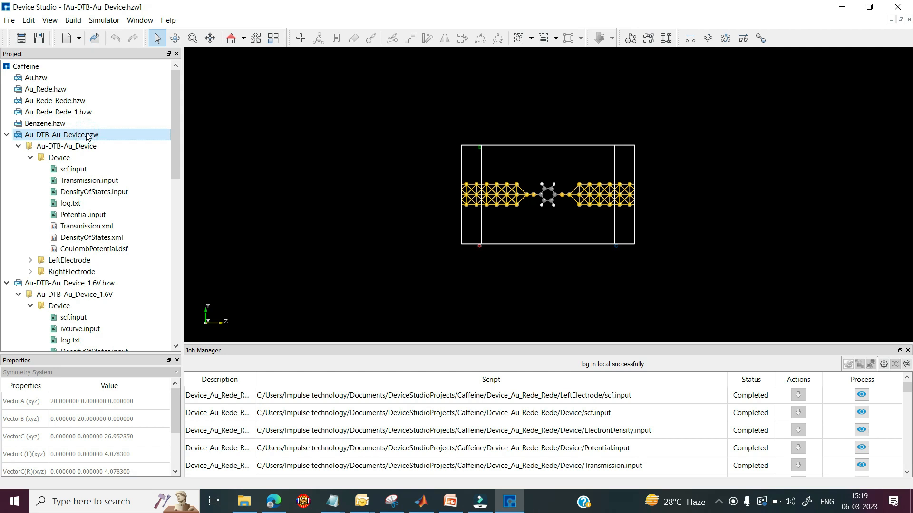
Show the density of states plot from the unbiased Au-DTB-Au_Device results and enlarge it to full screen.
scroll(46, 209, "down", 2)
left_click(46, 204)
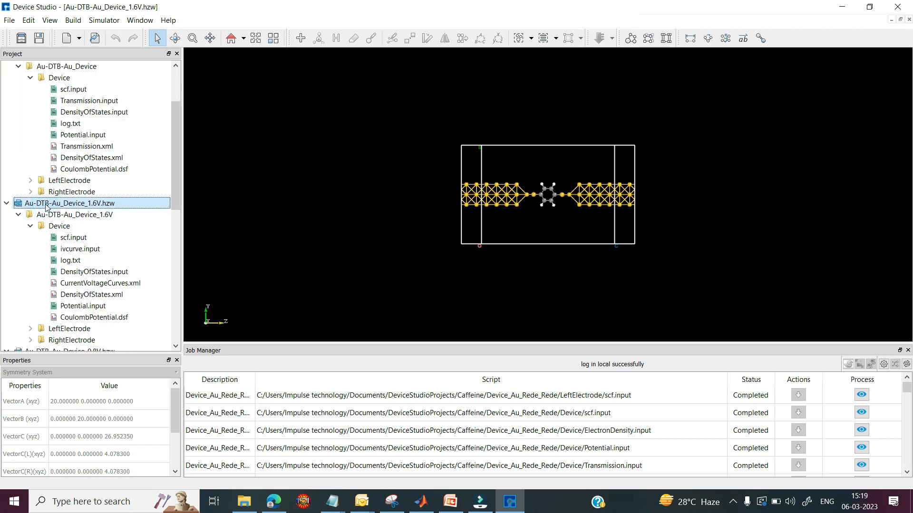
scroll(57, 205, "up", 2)
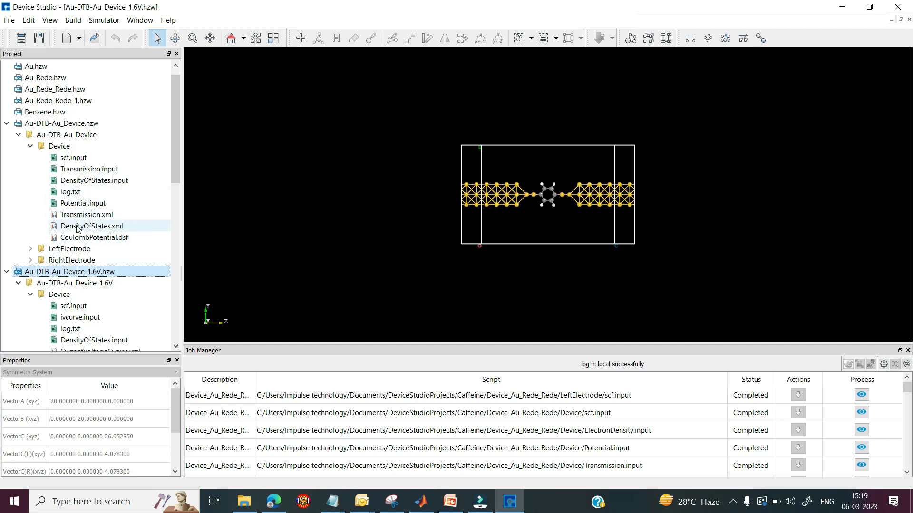
left_click(79, 228)
right_click(77, 227)
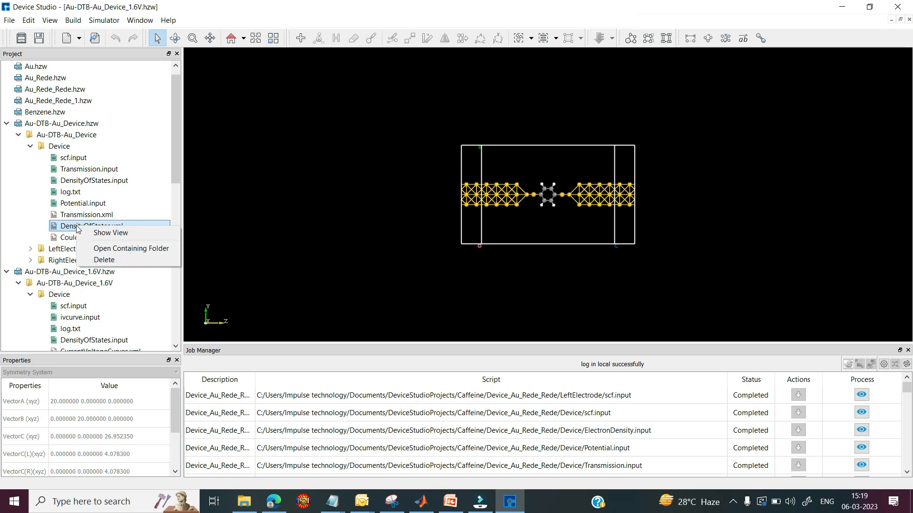
left_click(100, 234)
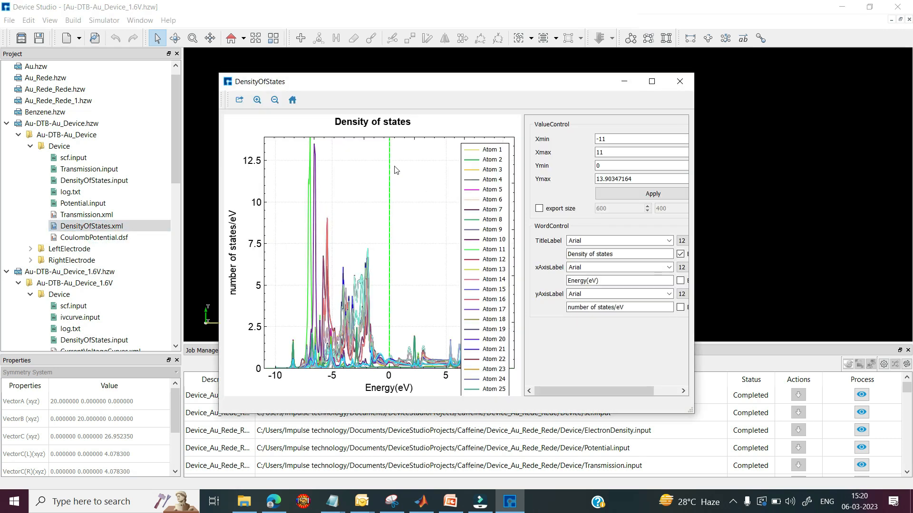
left_click(652, 81)
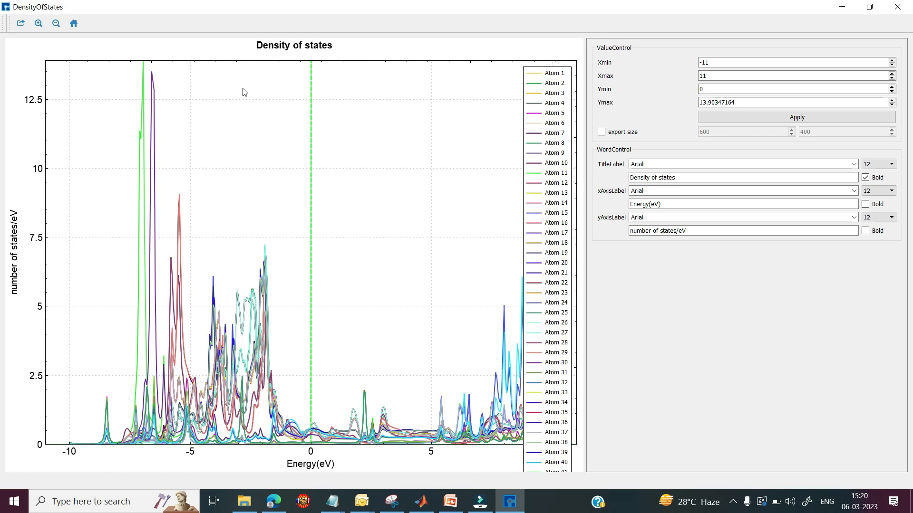
Export the density of states plot as a PNG image named DensityOfStates.
left_click(20, 25)
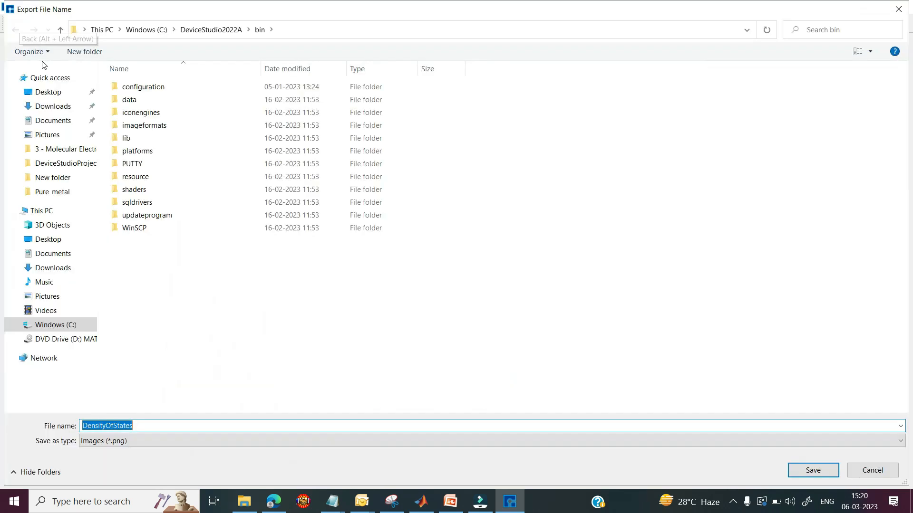
left_click(125, 441)
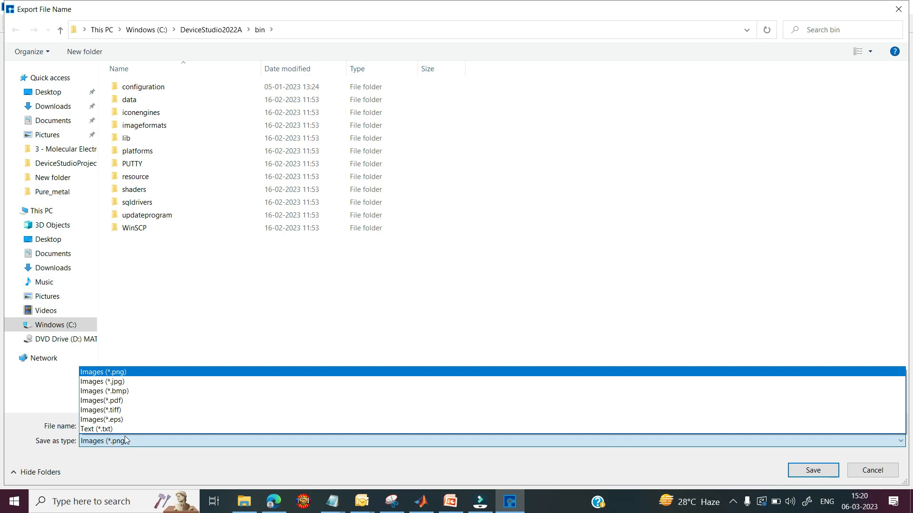
left_click(125, 441)
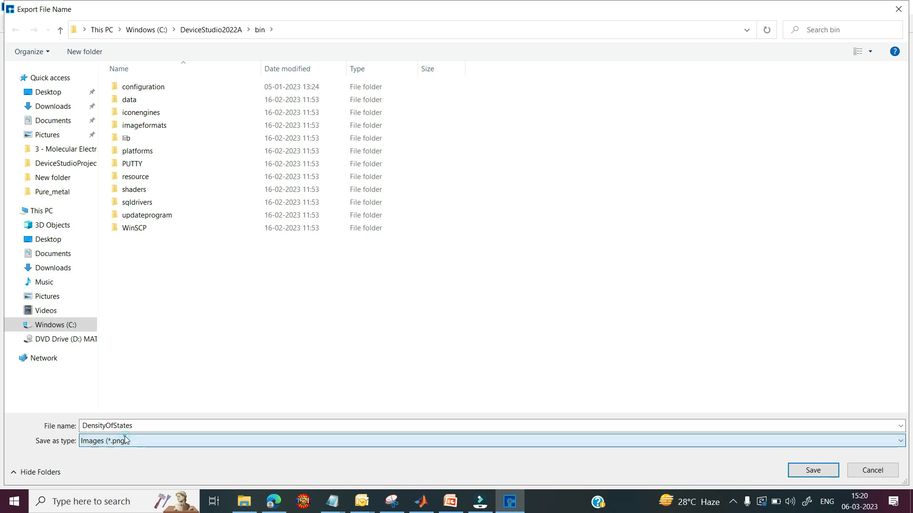
left_click(813, 471)
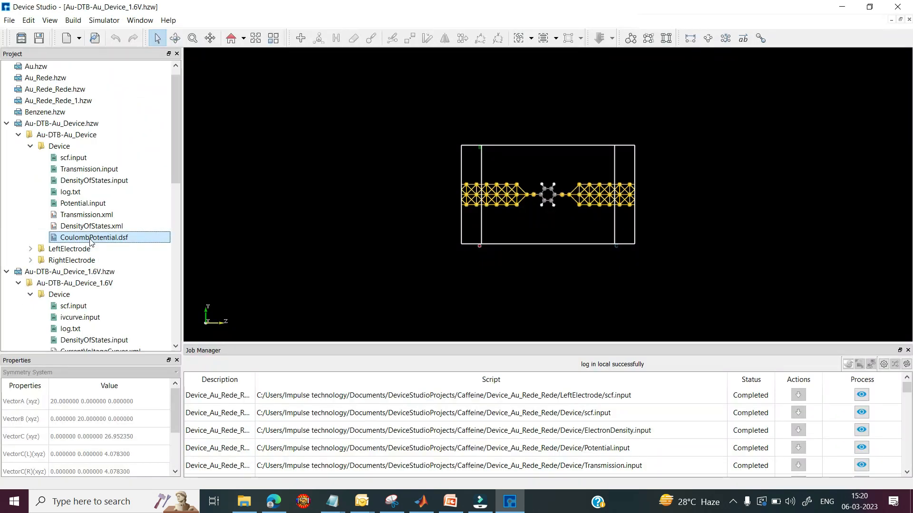
Show the unbiased Au-DTB-Au_Device's CoulombPotential.dsf in 3D and inspect the isosurface along the junction.
right_click(91, 242)
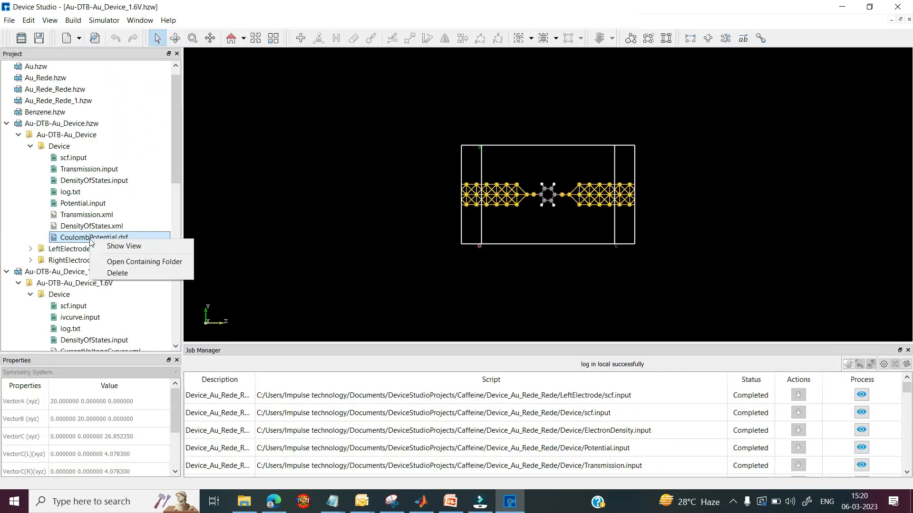
left_click(123, 246)
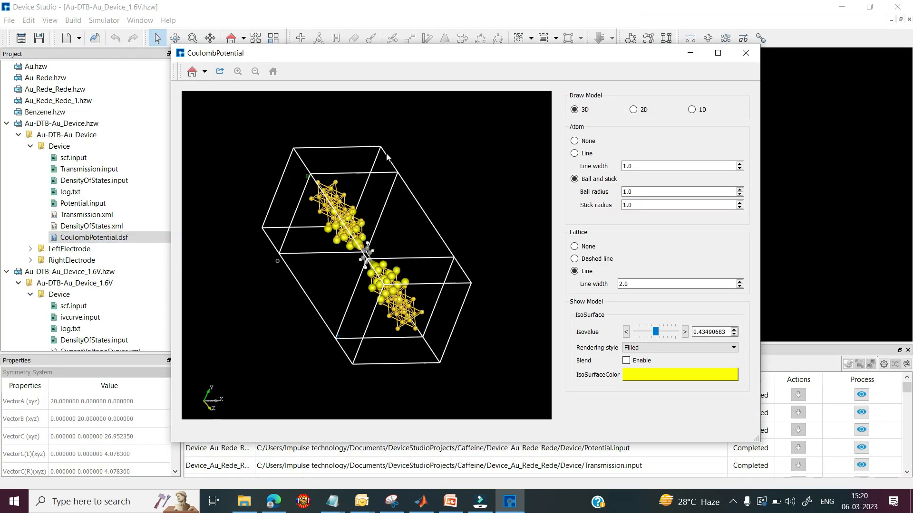
left_click_drag(364, 225, 514, 131)
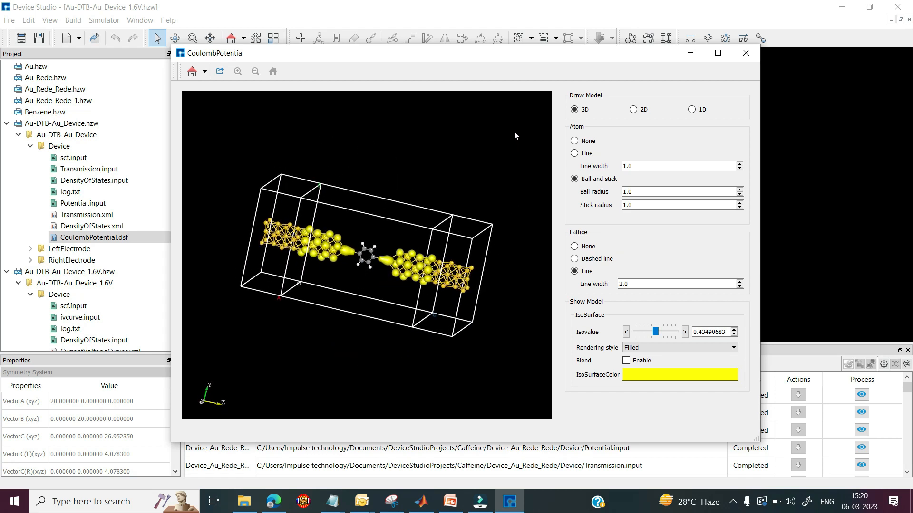
View the Coulomb potential in 2D averaged along y and z, and as a stereoscopic display averaged along x.
left_click(633, 110)
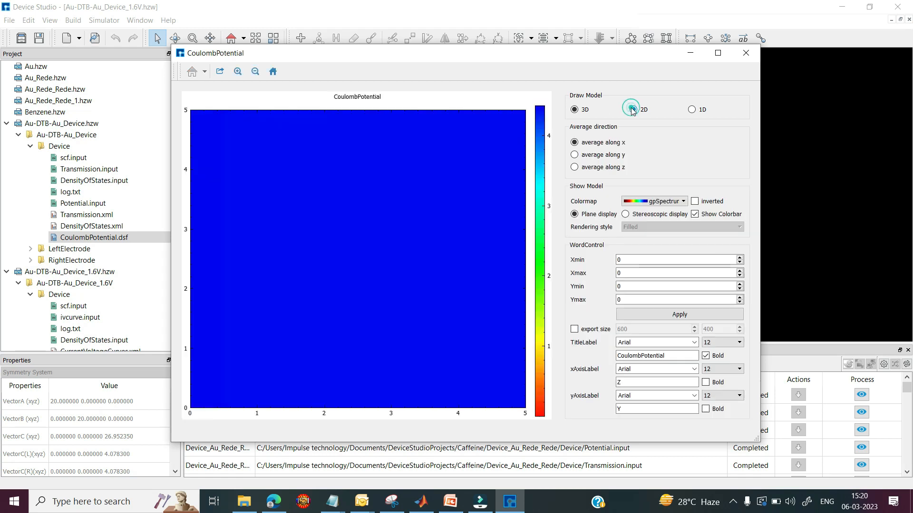
left_click(597, 154)
left_click(598, 168)
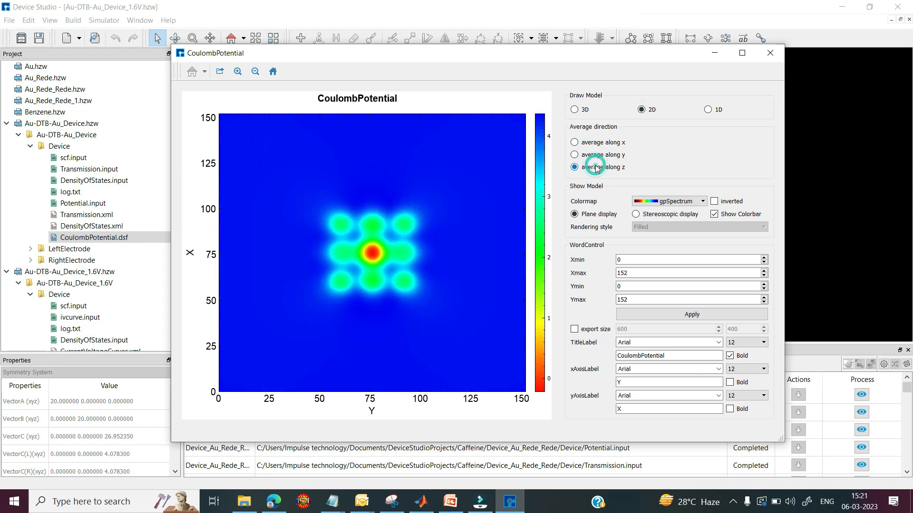
left_click(636, 214)
left_click_drag(371, 213, 397, 194)
left_click(574, 142)
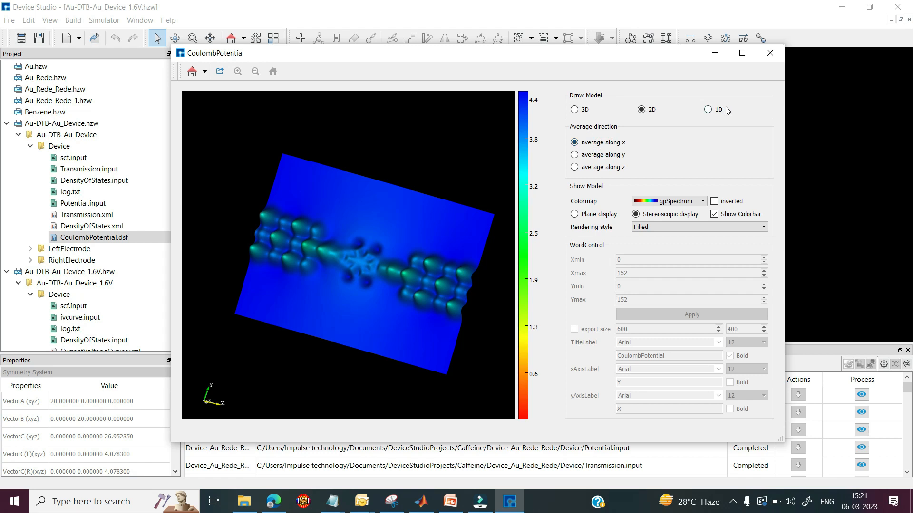
View the Coulomb potential as 1D curves averaged in the xy, yz and xz planes.
left_click(708, 109)
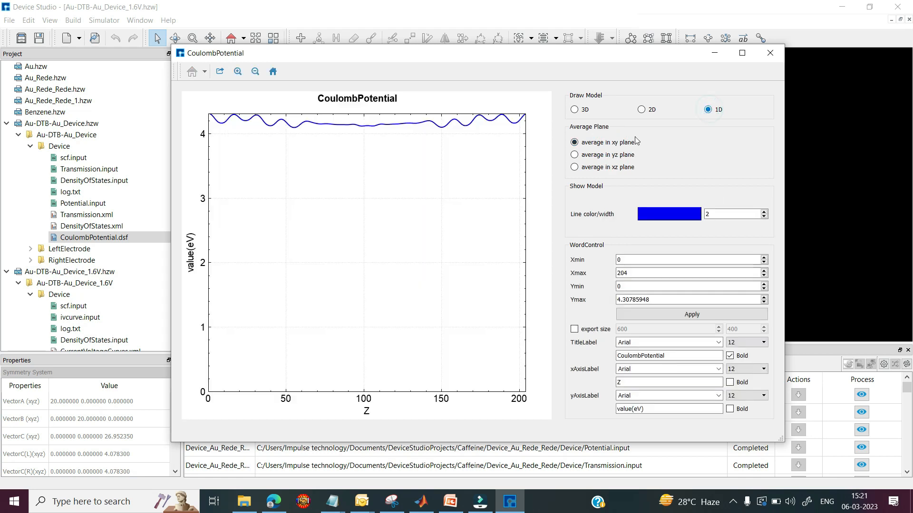
left_click(617, 155)
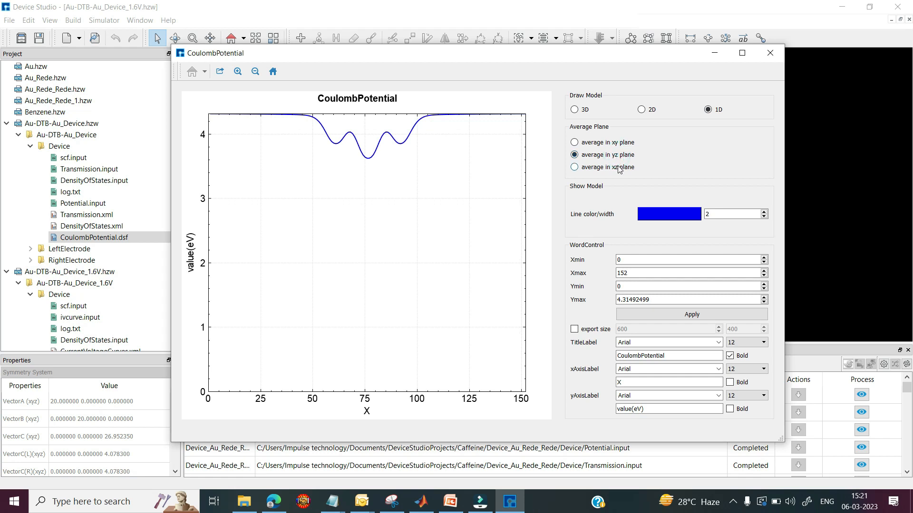
left_click(618, 167)
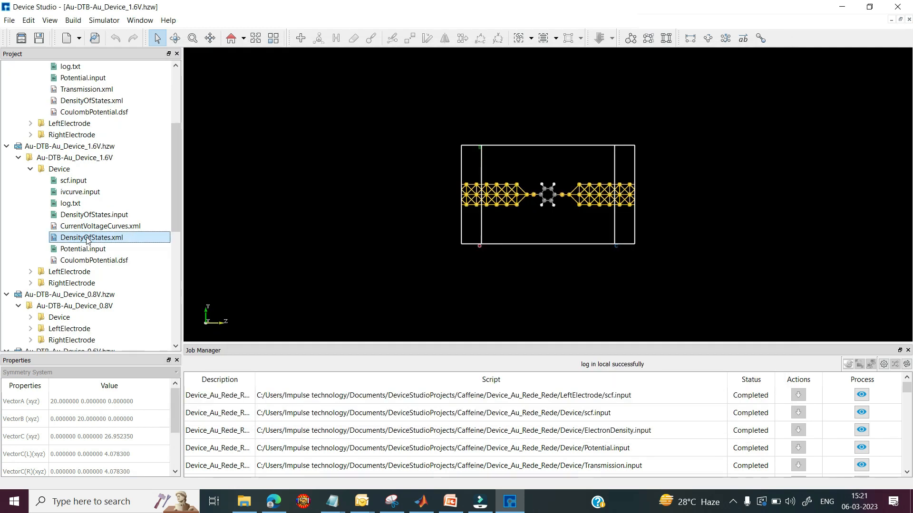
Examine the density of states plot of Au-DTB-Au_Device_1.6V and close it.
right_click(87, 240)
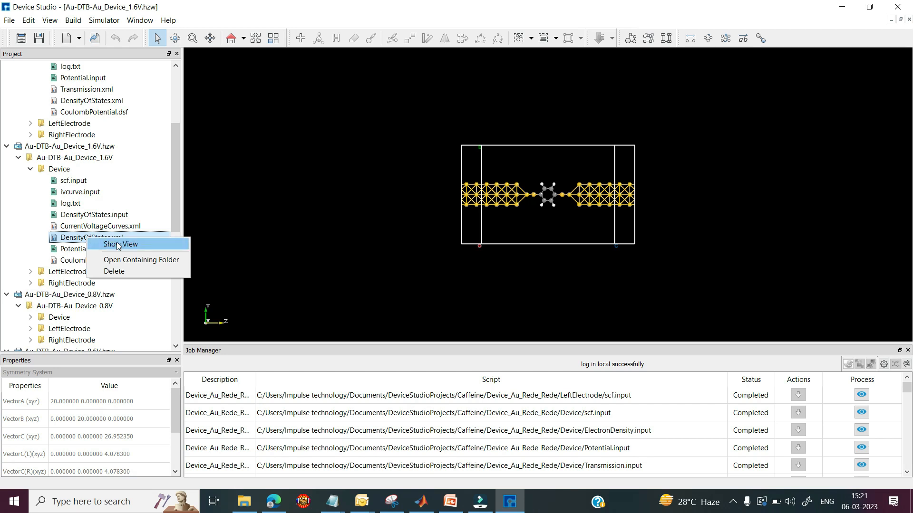
left_click(118, 245)
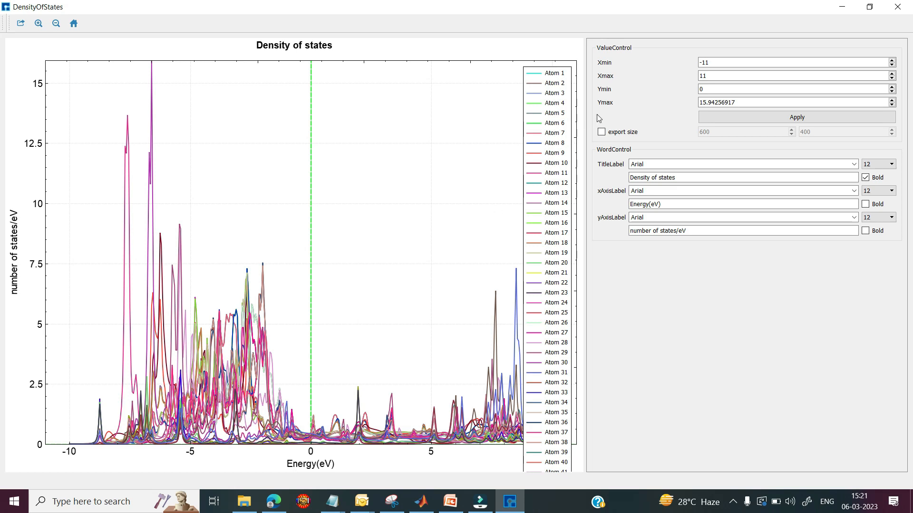
key("alt+F4")
Show the Au-DTB-Au_Device_1.6V Coulomb potential and view it in 2D averaged along x and y.
left_click(80, 260)
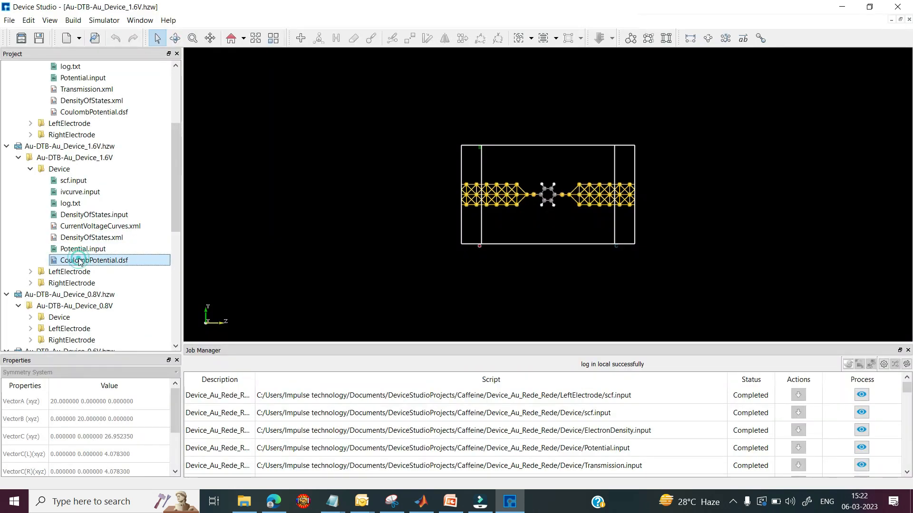
double_click(80, 261)
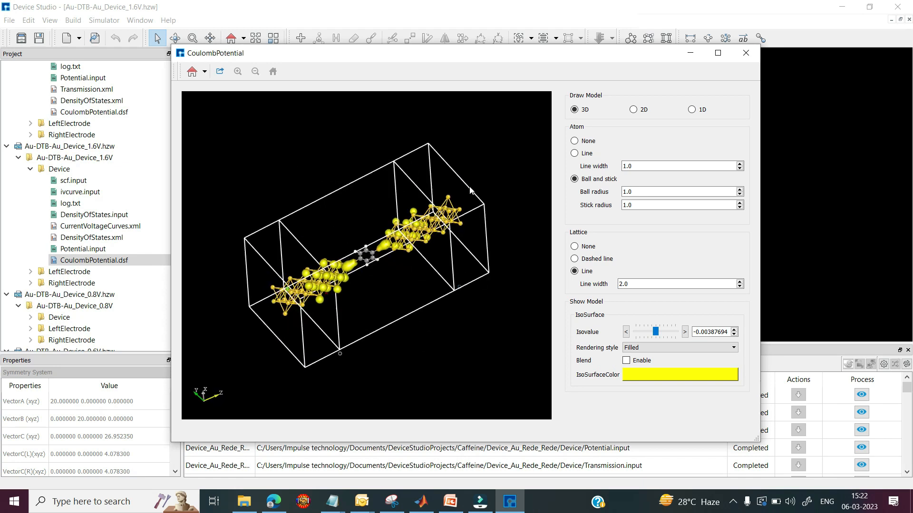
left_click(633, 110)
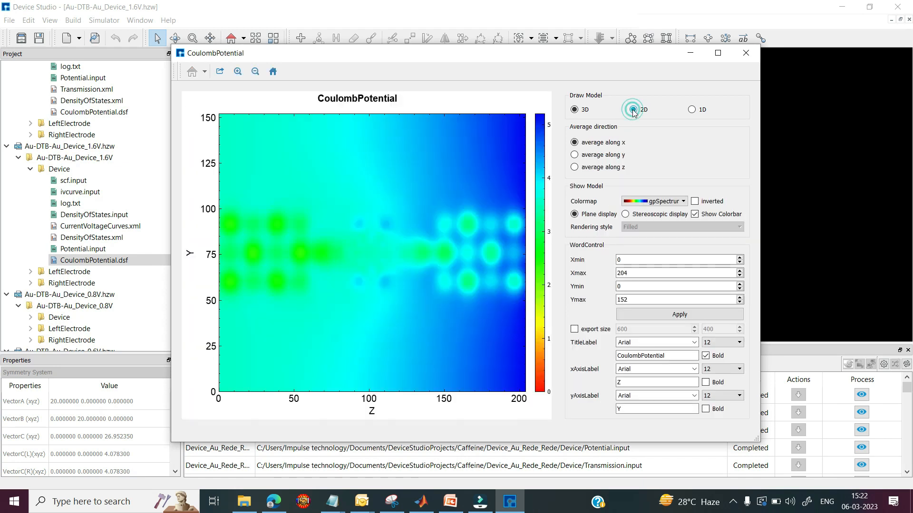
left_click(611, 156)
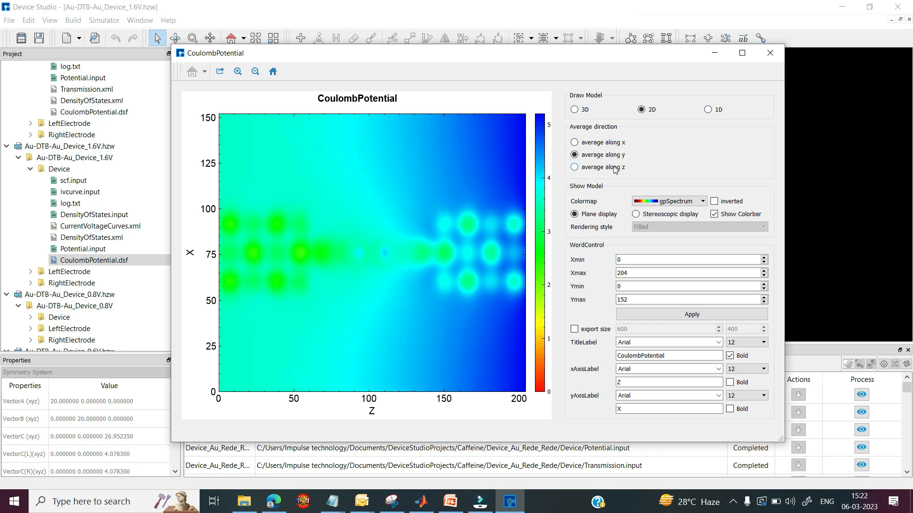
View the Coulomb potential in 2D averaged along z, and switch the plot to the 1D draw model.
left_click(615, 168)
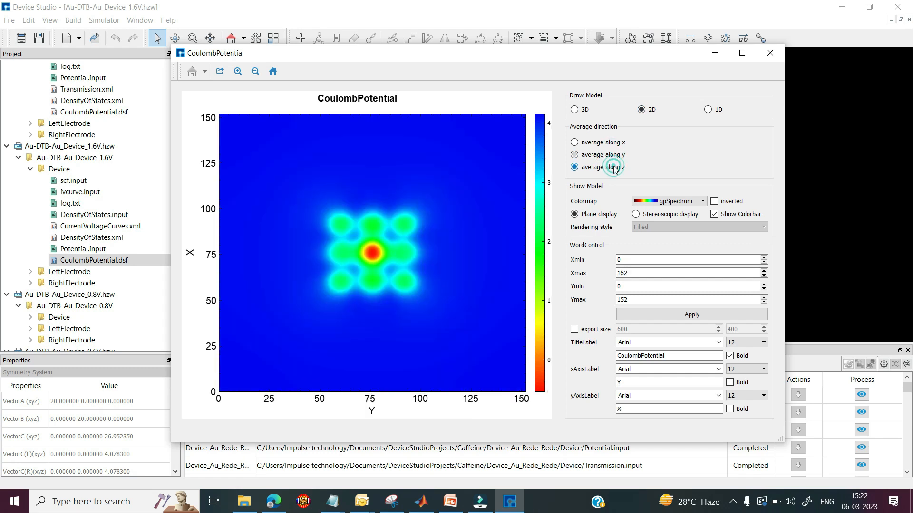
left_click(709, 109)
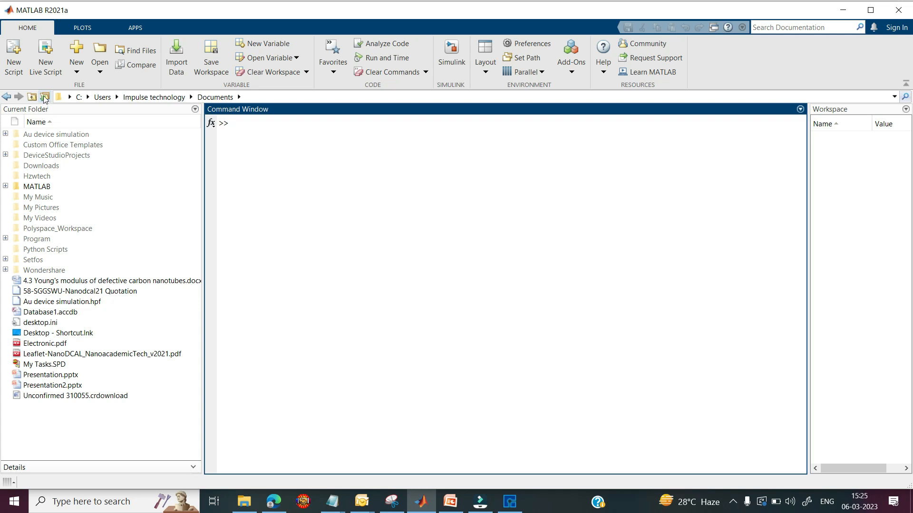
In MATLAB, set the current folder to Caffeine inside DeviceStudioProjects.
left_click(44, 98)
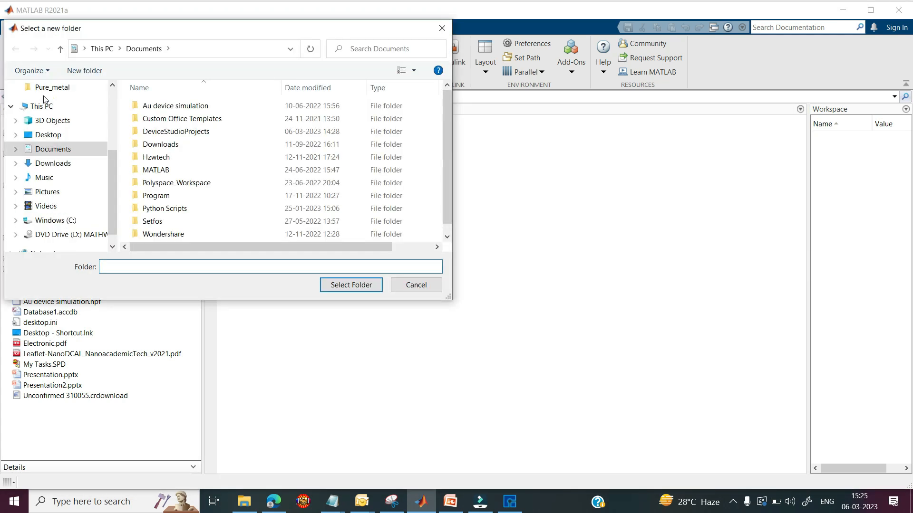
double_click(176, 131)
left_click(171, 132)
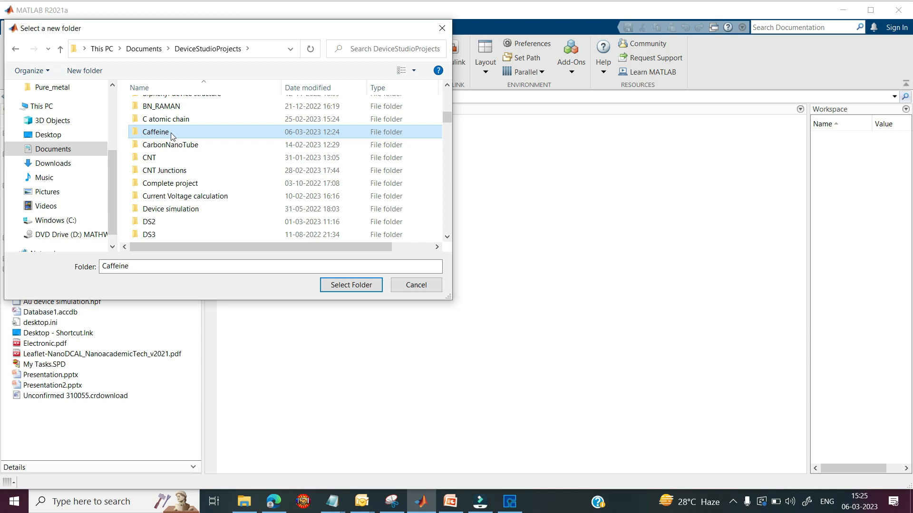
left_click(342, 285)
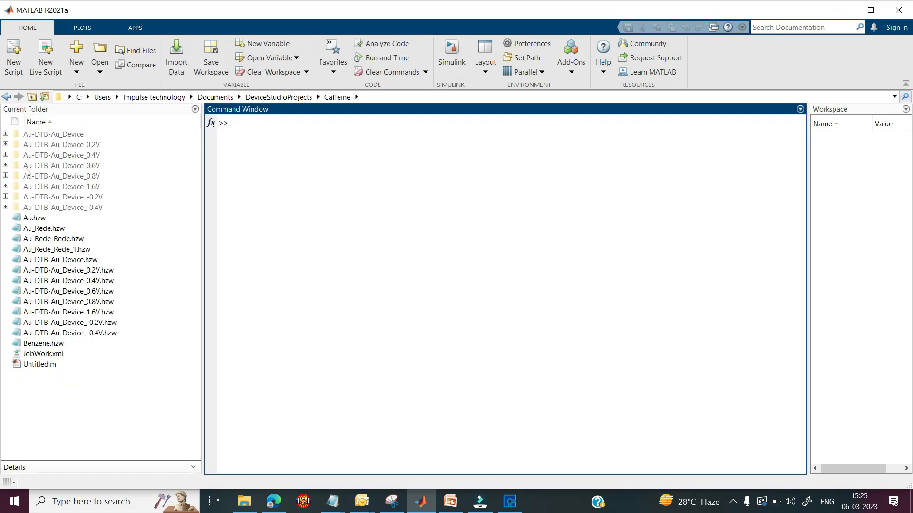
Look through the result files in the Device folder of Au-DTB-Au_Device, and collapse that folder.
left_click(6, 134)
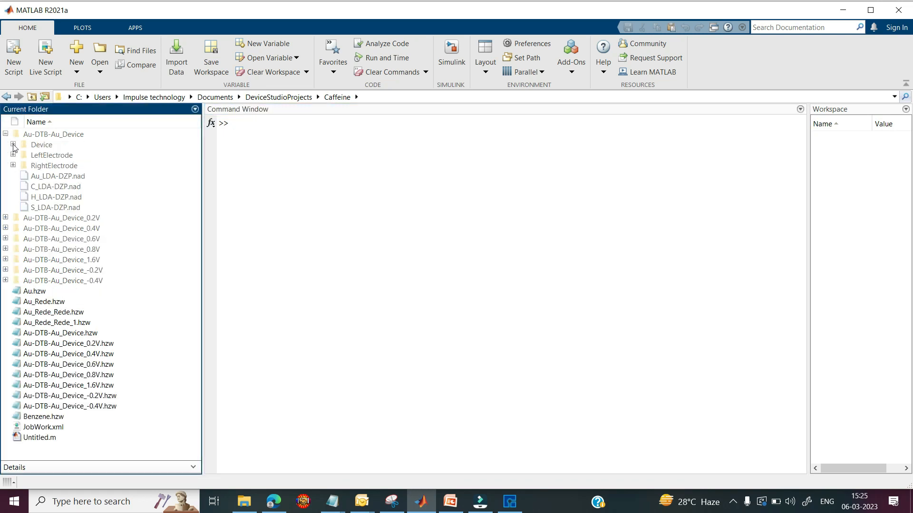
left_click(13, 145)
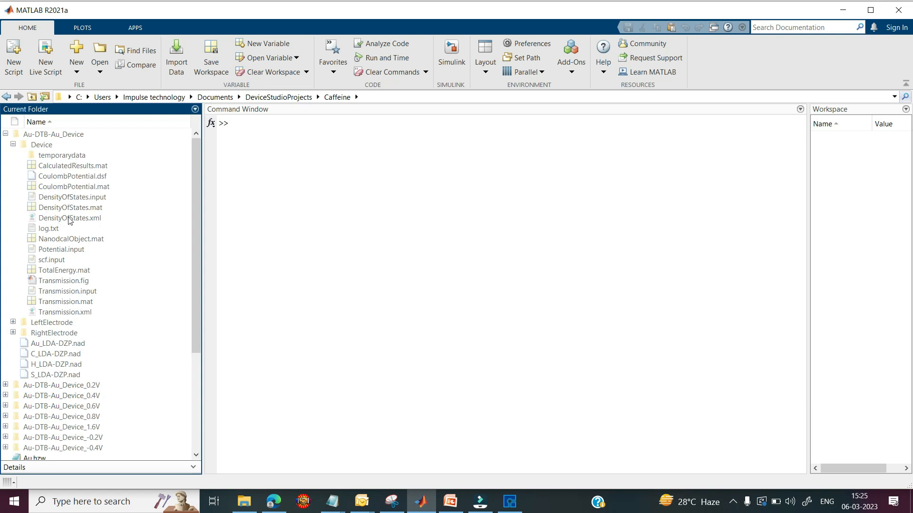
mouse_move(69, 246)
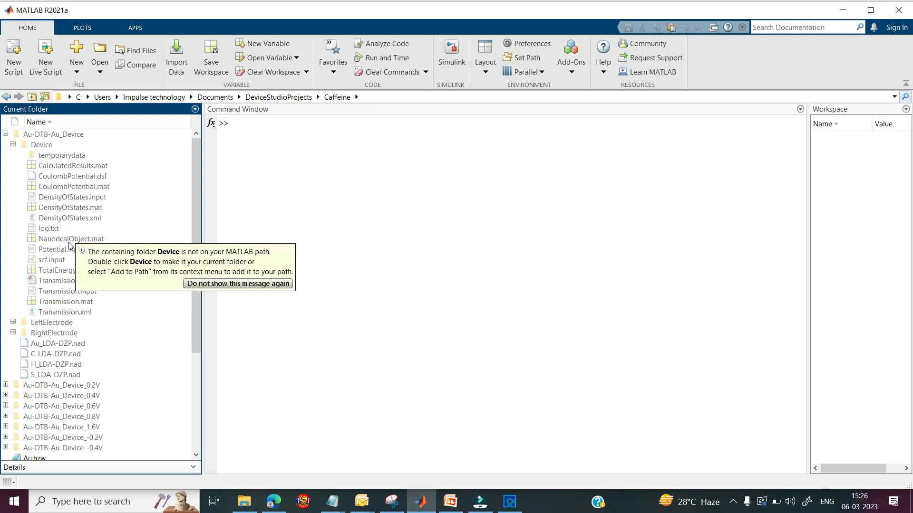
left_click(13, 145)
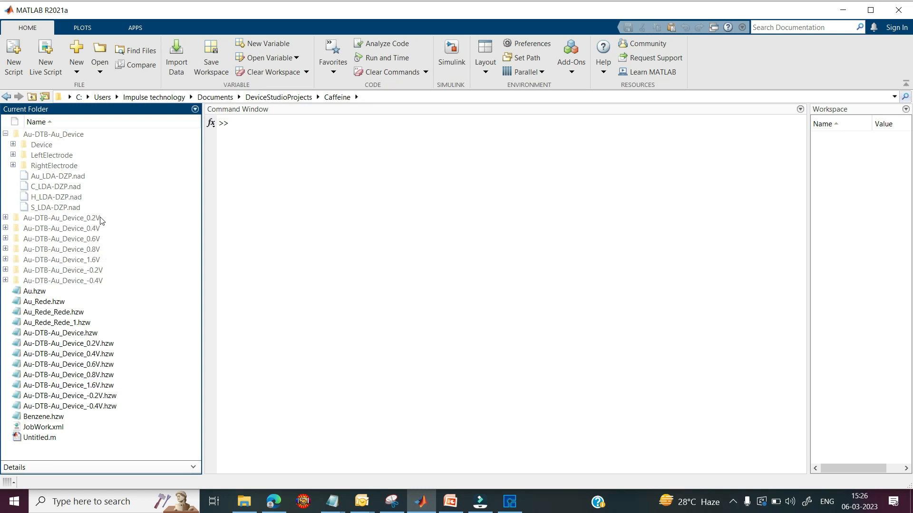
Load CurrentVoltageCurves.mat from the Device folder of Au-DTB-Au_Device_0.2V and display the data structure in the command window.
left_click(5, 218)
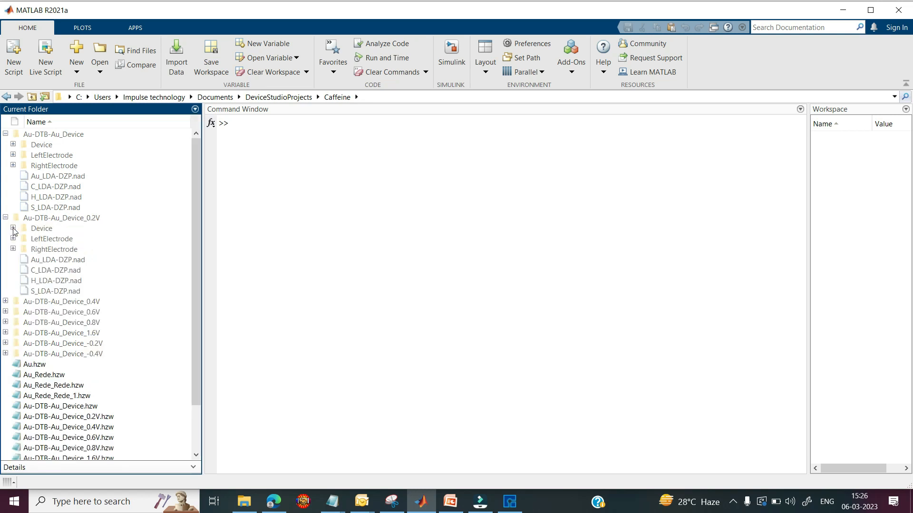
left_click(13, 228)
mouse_move(107, 262)
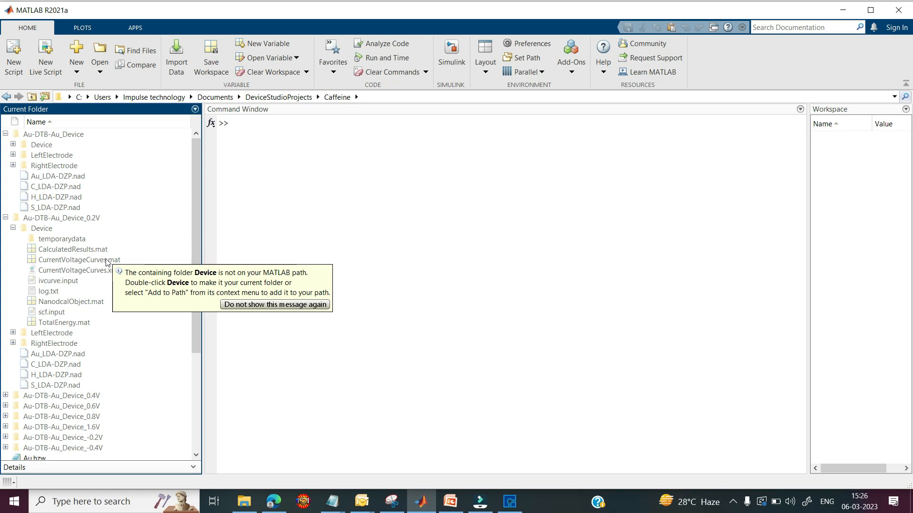
double_click(106, 260)
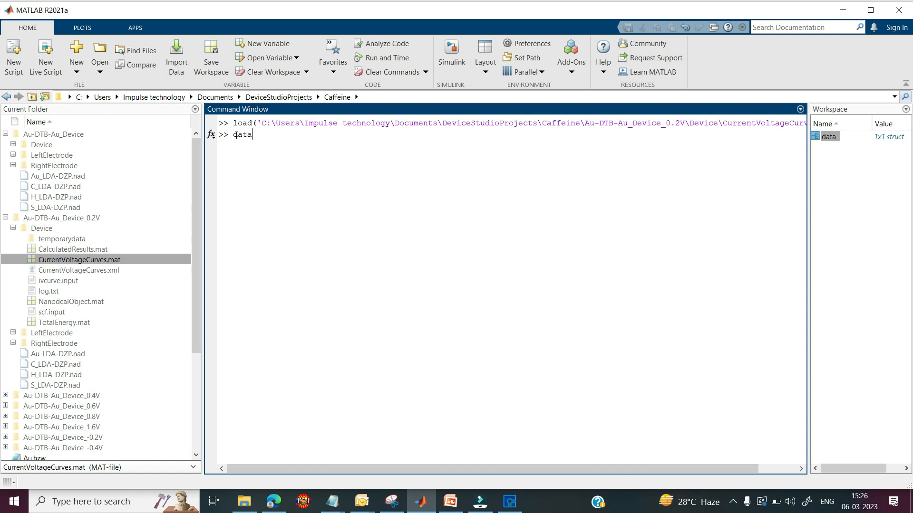
key("Return")
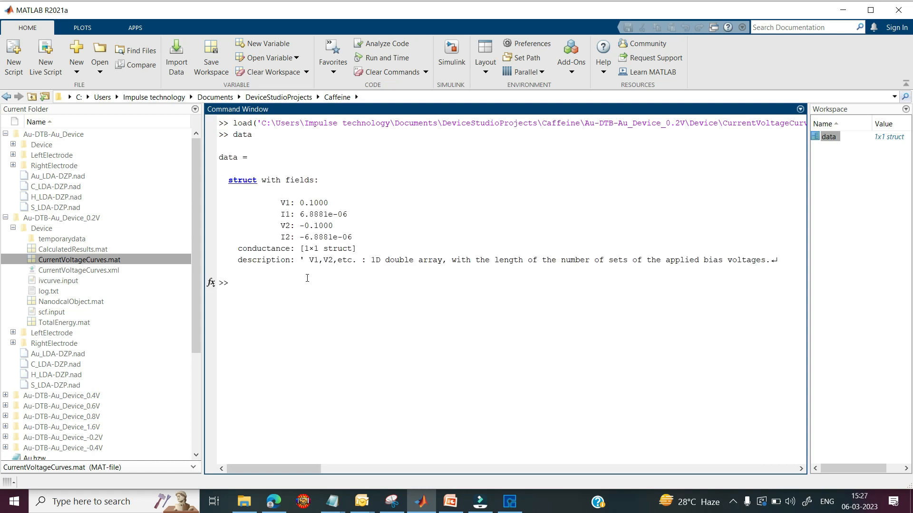
Load CurrentVoltageCurves.mat from the Device folder of Au-DTB-Au_Device_0.4V and display its data structure.
left_click(13, 229)
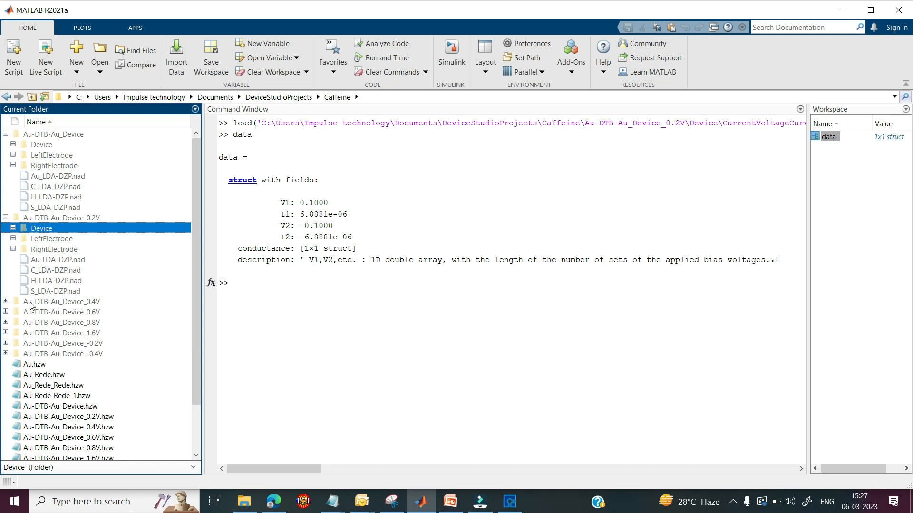
left_click(6, 301)
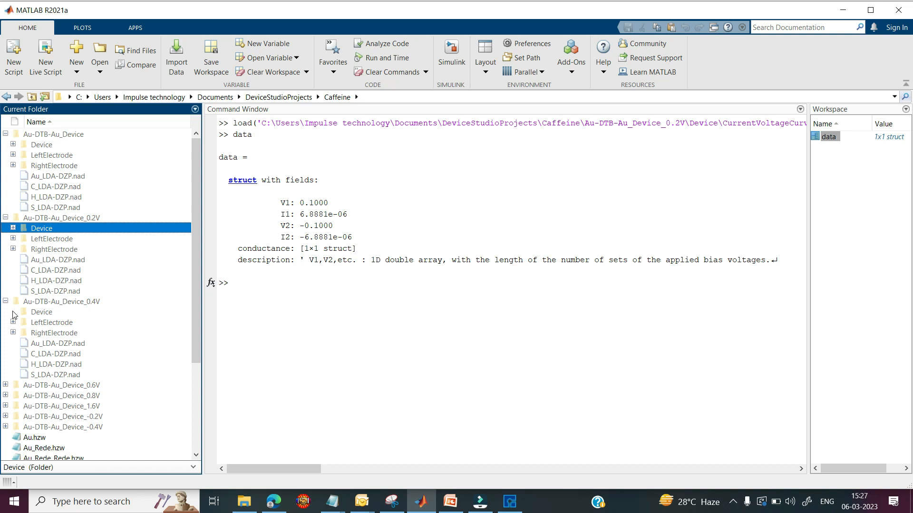
left_click(13, 313)
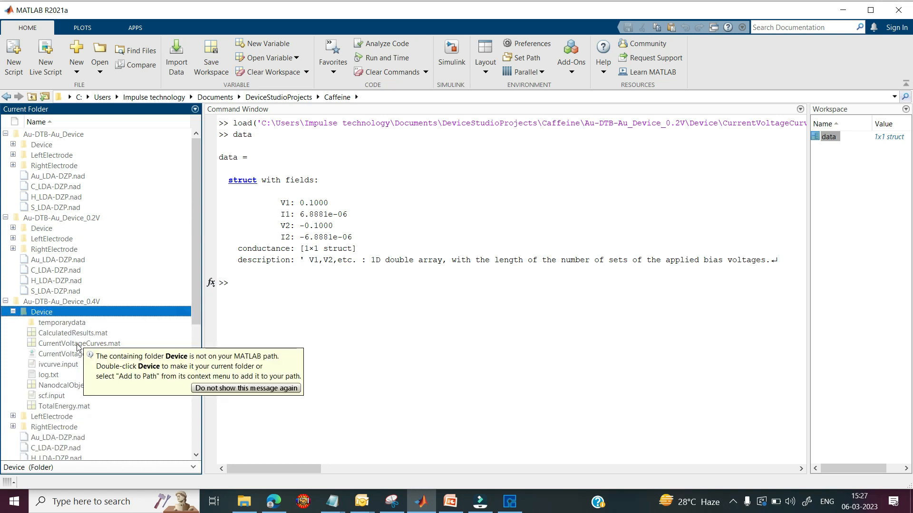
double_click(76, 344)
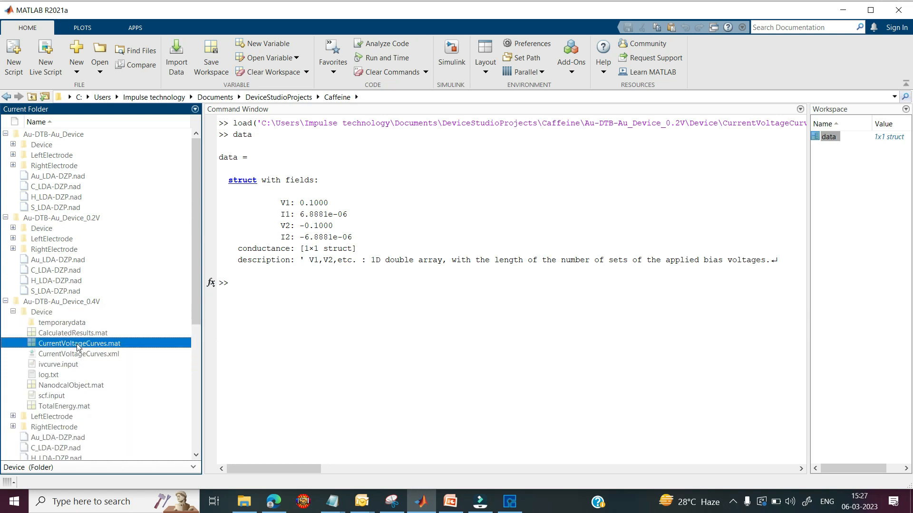
left_click(238, 294)
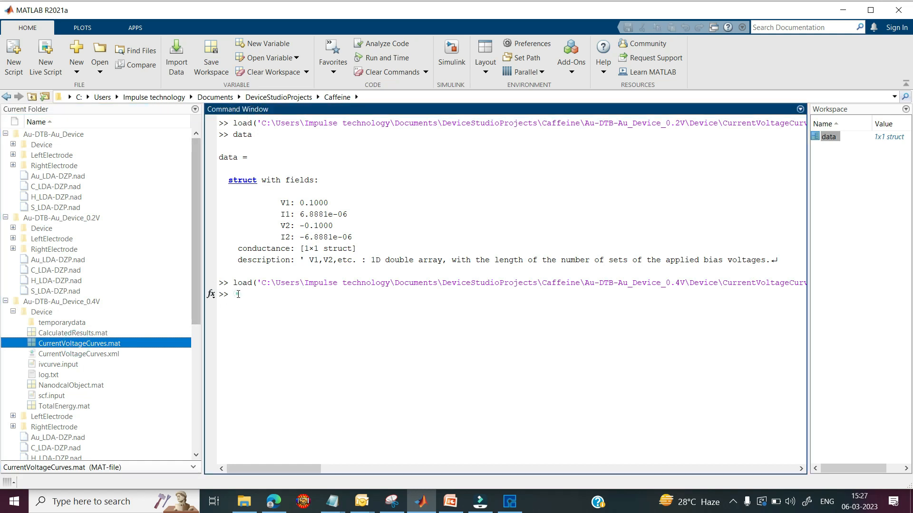
type("d")
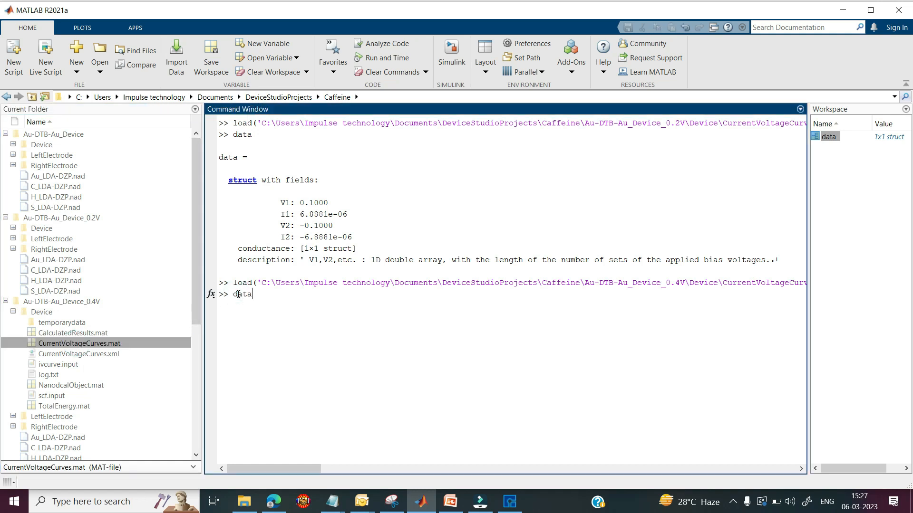
type("ata")
key("Return")
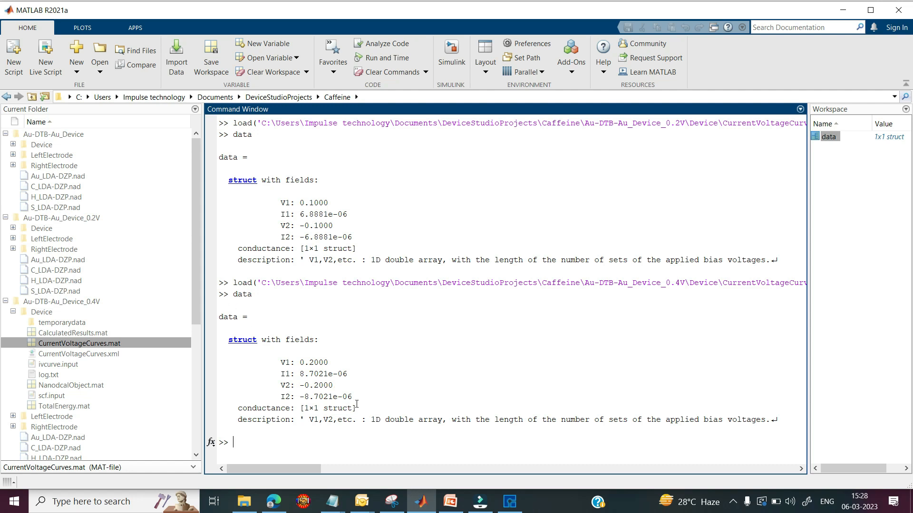
Create a new script commented "%output of IV Curve" with empty arrays v=[]; and i=[]; and the line plot(v,i,'-ro');.
left_click(198, 398)
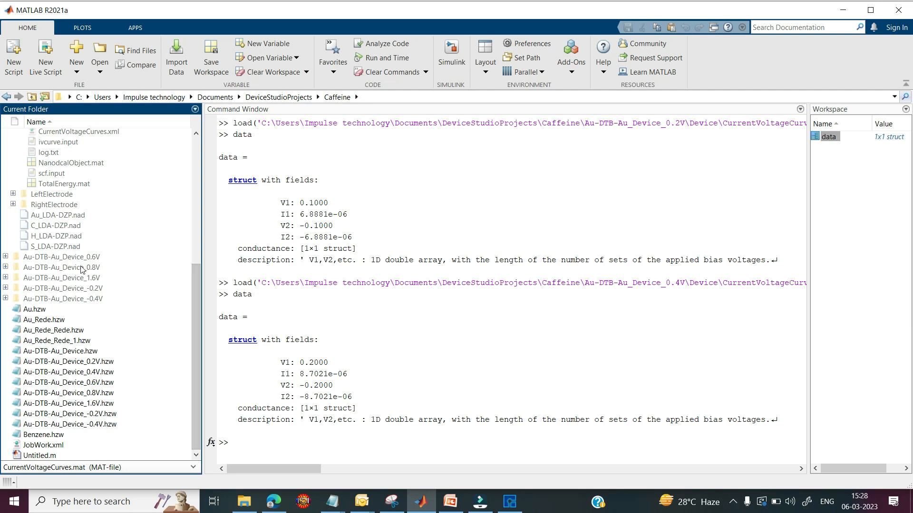
left_click_drag(195, 268, 196, 141)
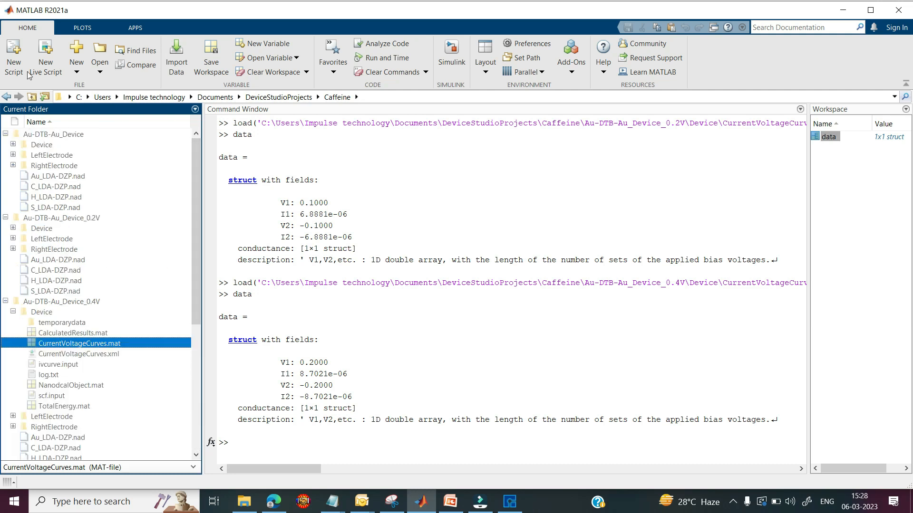
left_click(13, 63)
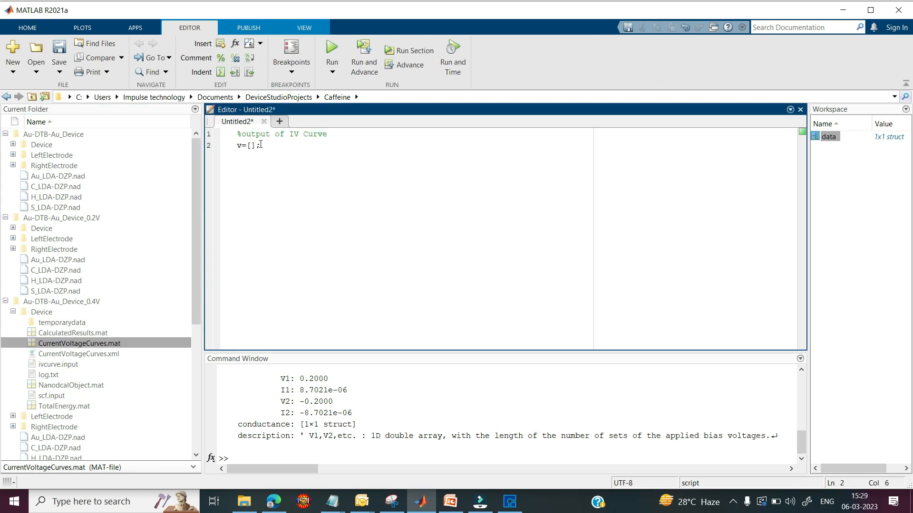
key("Return")
type("i=[];")
key("Return")
type("plot(v,i,'-ro');")
key("Return")
Add xlabel('voltage(V)'), ylabel('current(A)') and title('current for various applied bais voltage'); to the script.
type("xlabel('voltage(V)')")
key("Return")
type("ylabel('current(A)')")
key("Return")
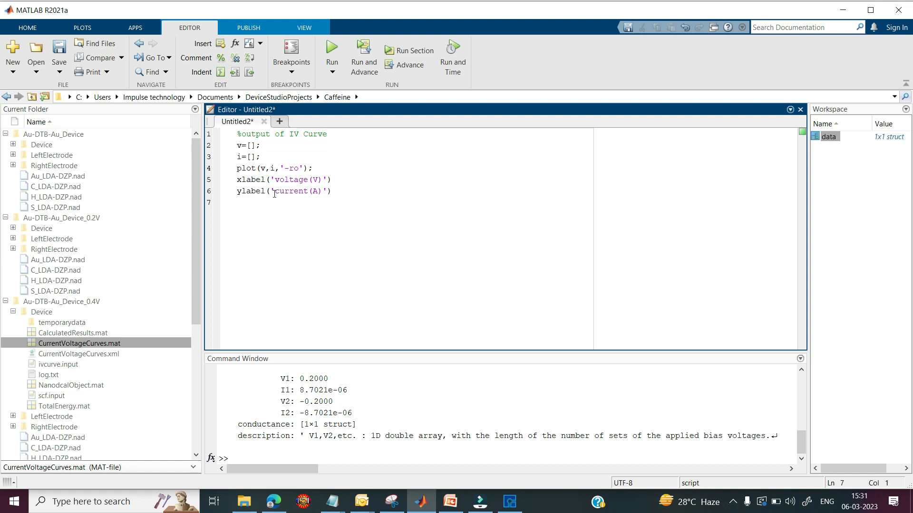
type("title('current for various applied bais voltage');")
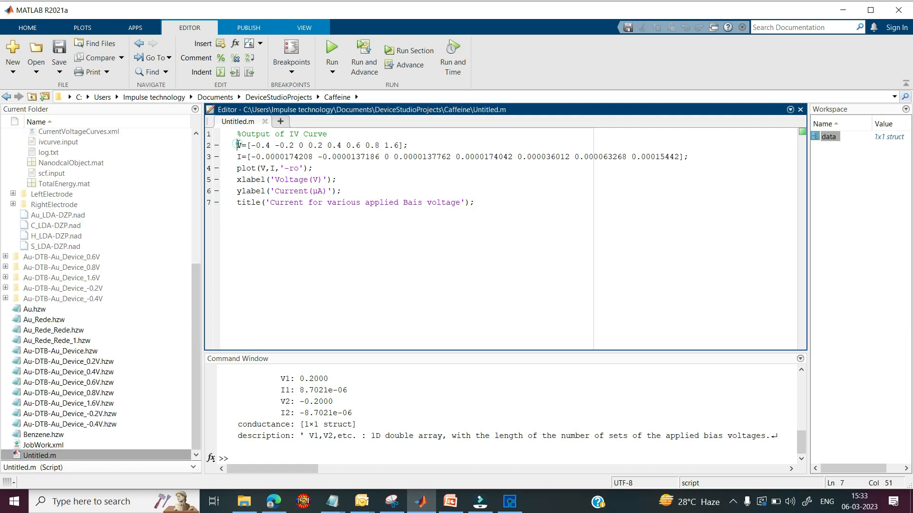
Review the V and I arrays in Untitled.m, run the script and maximize the I-V figure.
left_click_drag(238, 145, 434, 144)
left_click_drag(537, 147, 688, 157)
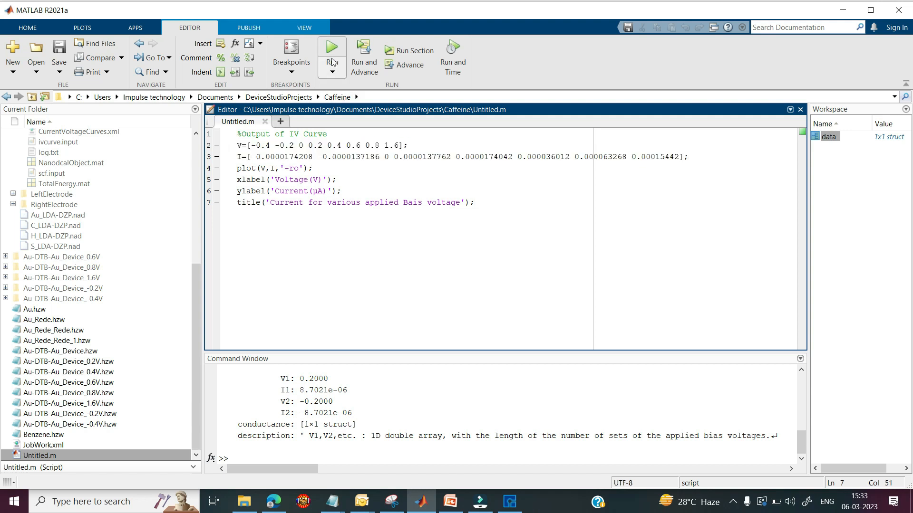
left_click(331, 52)
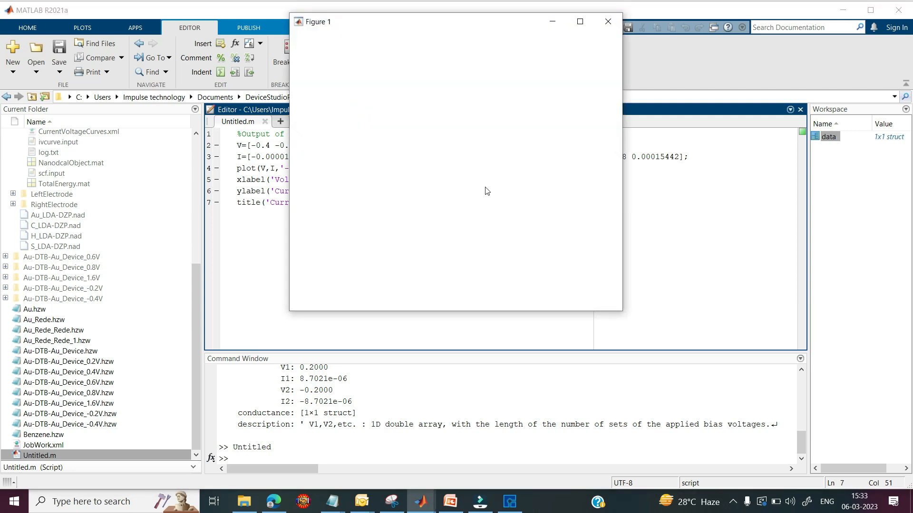
left_click(581, 22)
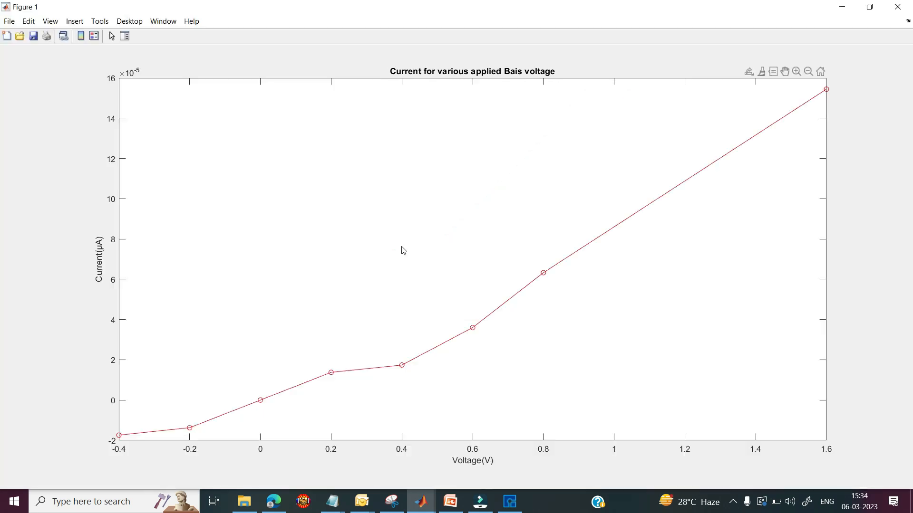